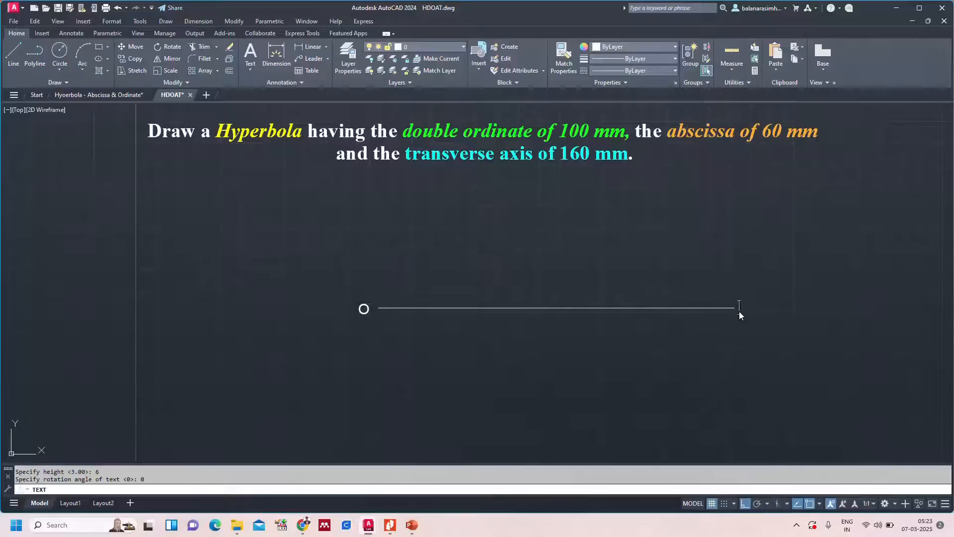
Label the end of the axis opposite O with the text "D".
text(D)
key(Return)
key(Return)
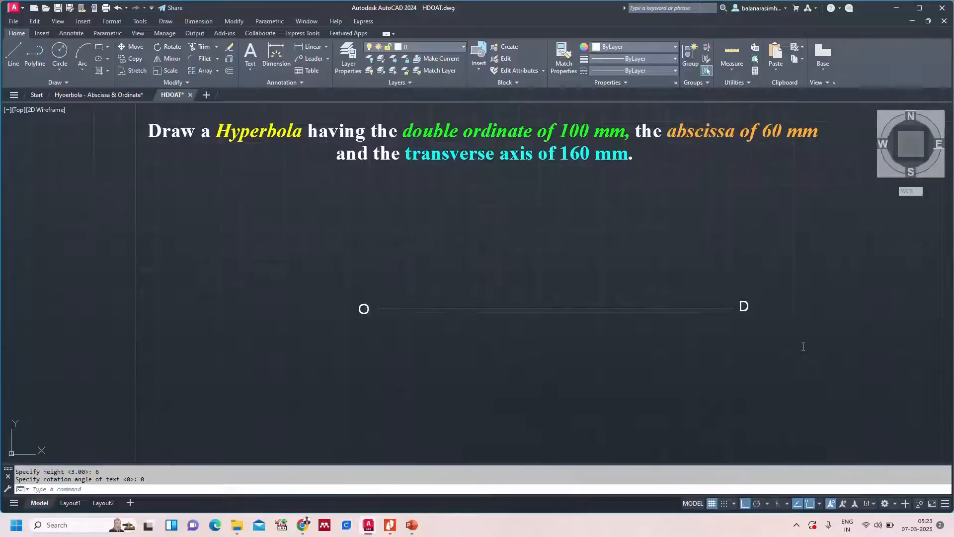
Consult the written hyperbola construction steps and the labelled hyperbola slide in PowerPoint, and return to the HDOAT drawing in AutoCAD.
click(116, 97)
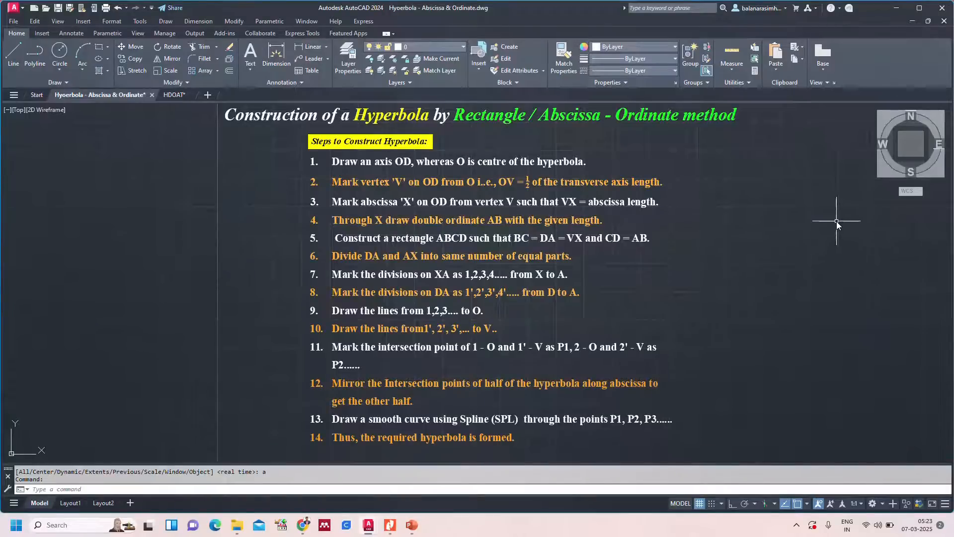
mouse_move(412, 526)
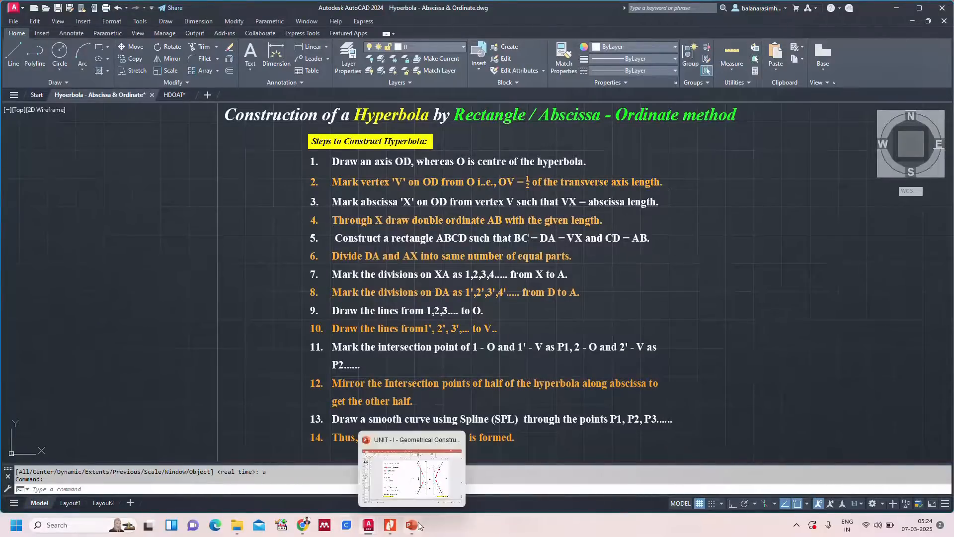
click(432, 475)
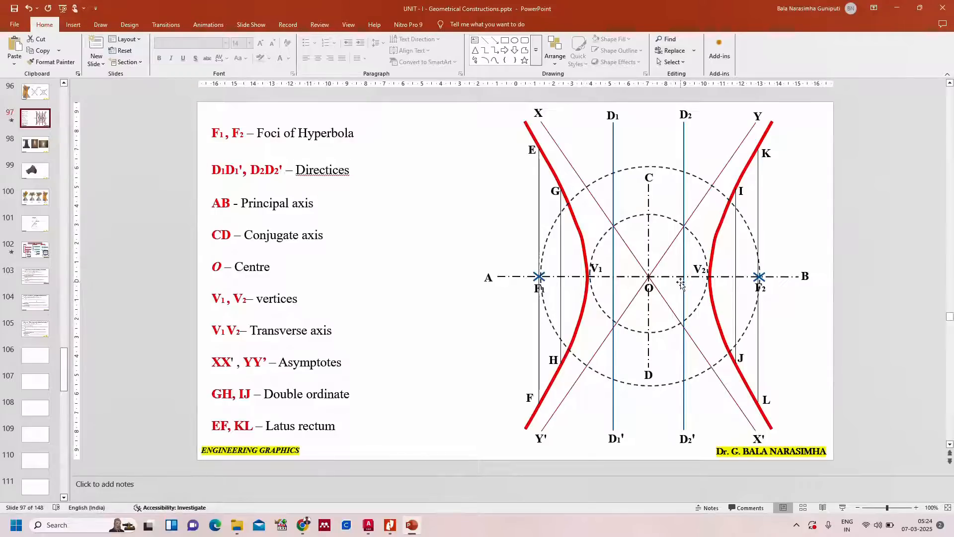
mouse_move(369, 525)
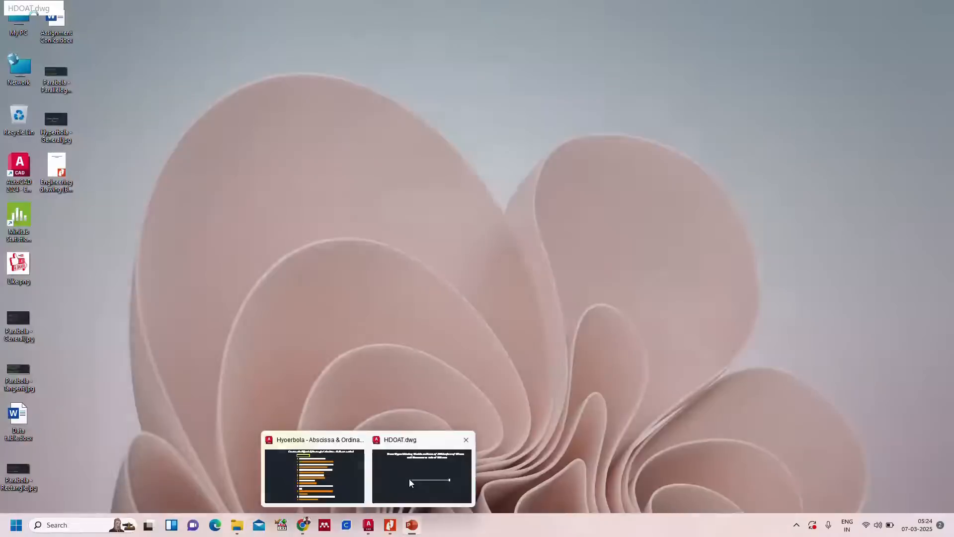
click(410, 479)
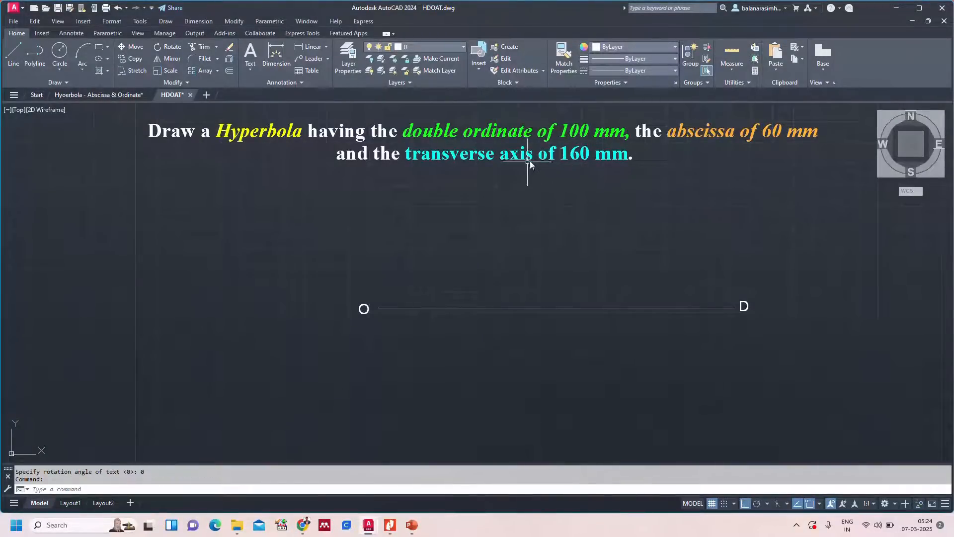
Place a point on axis OD, offset 80 mm from endpoint O, to mark the vertex.
key(Escape)
text(po)
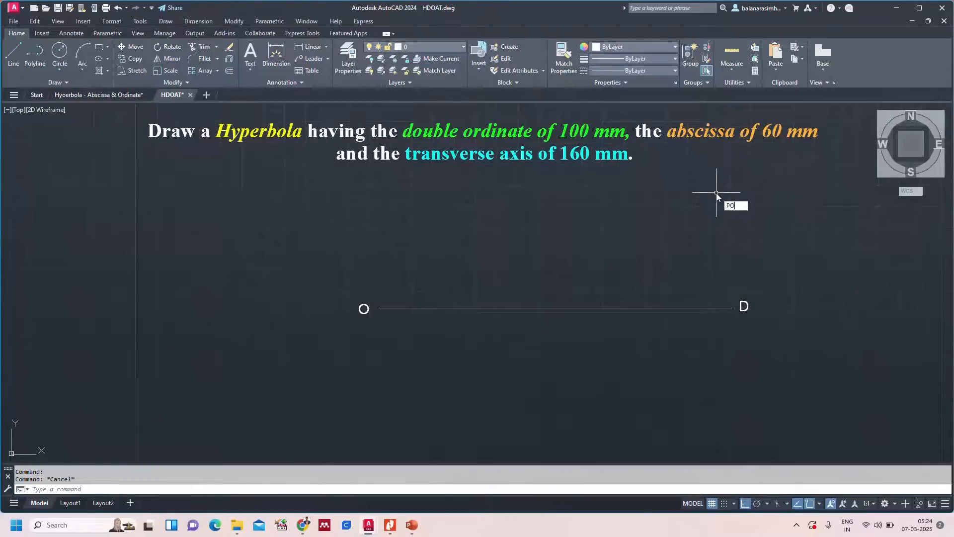
key(Return)
text(from)
key(Return)
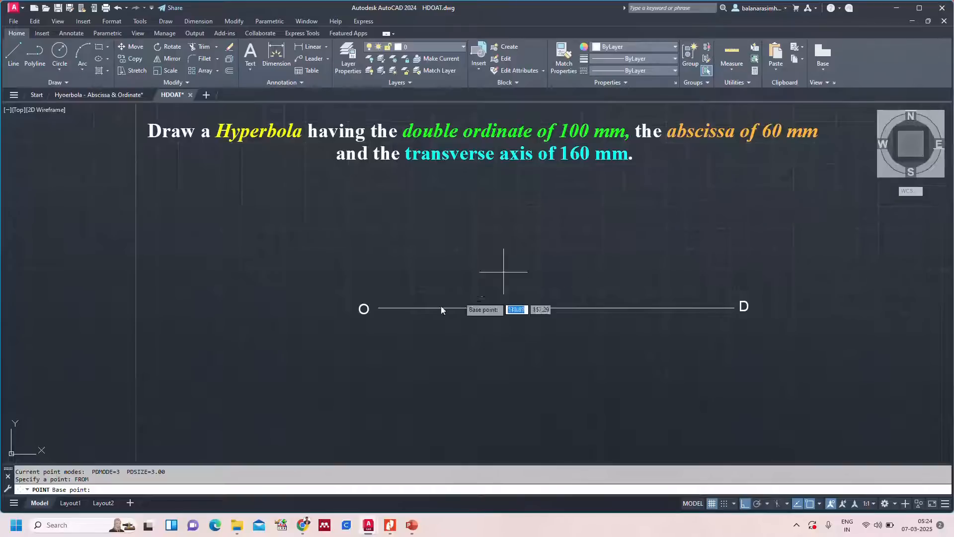
click(381, 309)
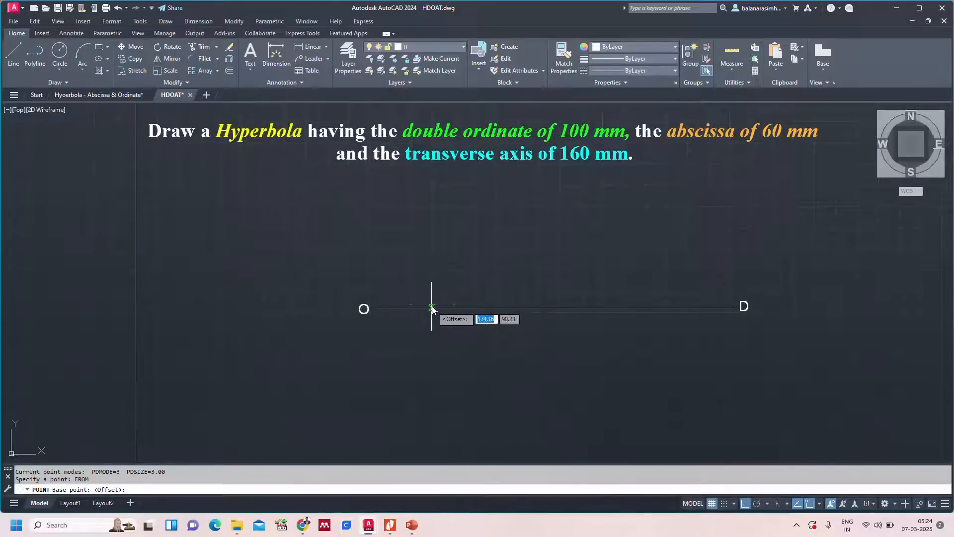
text(80)
key(Return)
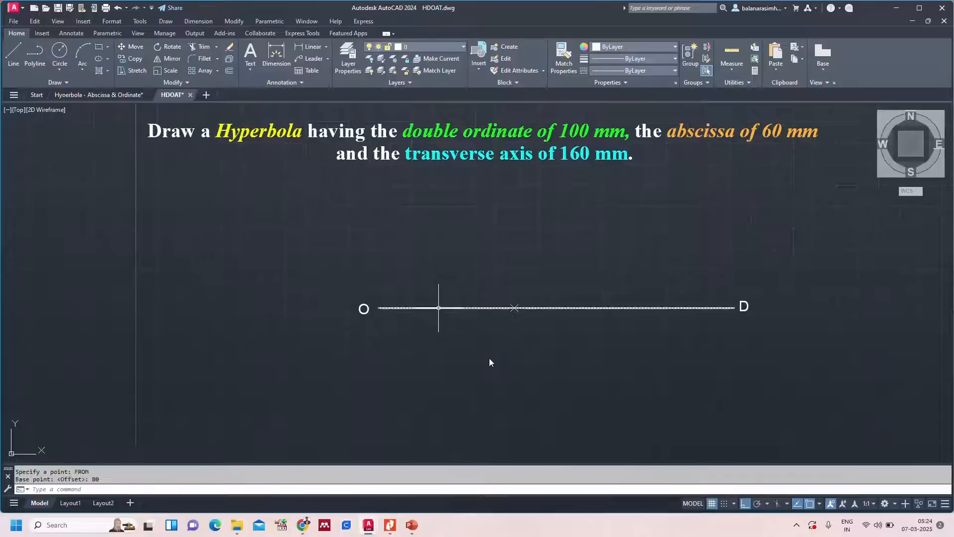
text(D)
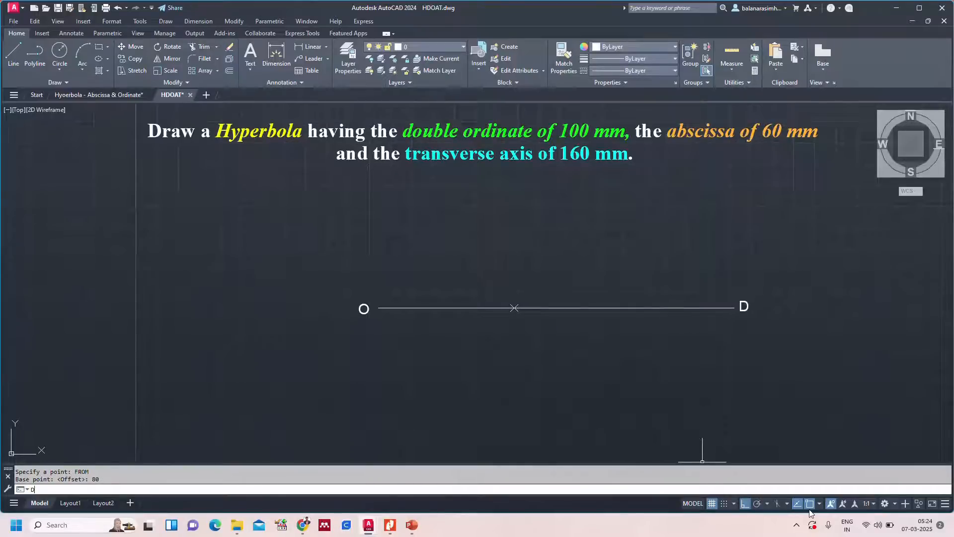
key(Return)
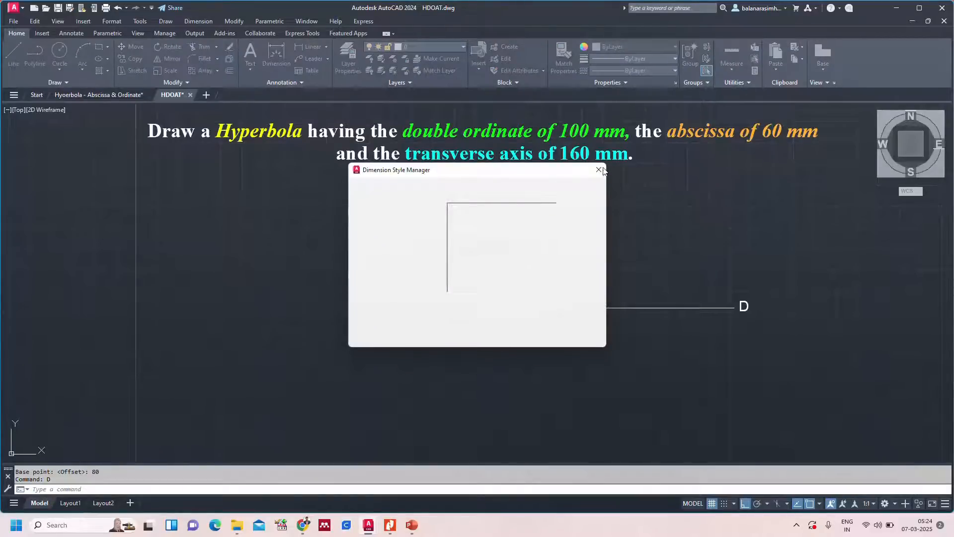
click(600, 170)
Add an aligned dimension from O to the vertex point and place it below the axis.
text(D)
text(AL)
key(Return)
click(380, 308)
click(514, 308)
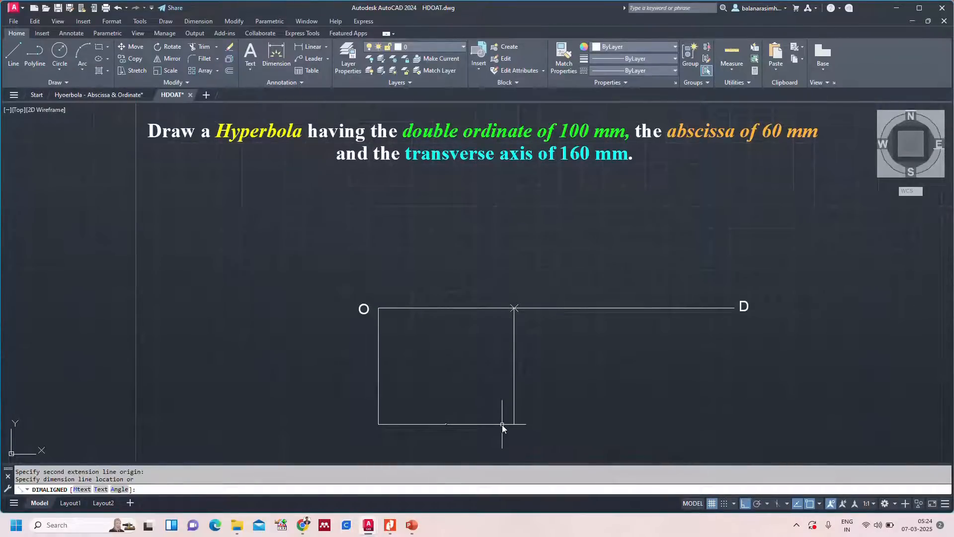
click(503, 424)
Increase the arrow size and text height of the Standard dimension style.
text(DST)
key(Return)
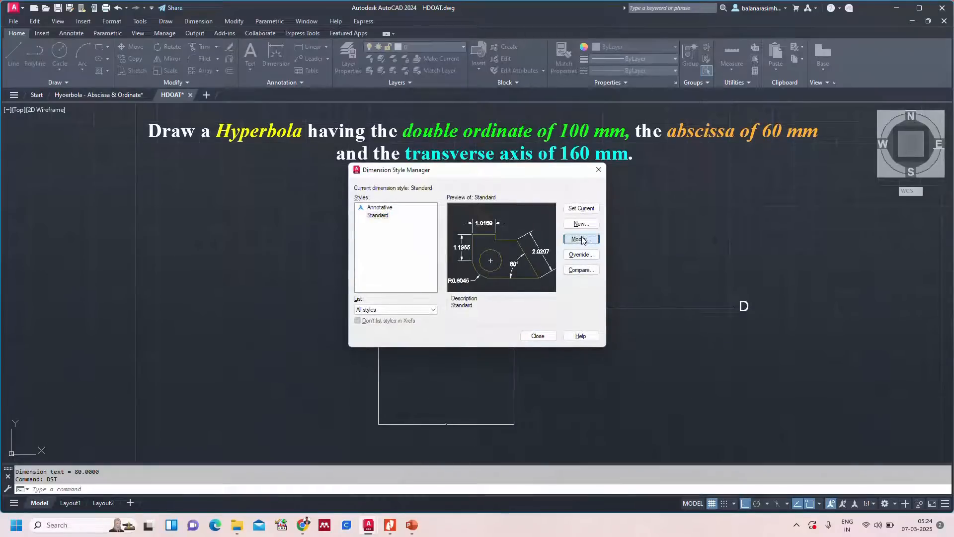
click(581, 239)
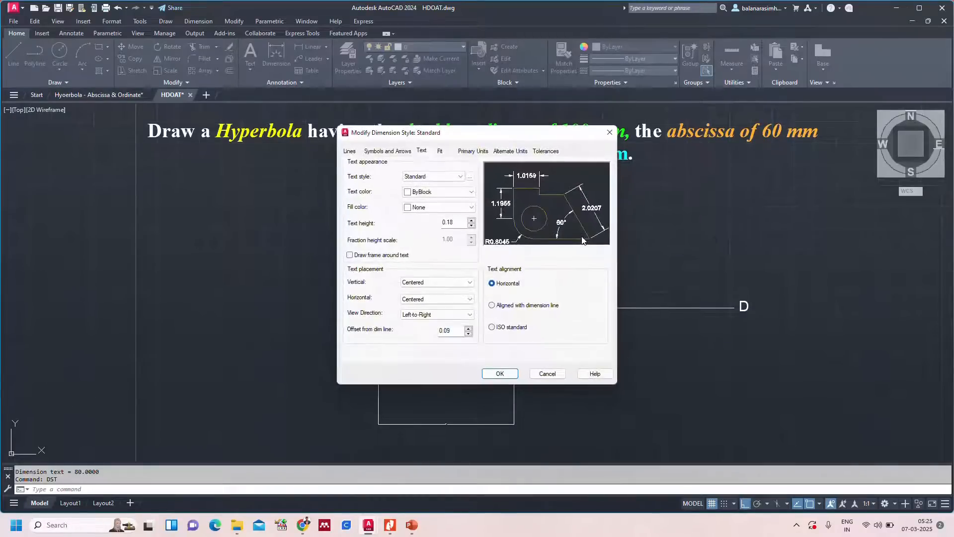
click(410, 151)
drag(364, 252, 347, 261)
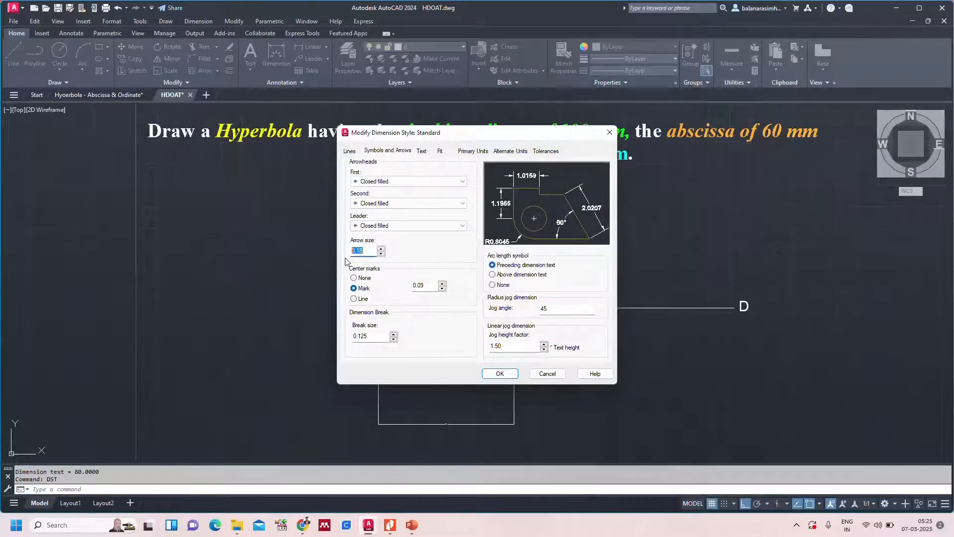
click(421, 151)
drag(454, 223, 442, 225)
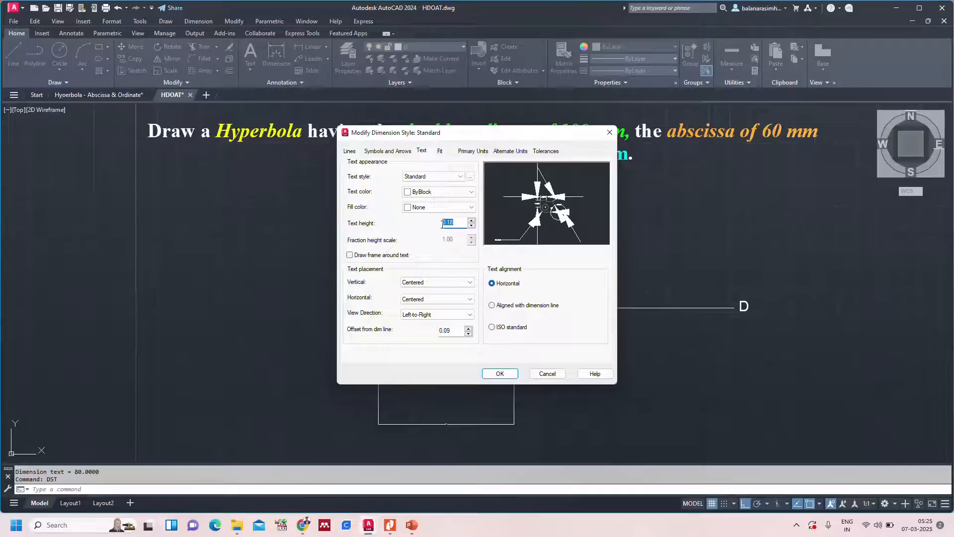
Set the linear precision of the Standard dimension style to 0 and apply the style changes.
click(473, 151)
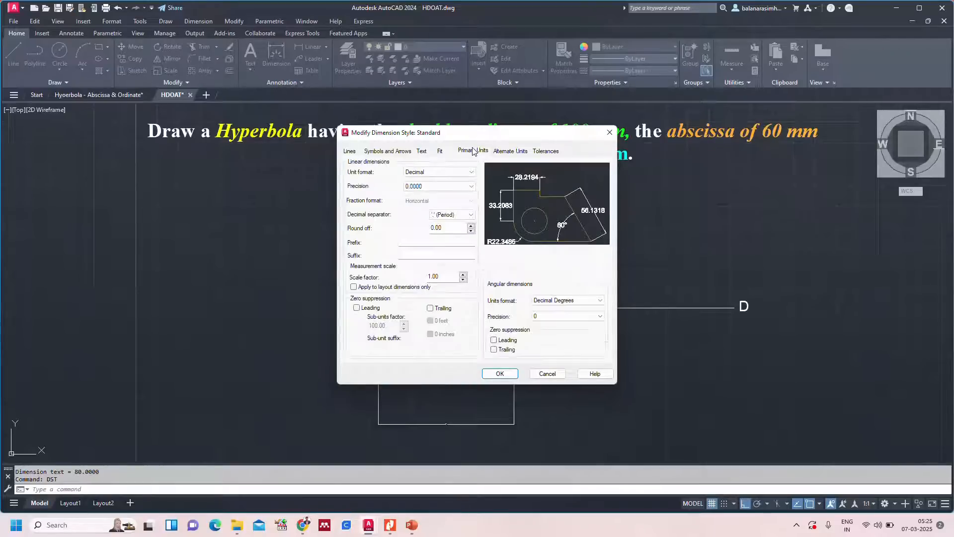
click(426, 189)
click(417, 195)
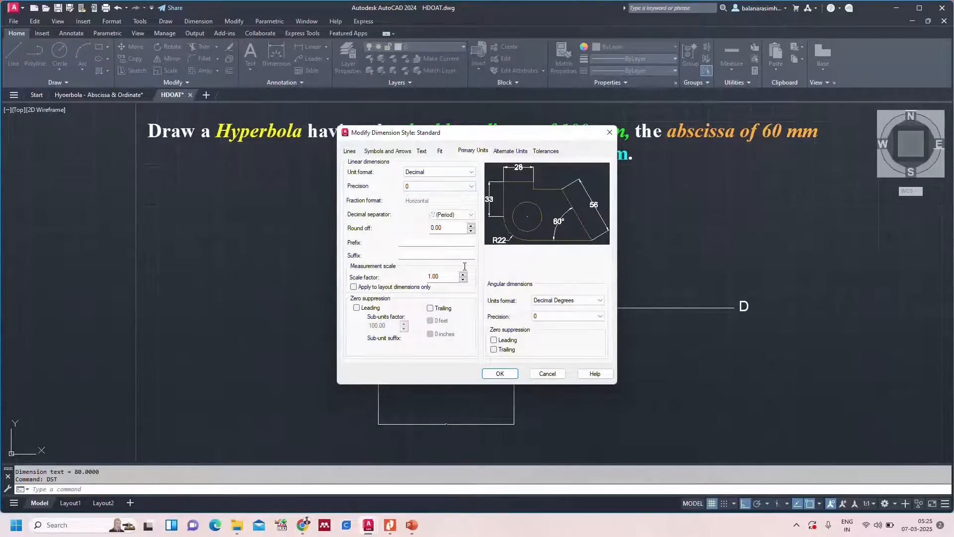
click(500, 374)
click(537, 336)
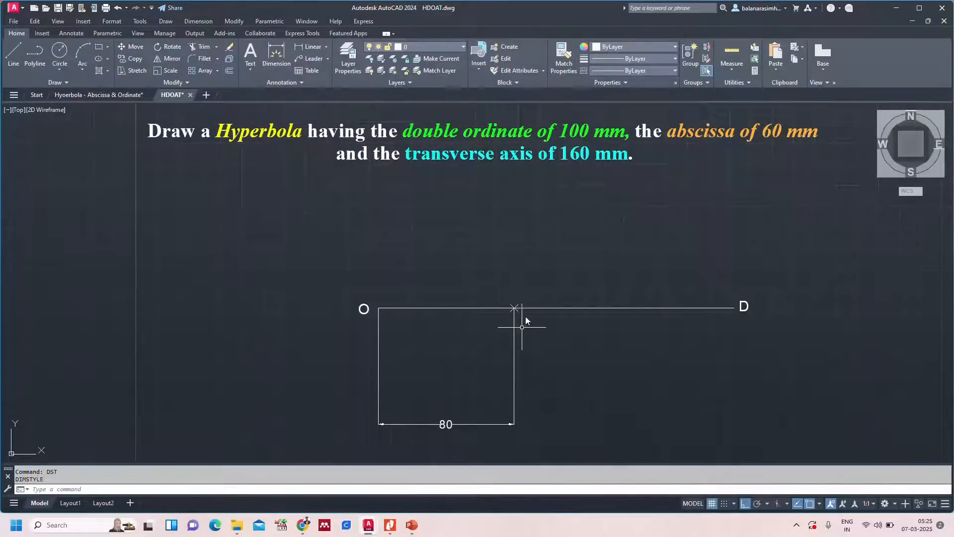
Copy the "O" label to just above the vertex point and change its text to "V".
click(366, 309)
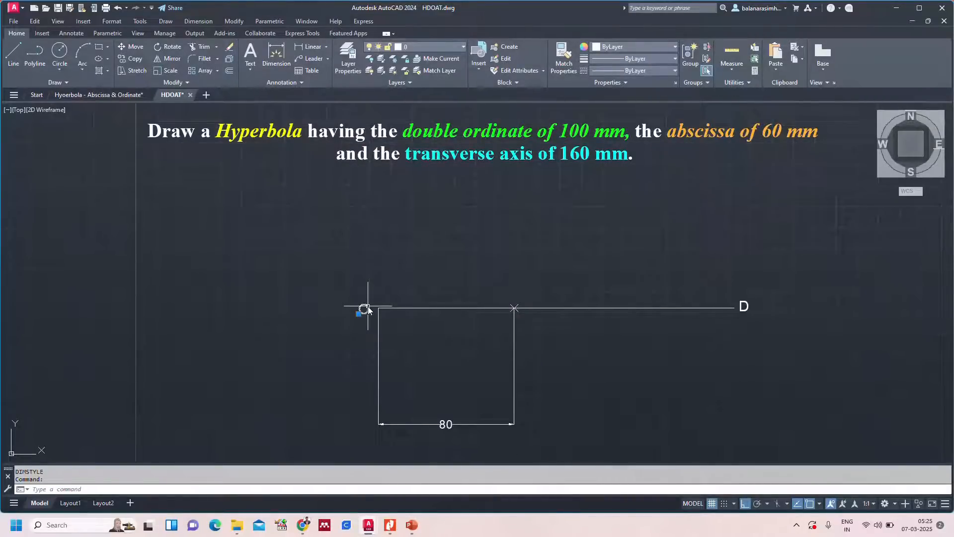
key(ctrl+c)
key(ctrl+v)
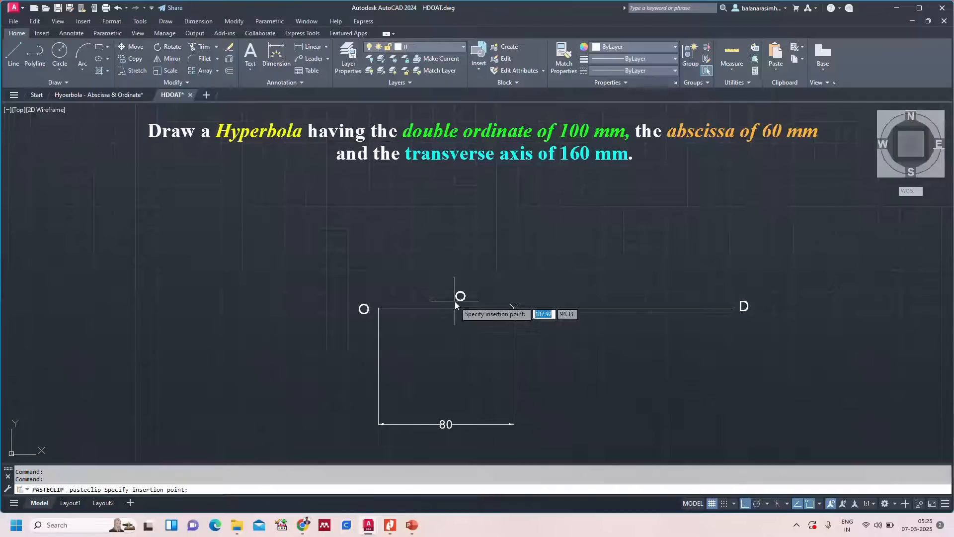
click(501, 301)
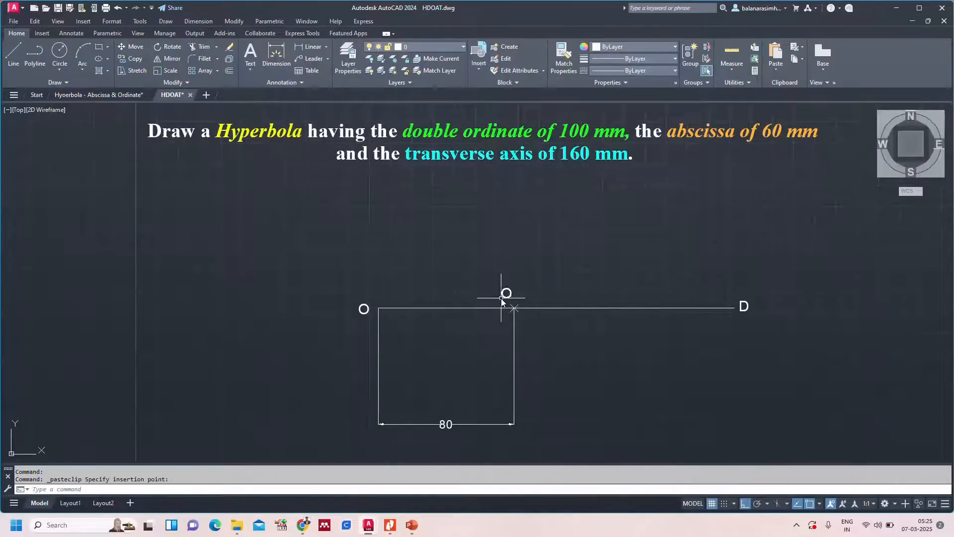
double_click(508, 294)
key(BackSpace)
text(V)
click(673, 383)
text(z)
key(Return)
key(Escape)
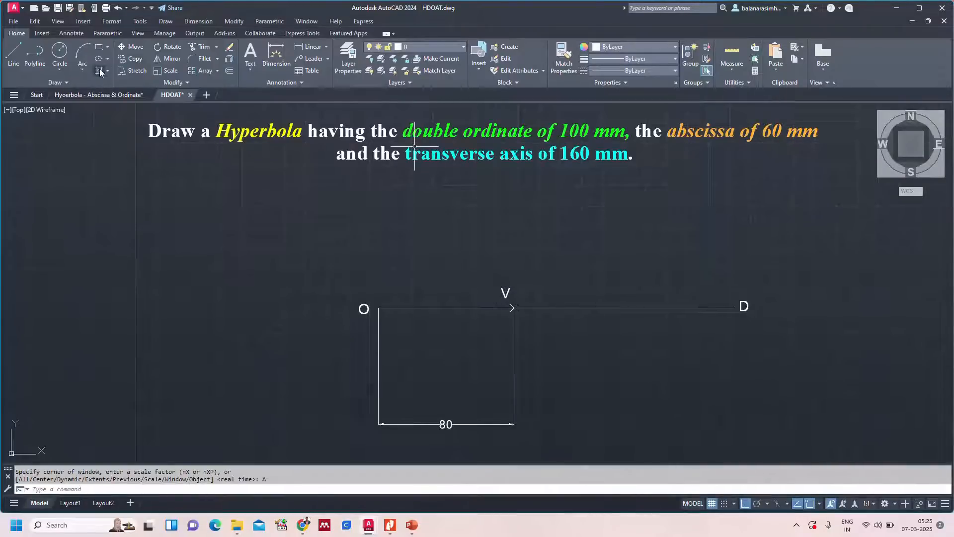
Check the construction steps, try marking the abscissa on OD with a point offset 40 mm from V, and remove that point.
click(110, 95)
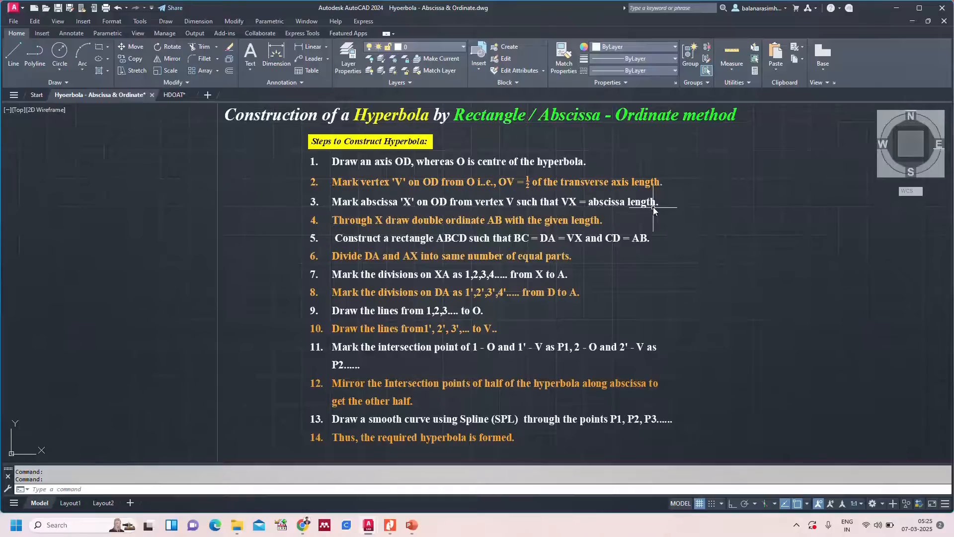
click(182, 92)
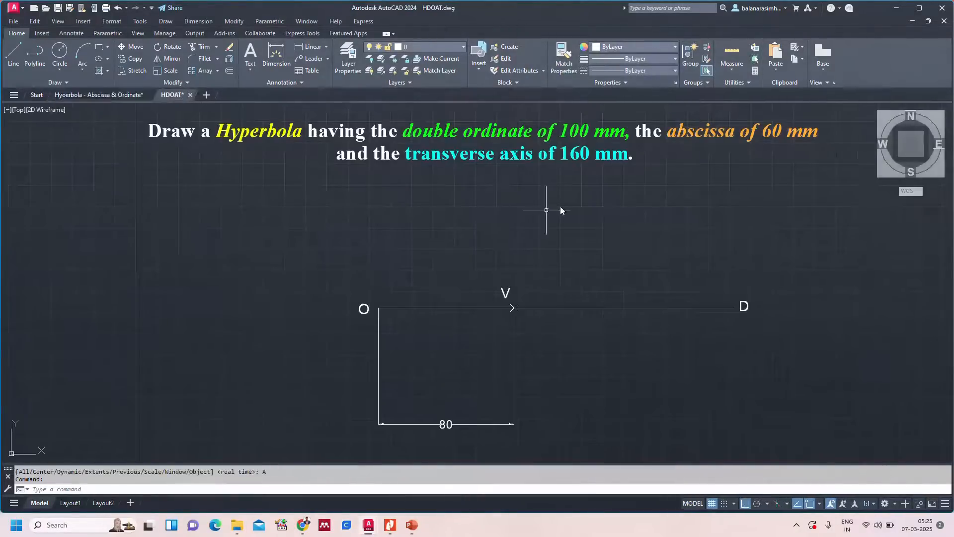
key(Escape)
text(po)
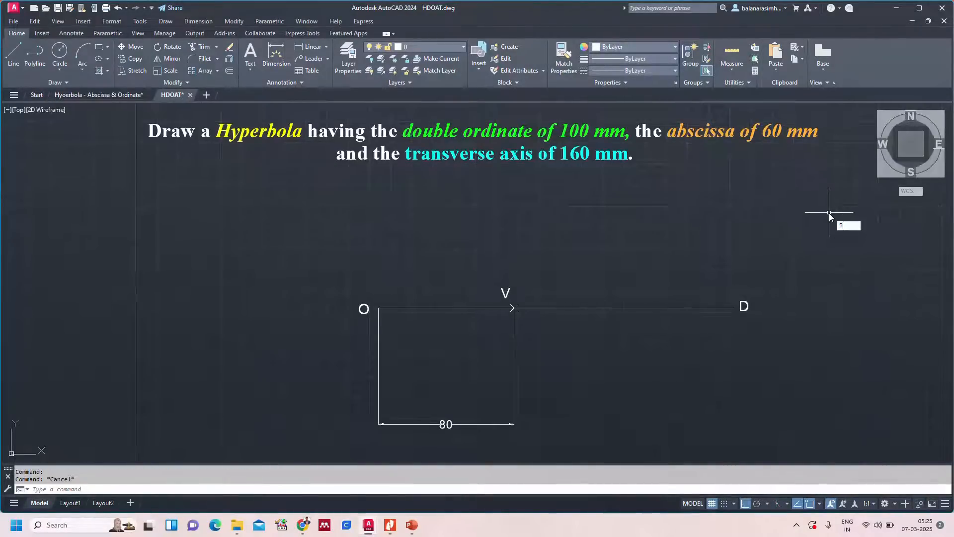
key(Return)
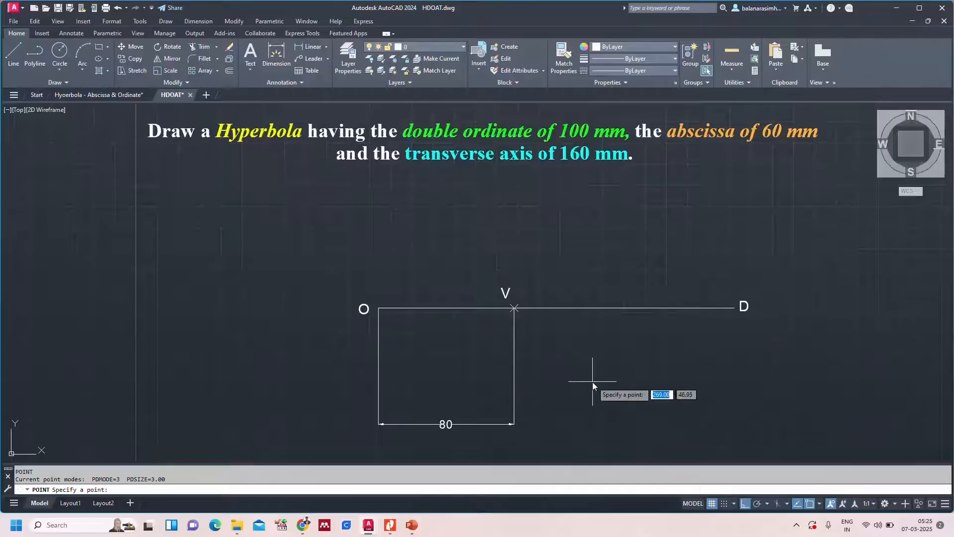
text(from)
key(Return)
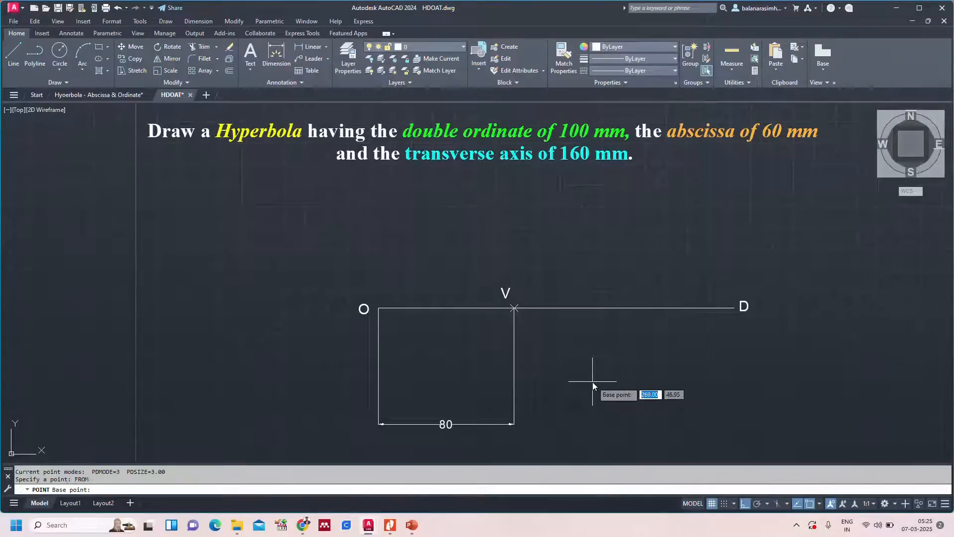
click(515, 308)
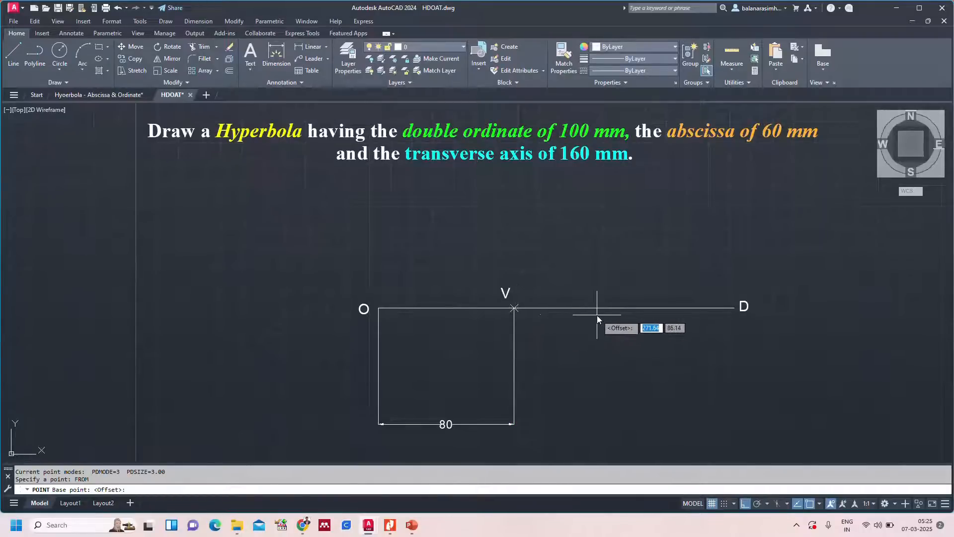
text(40)
key(Return)
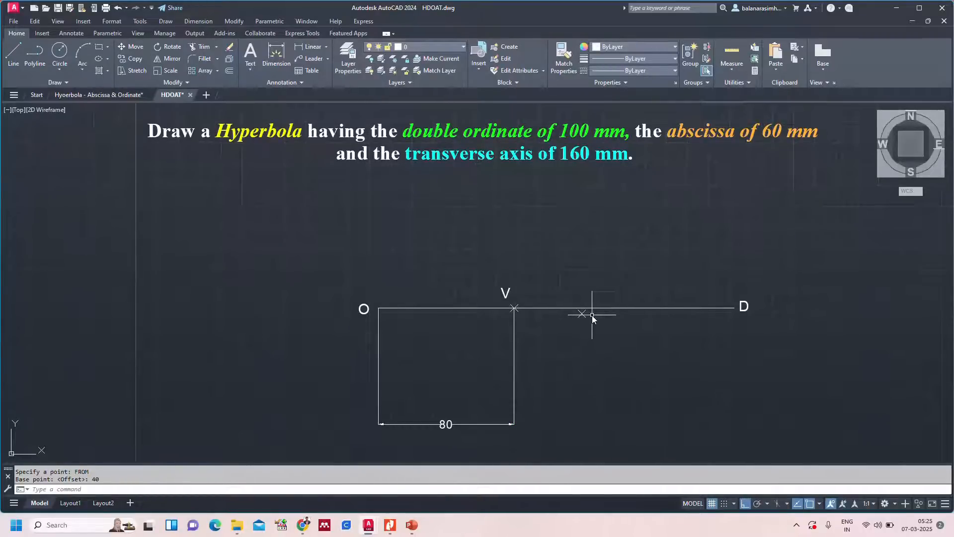
scroll(593, 315, up, 2)
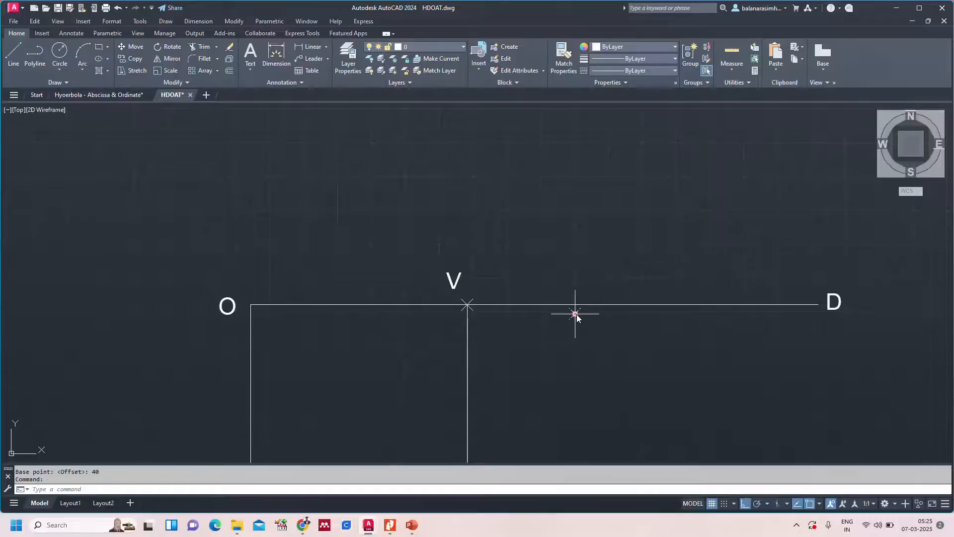
Place a point on axis OD, offset 60 mm from V toward D, to mark the abscissa.
key(Return)
text(FROM)
key(Return)
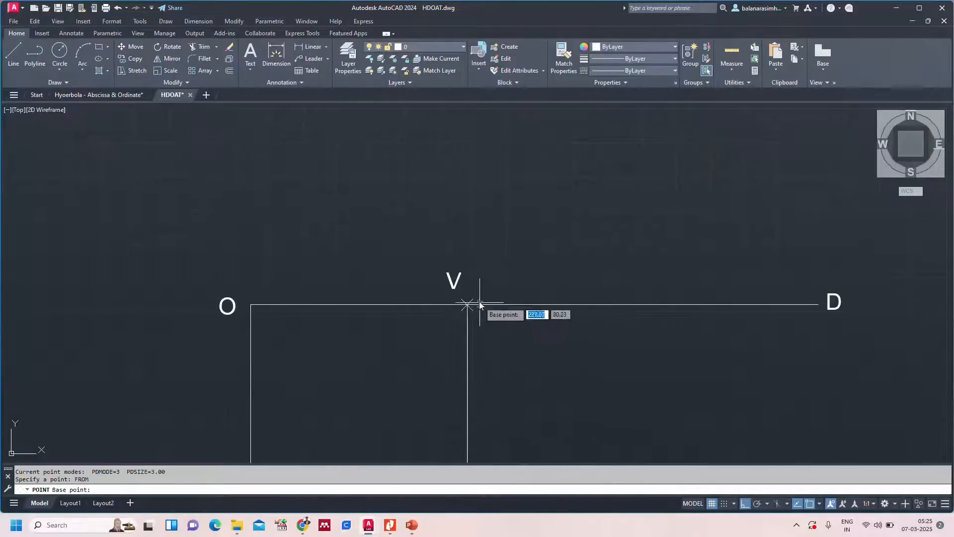
click(468, 305)
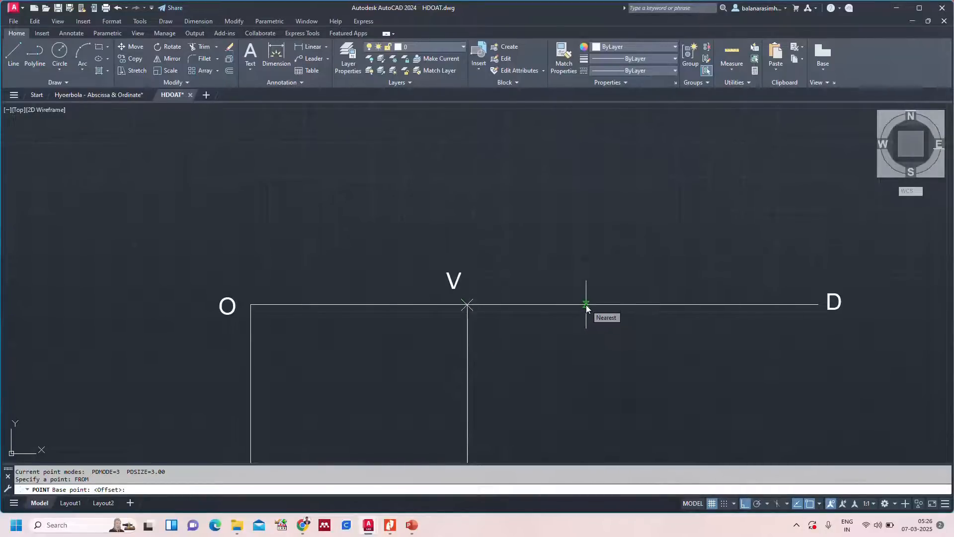
text(40)
key(BackSpace)
key(BackSpace)
text(60)
key(Return)
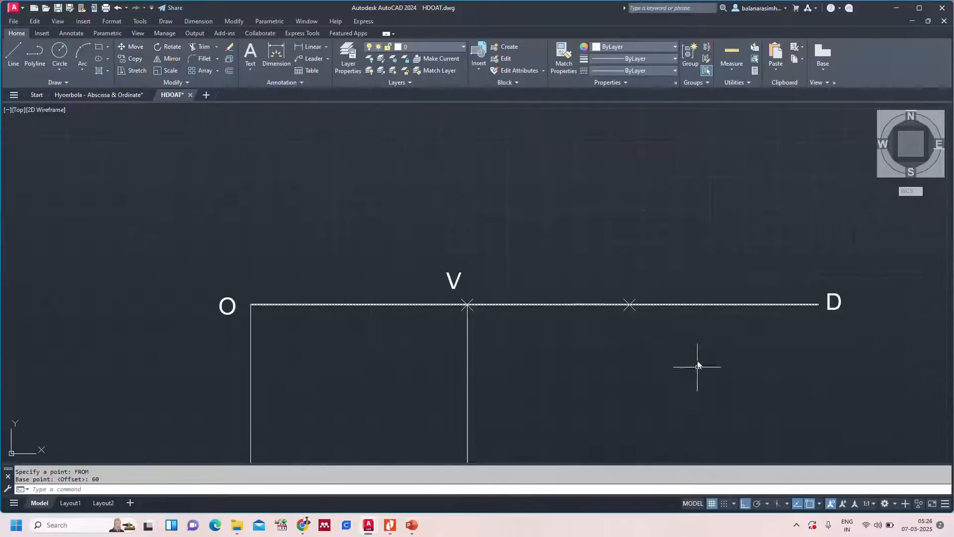
Check the distance from V to the abscissa point with an aligned dimension, without placing the dimension.
scroll(693, 358, down, 4)
text(z)
key(Return)
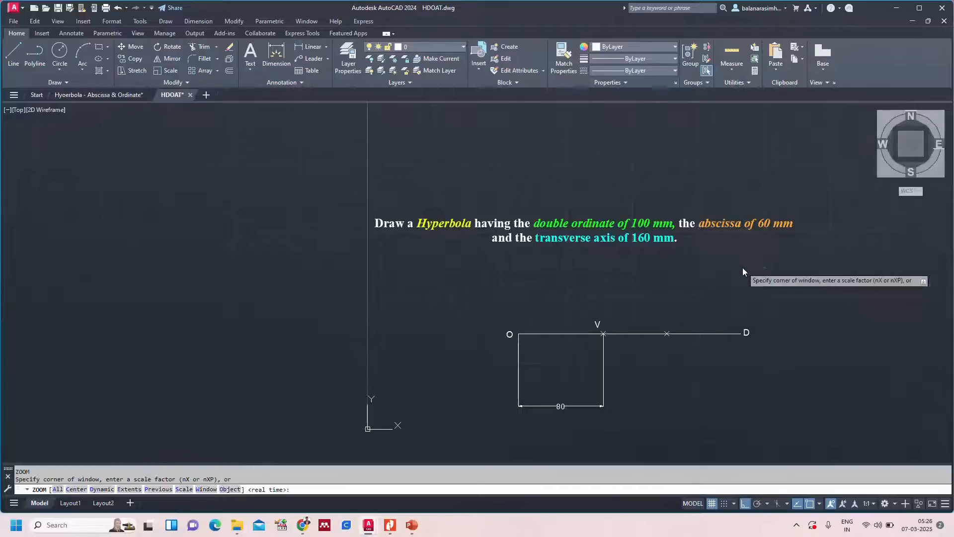
text(a)
key(Return)
text(d)
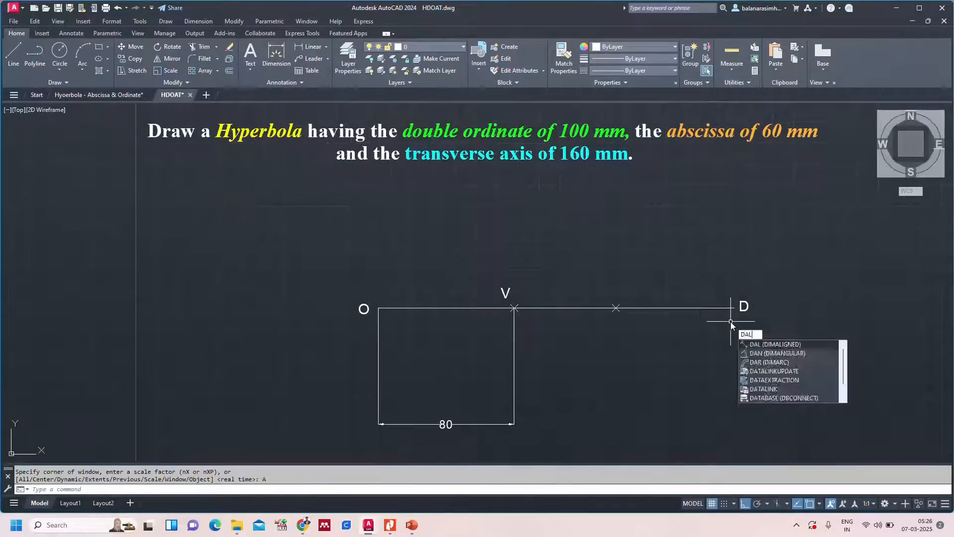
text(al)
key(Return)
click(514, 308)
click(616, 308)
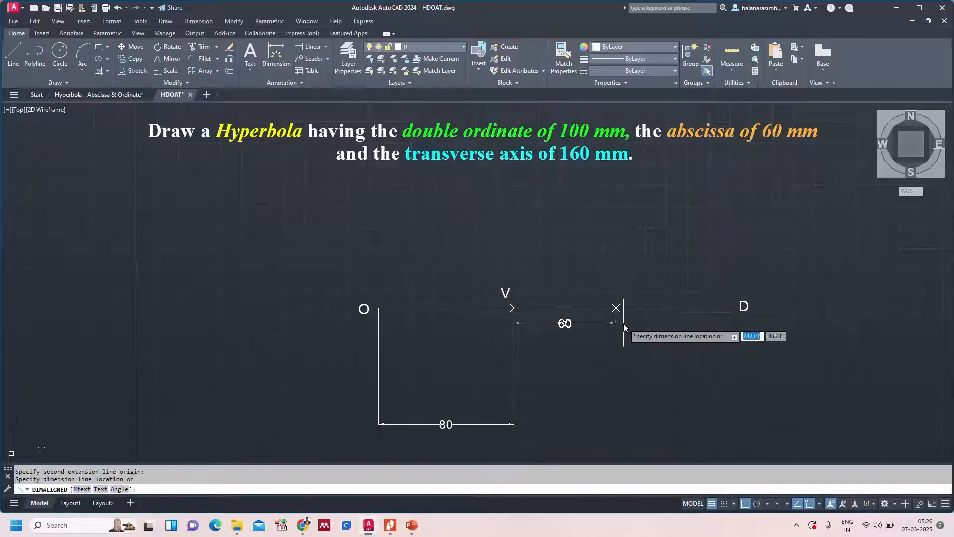
key(Escape)
Delete the 80 mm dimension below segment OV.
drag(651, 360, 361, 397)
key(Delete)
text(z)
key(Return)
text(a)
key(Return)
Copy the "V" label to just above the abscissa point and change its text to "X".
click(508, 294)
key(ctrl+c)
key(ctrl+v)
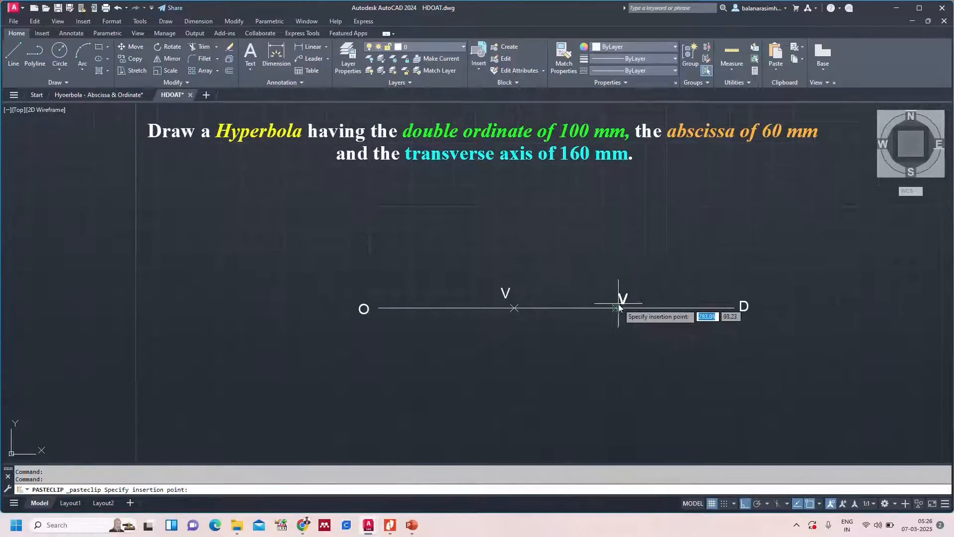
click(623, 300)
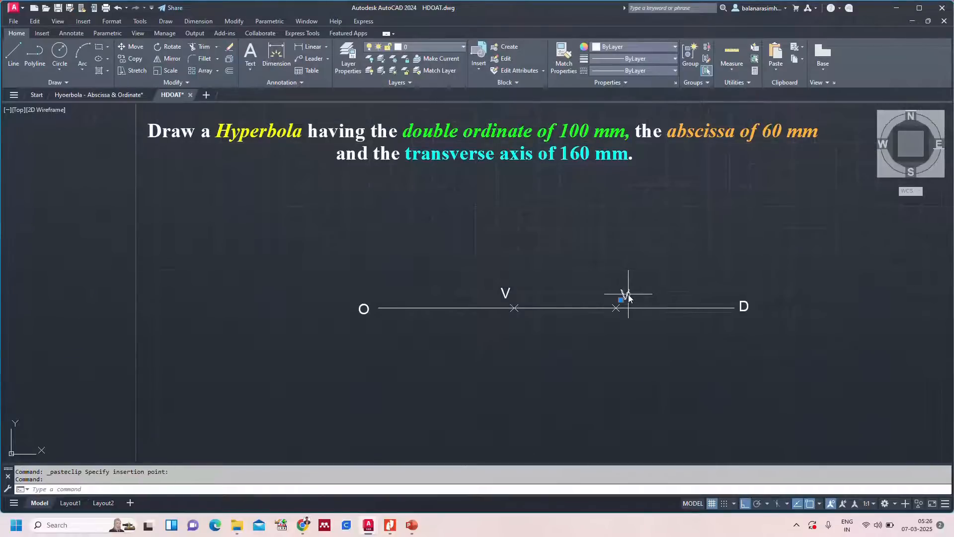
text(X)
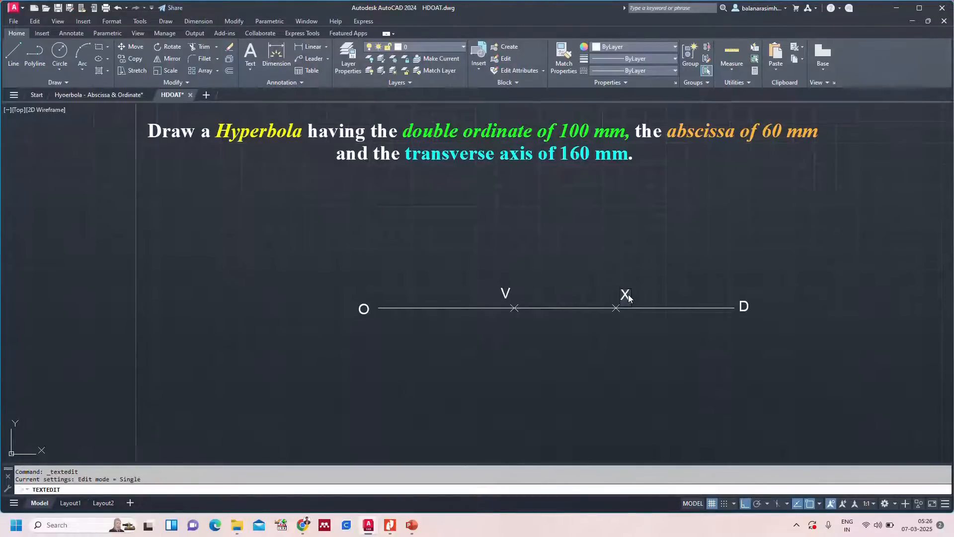
click(682, 344)
text(z)
key(Return)
text(a)
key(Return)
Check the construction steps in the other drawing and draw a 100 mm vertical line in the free space beyond D.
click(95, 95)
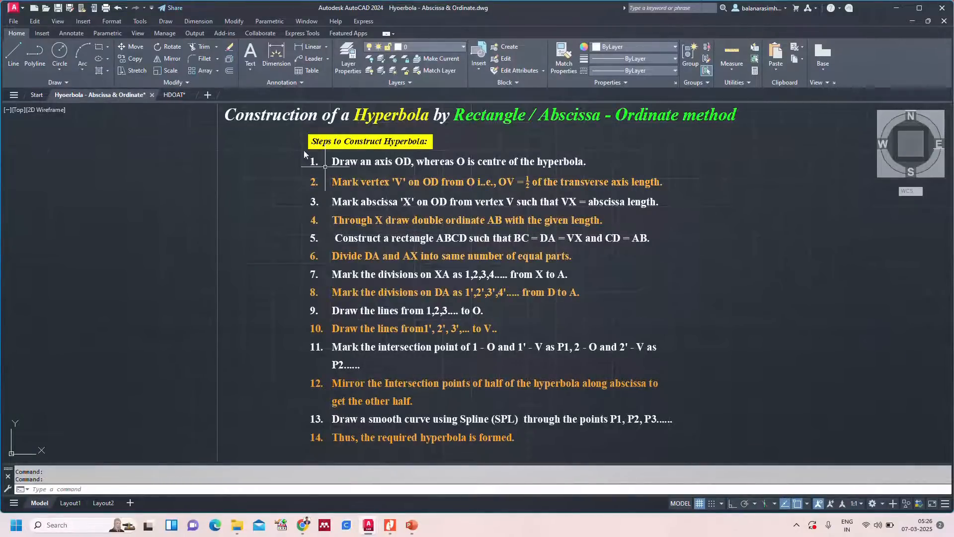
click(174, 95)
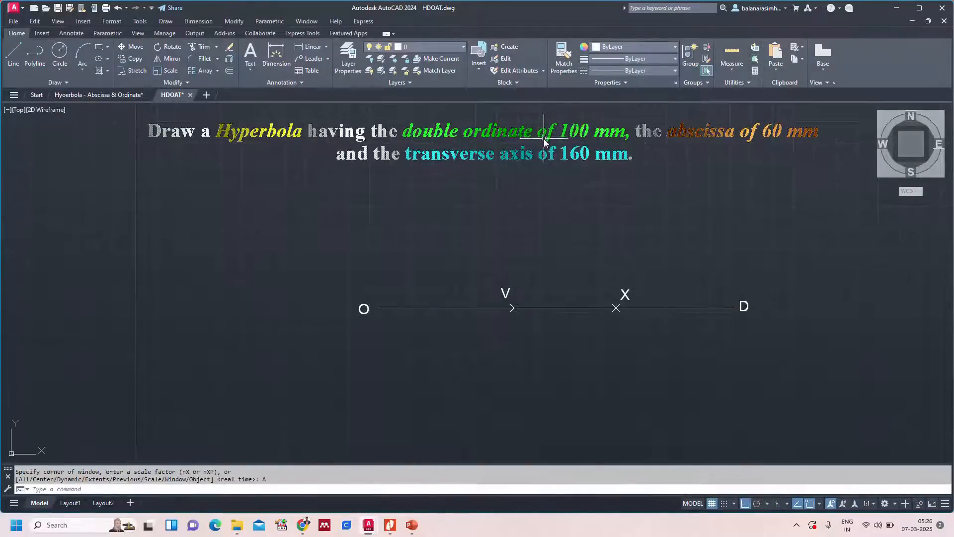
text(L)
key(Return)
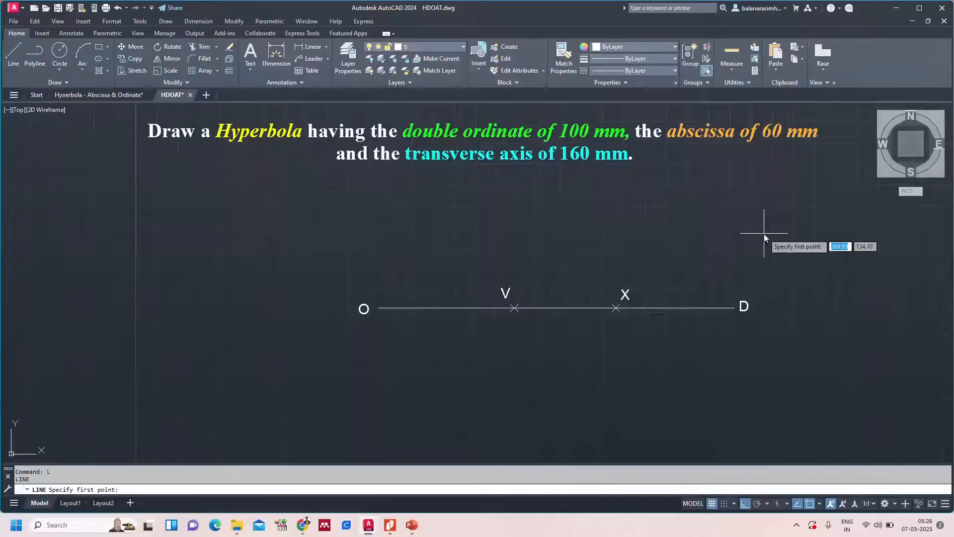
click(803, 209)
text(100)
key(Return)
key(Escape)
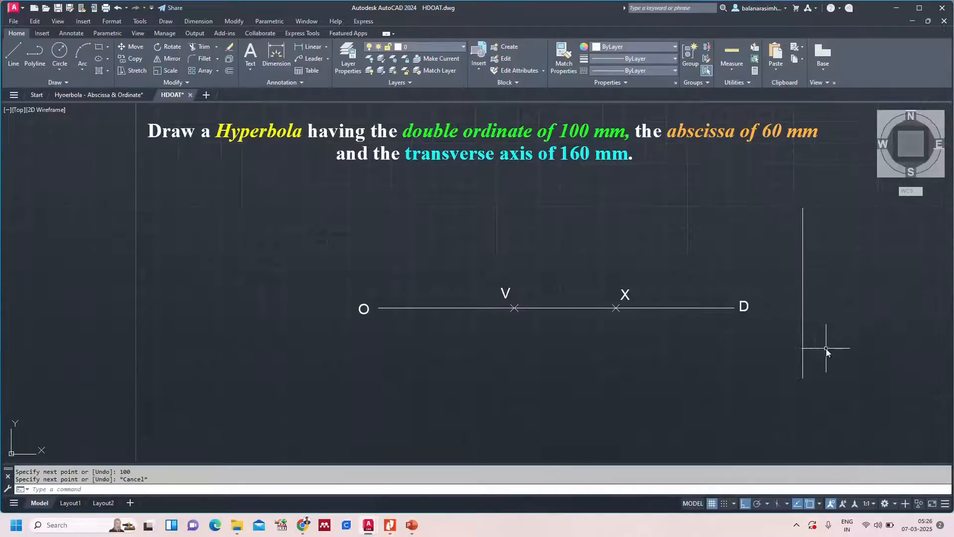
Move the 100 mm vertical line by its midpoint onto point X.
click(802, 299)
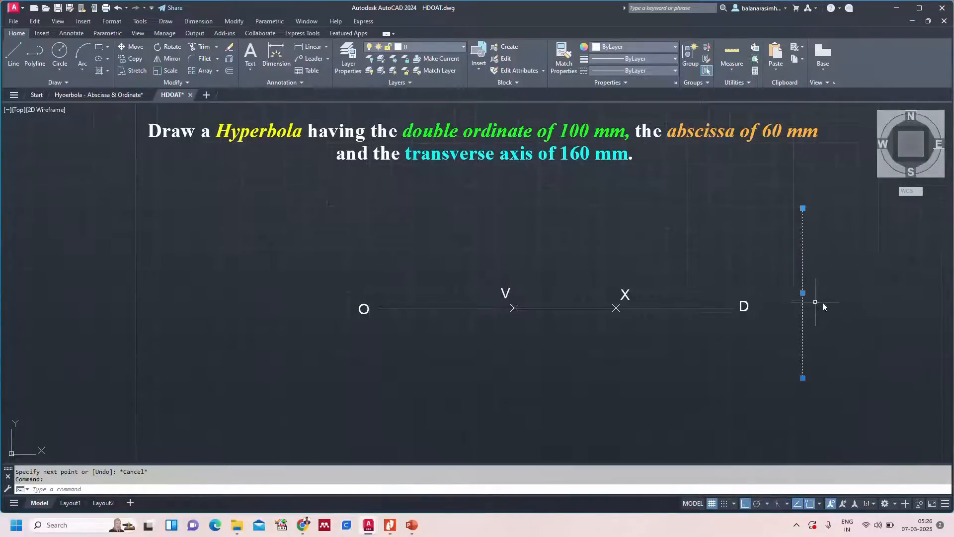
click(803, 293)
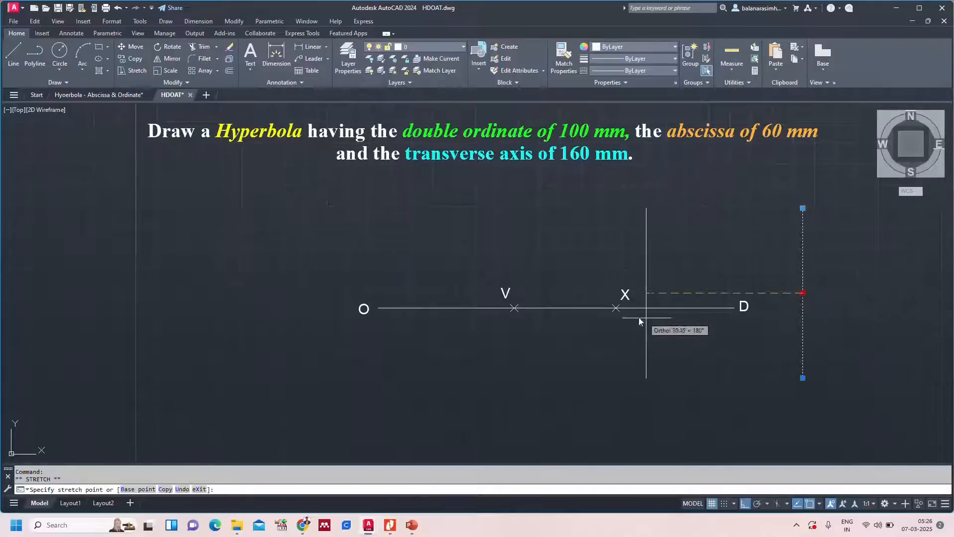
click(615, 309)
key(Escape)
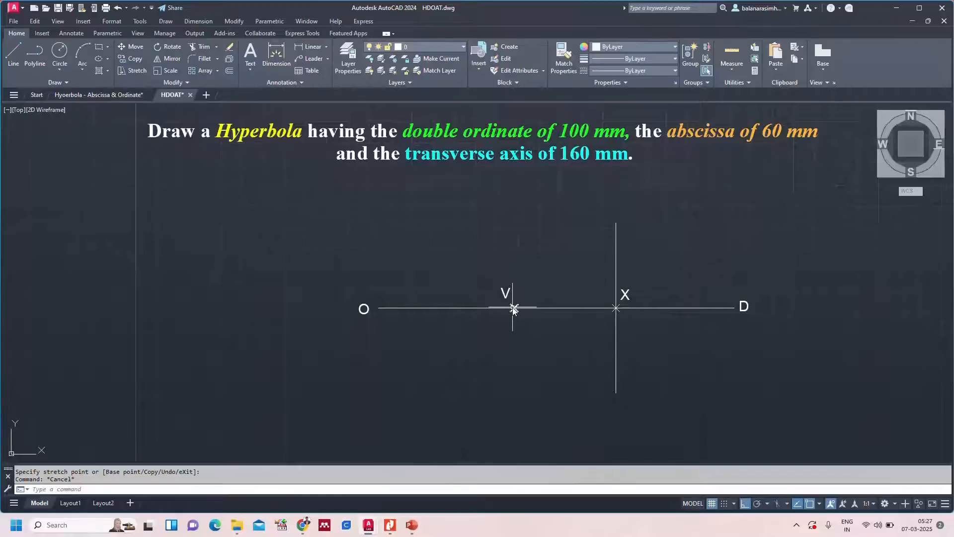
Consult the construction steps and label the double ordinate's upper end "A" and lower end "B" with text height 6 and rotation 0.
click(109, 96)
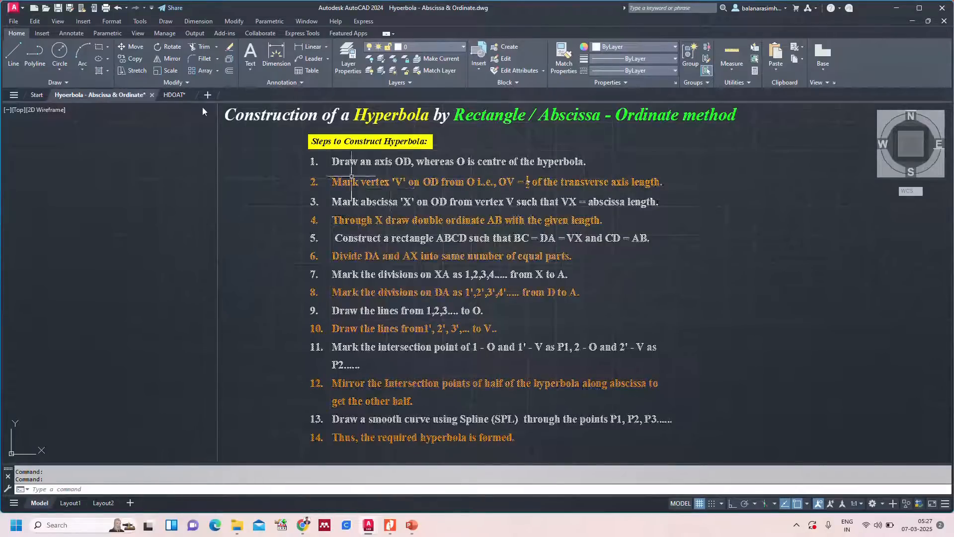
click(174, 95)
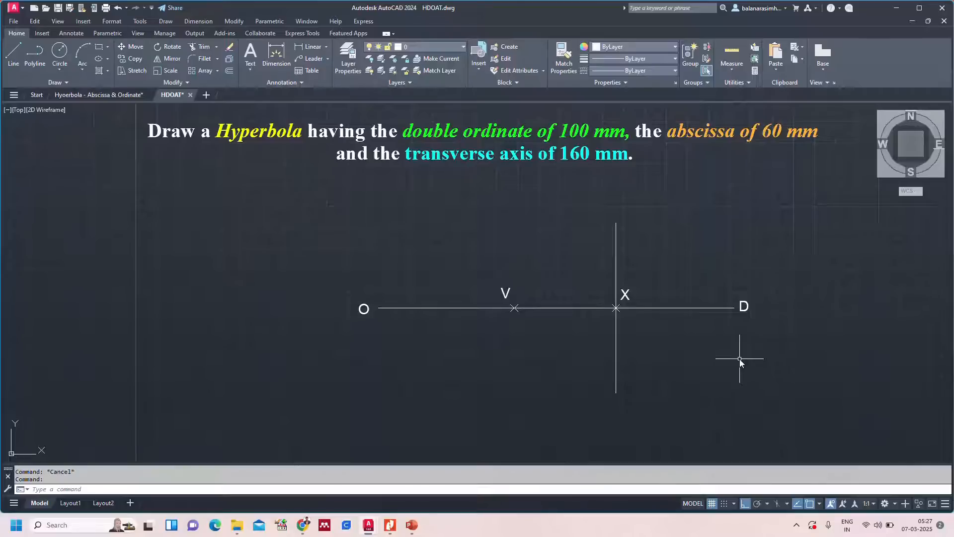
key(Return)
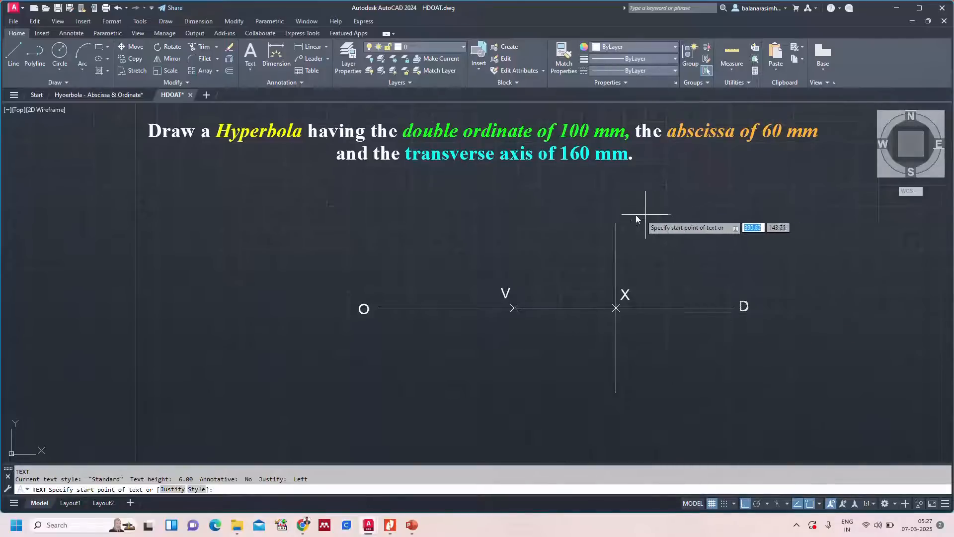
click(624, 217)
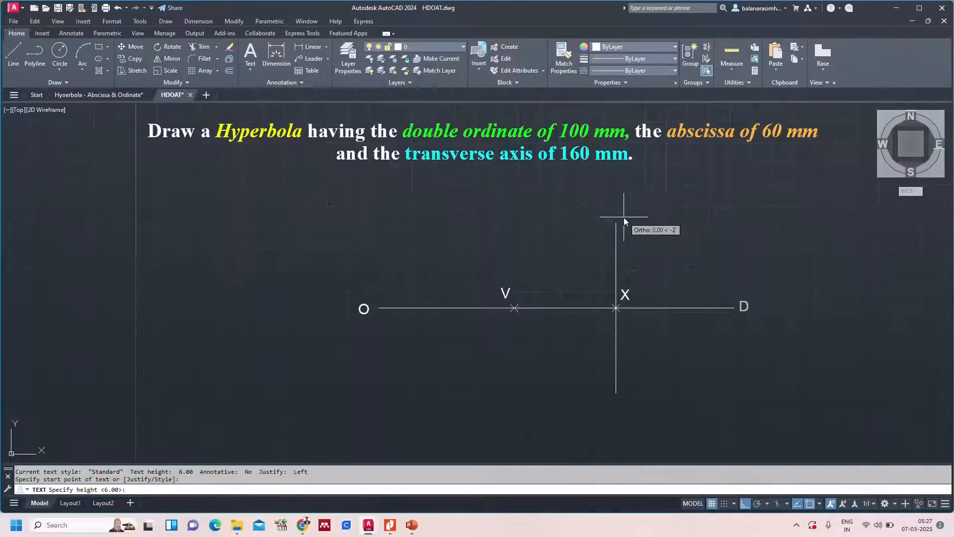
key(Return)
key(Return)
text(A)
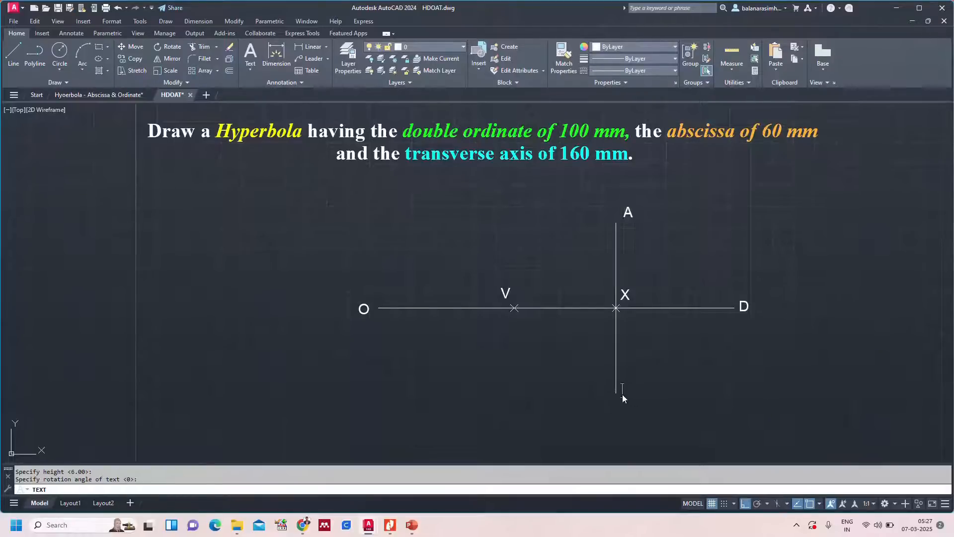
text(B)
key(Return)
key(Return)
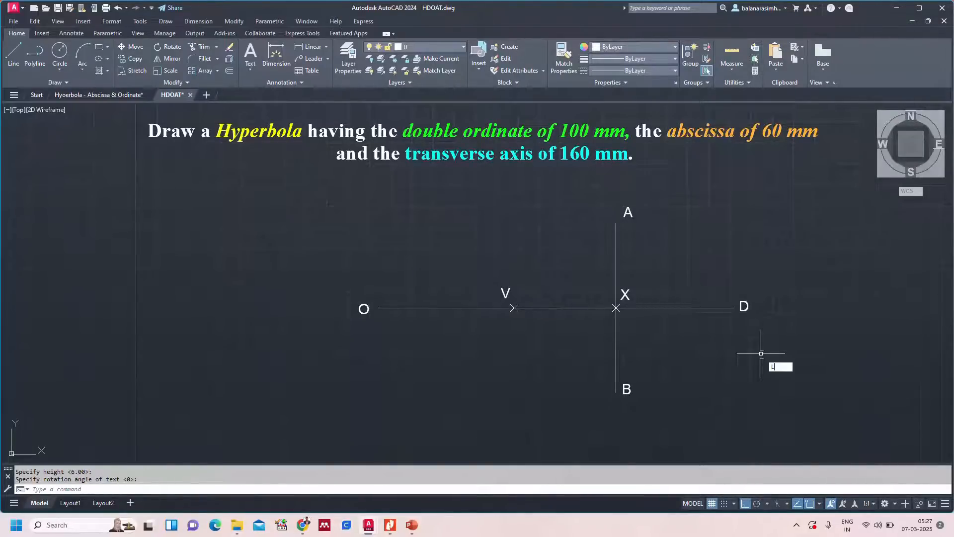
Draw a vertical line from B's level up through V to A's level, and continue it horizontally to A.
key(Return)
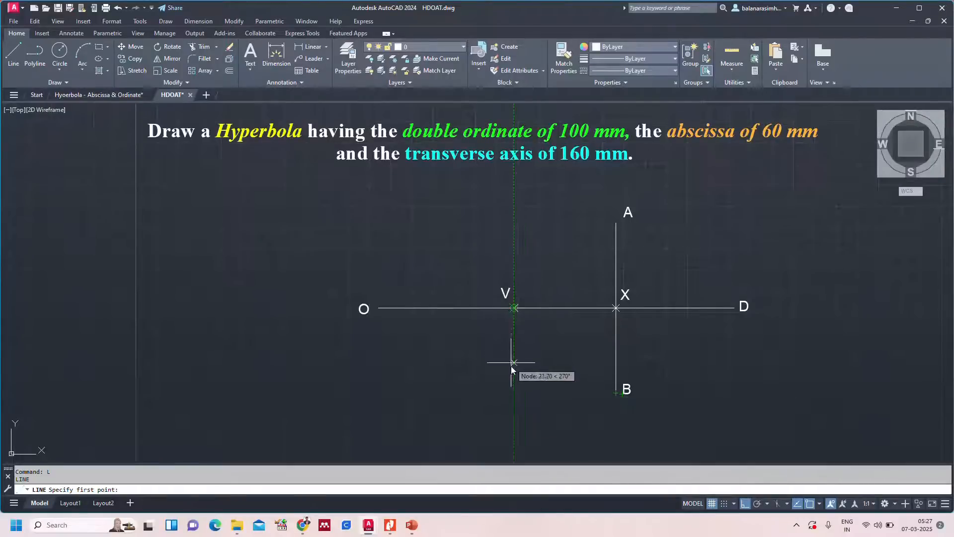
click(514, 394)
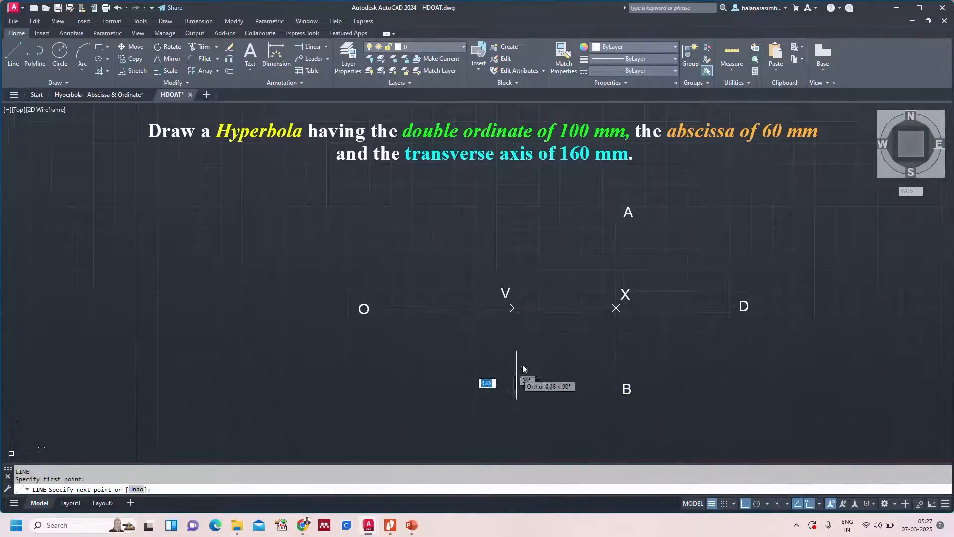
click(515, 308)
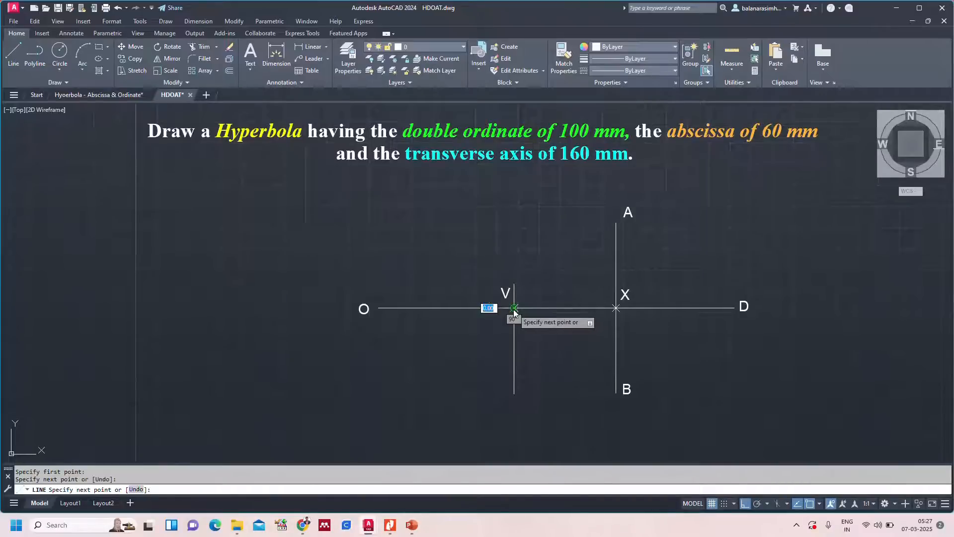
click(515, 223)
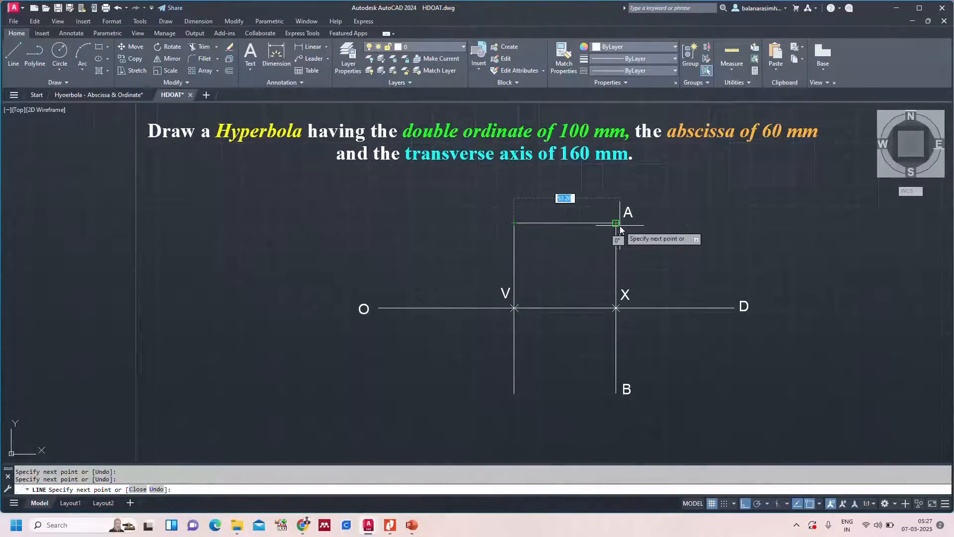
click(616, 224)
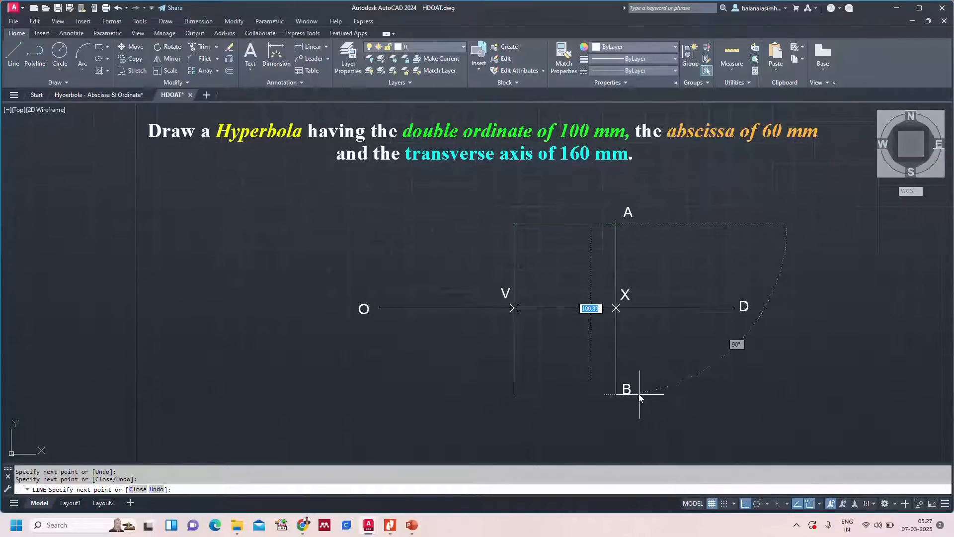
key(Return)
Try to draw the rectangle's lower edge from the lower end of the vertical through V to B.
key(Return)
click(514, 394)
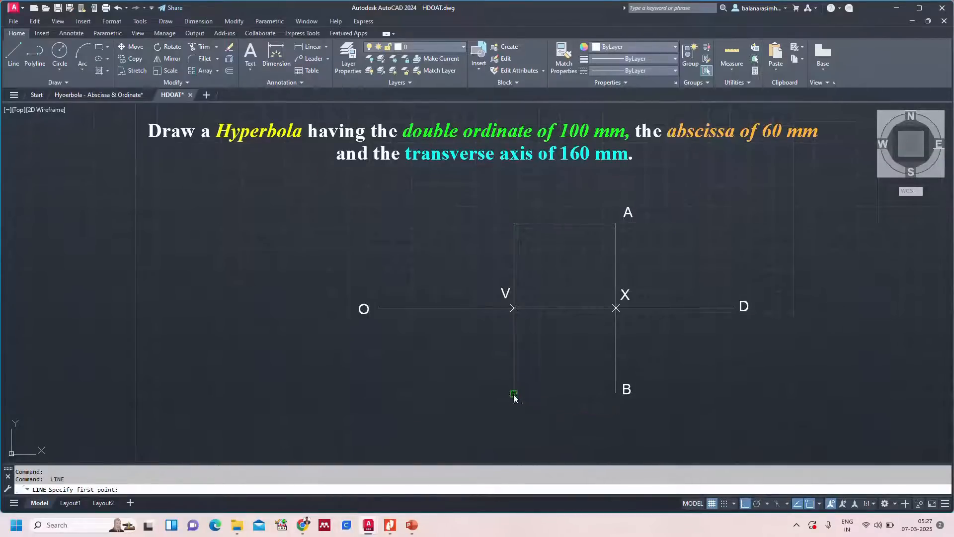
click(620, 393)
key(ctrl+z)
click(616, 393)
key(ctrl+z)
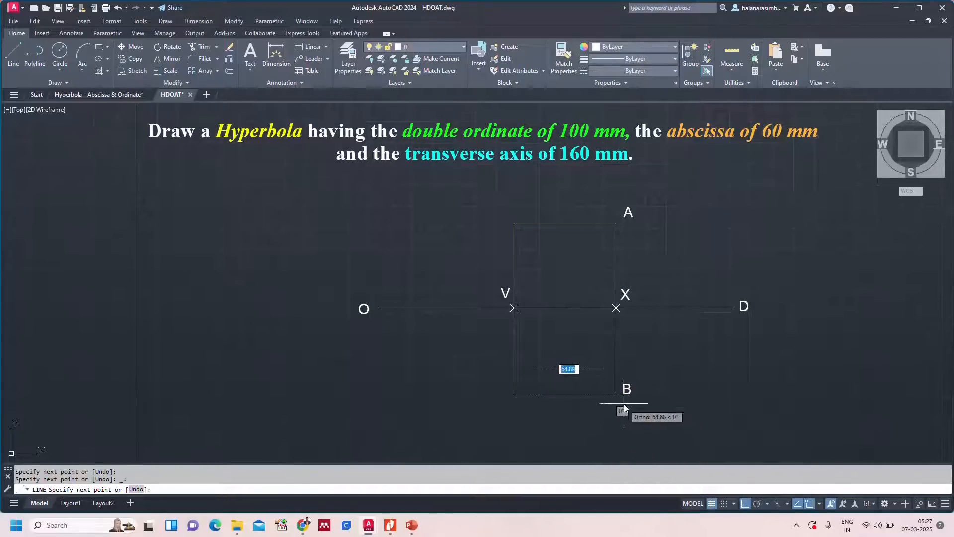
scroll(625, 405, up, 2)
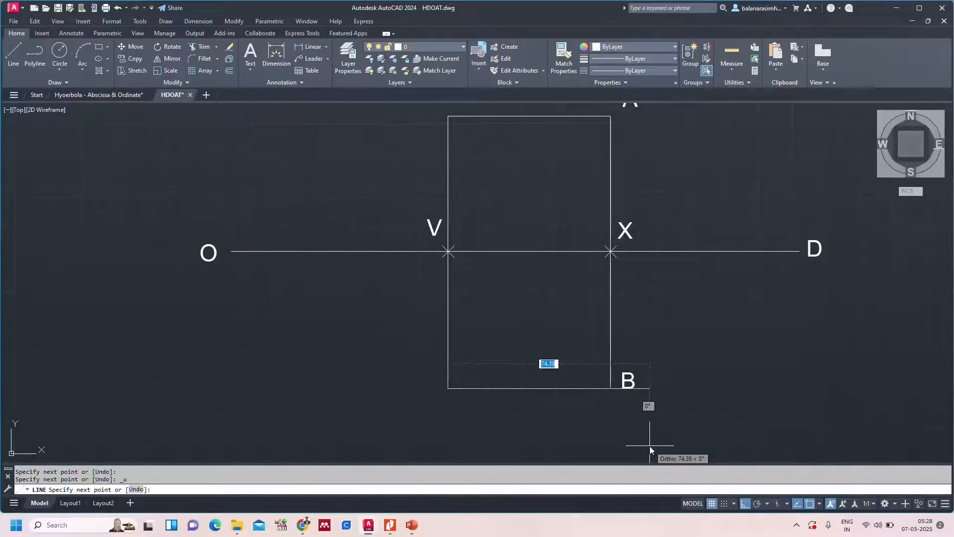
key(Escape)
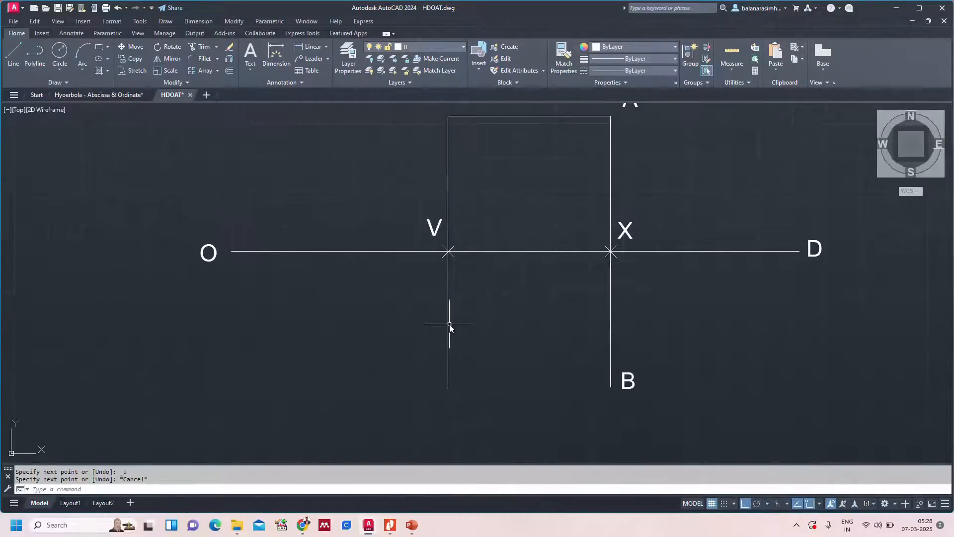
key(Escape)
Draw the rectangle's lower edge from B to the vertical line through V.
key(Return)
click(611, 387)
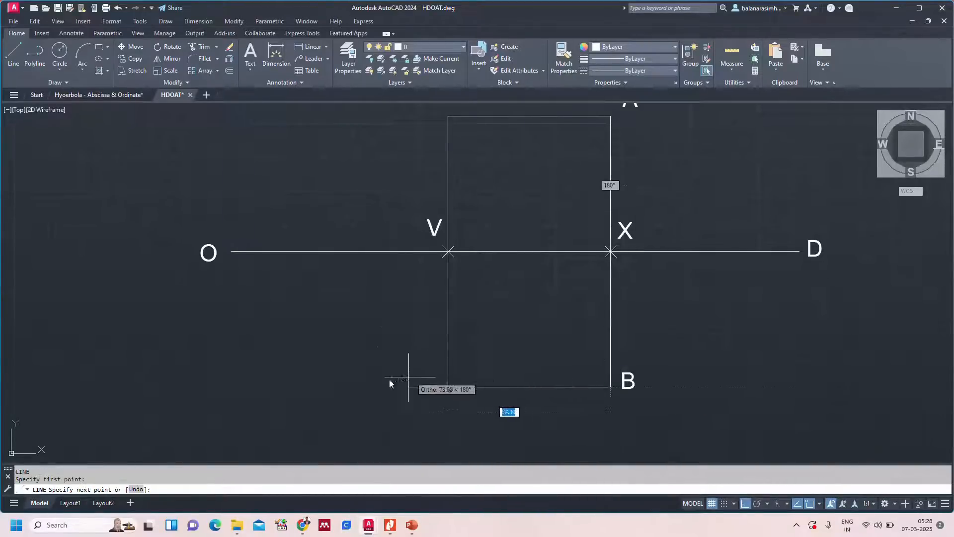
click(447, 388)
key(Escape)
scroll(431, 397, up, 4)
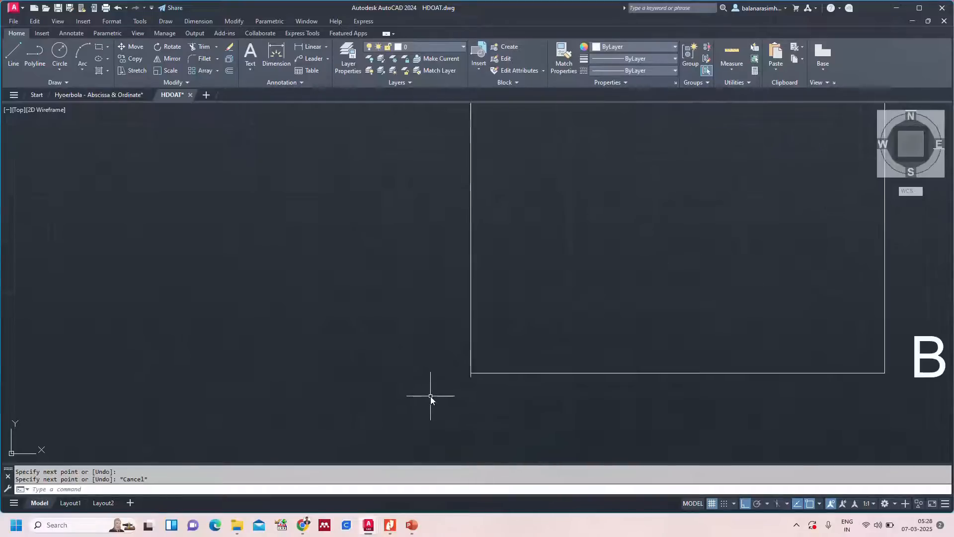
key(Return)
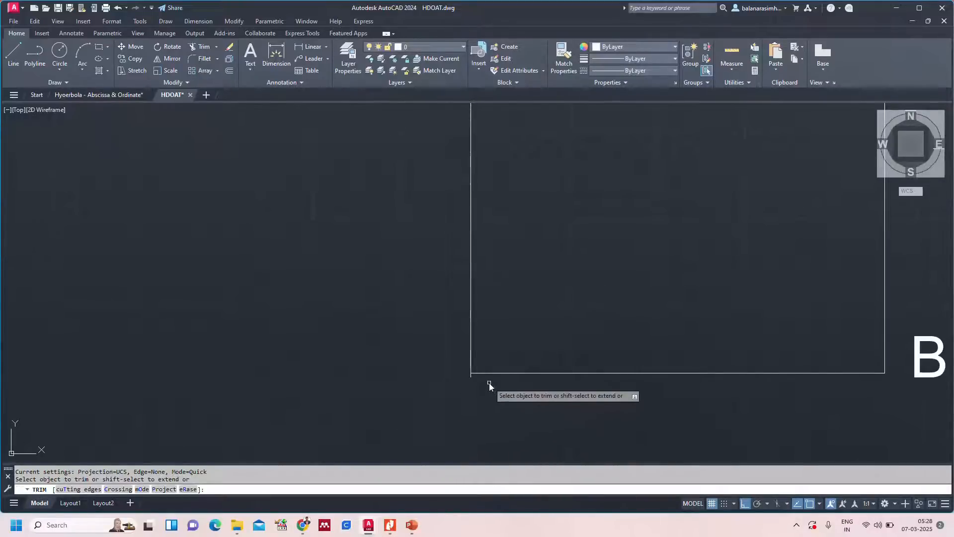
click(469, 377)
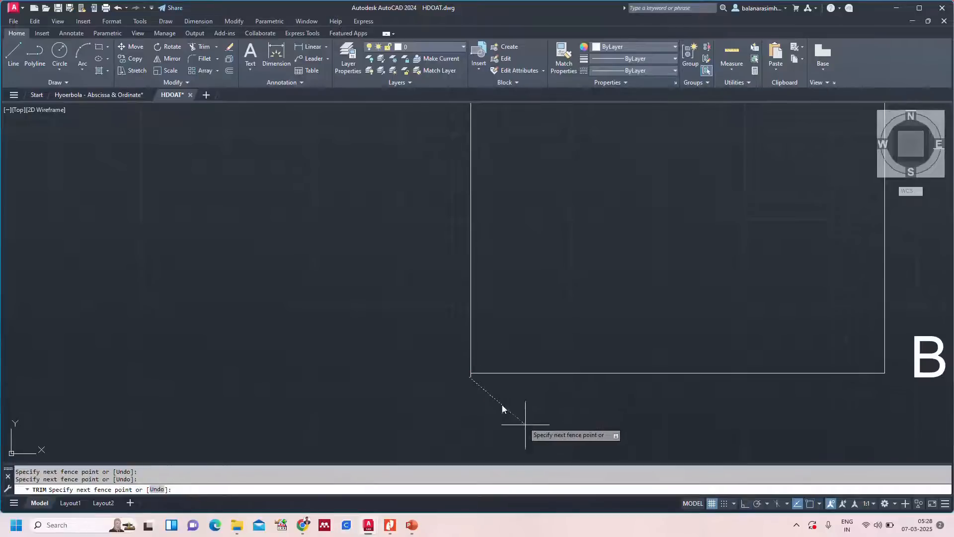
key(Escape)
Trim the short overhang of the vertical line through V below the rectangle's lower edge.
text(tr)
key(Return)
scroll(485, 392, up, 5)
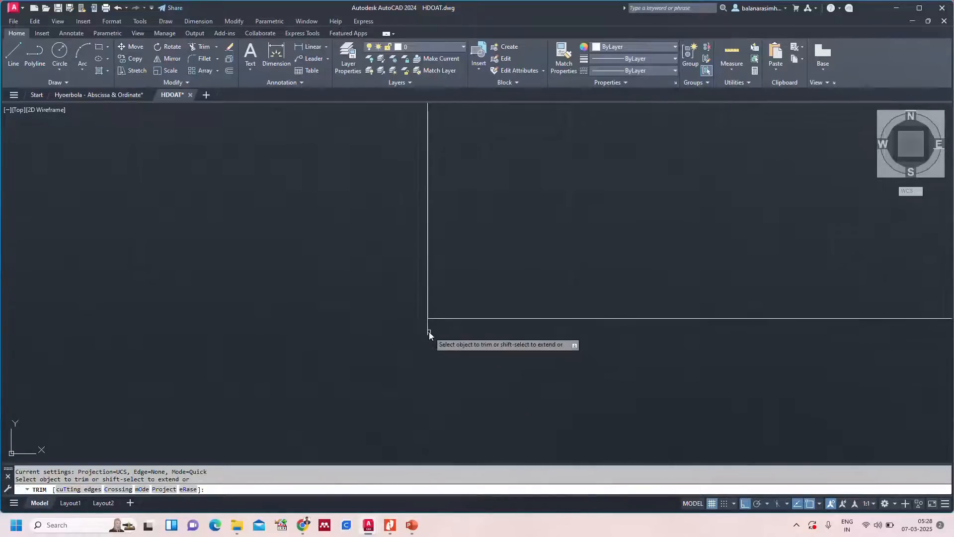
key(Escape)
text(z)
key(Return)
text(a)
key(Return)
scroll(529, 251, up, 2)
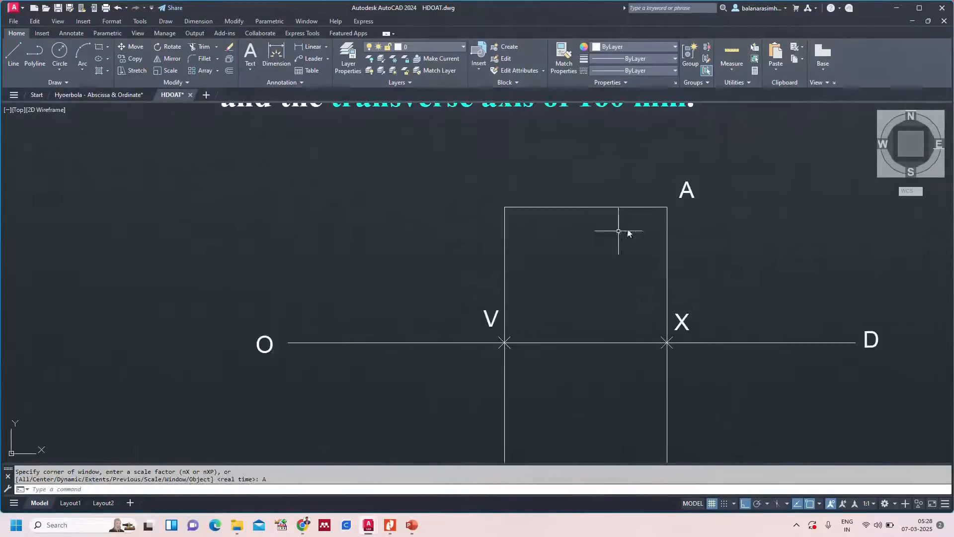
scroll(639, 224, down, 3)
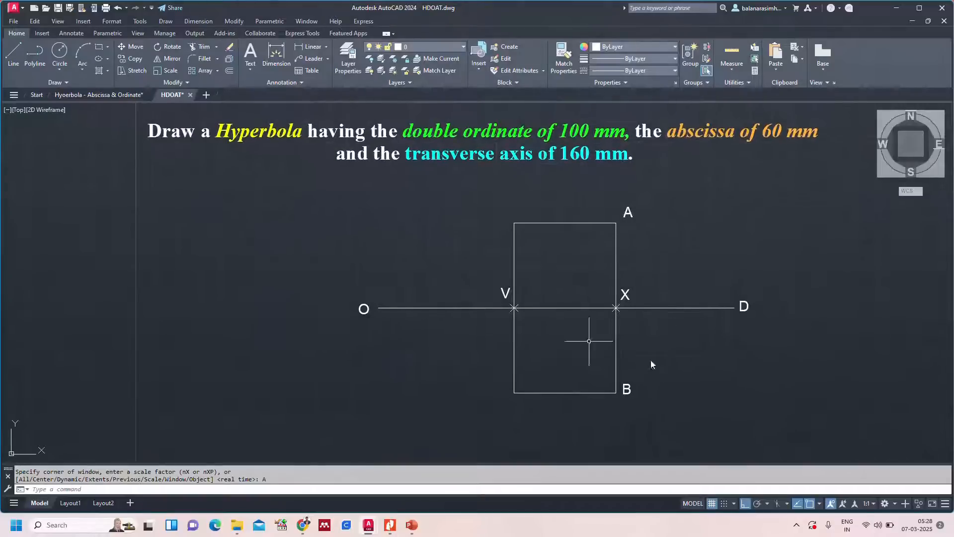
Copy the label B to the rectangle's lower-left and upper-left corners.
click(628, 389)
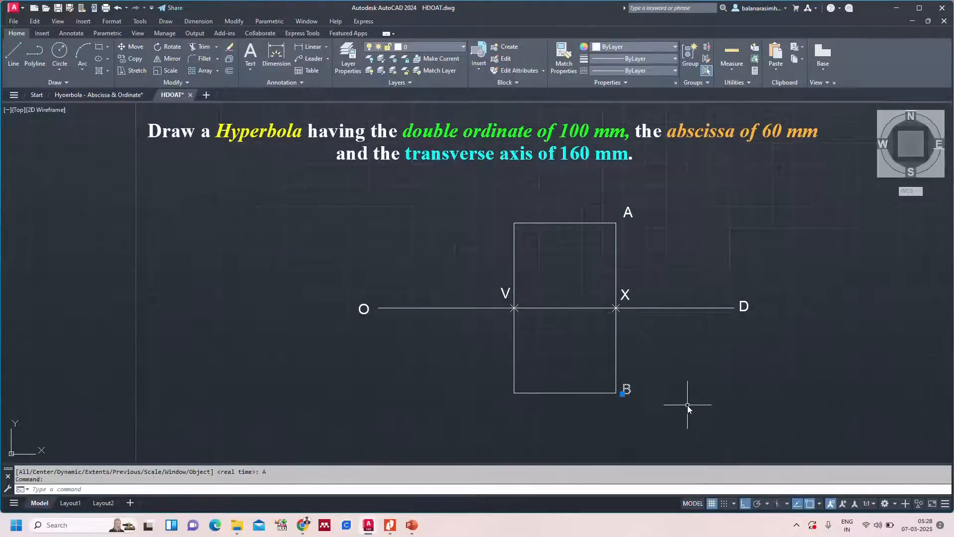
key(ctrl+c)
key(ctrl+v)
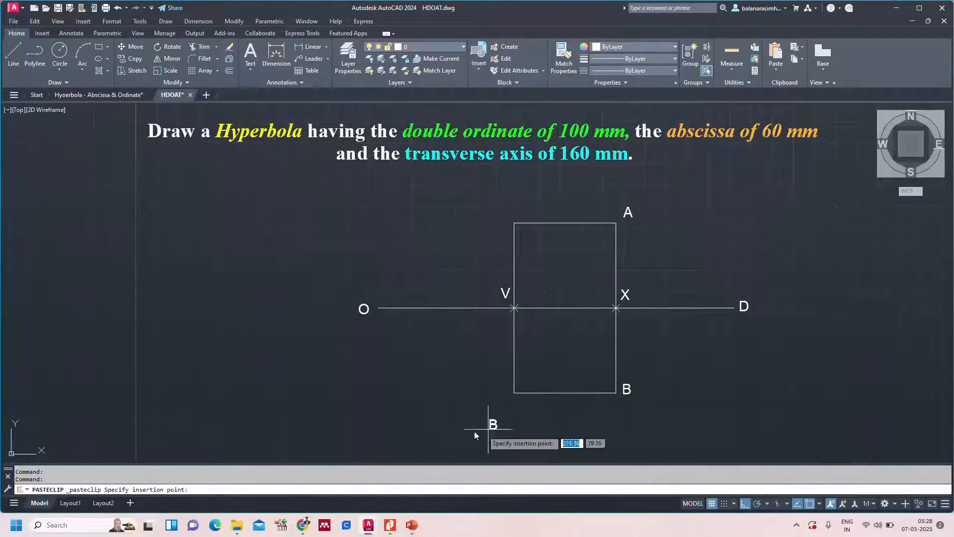
click(505, 408)
key(ctrl+v)
click(507, 220)
key(Escape)
key(Escape)
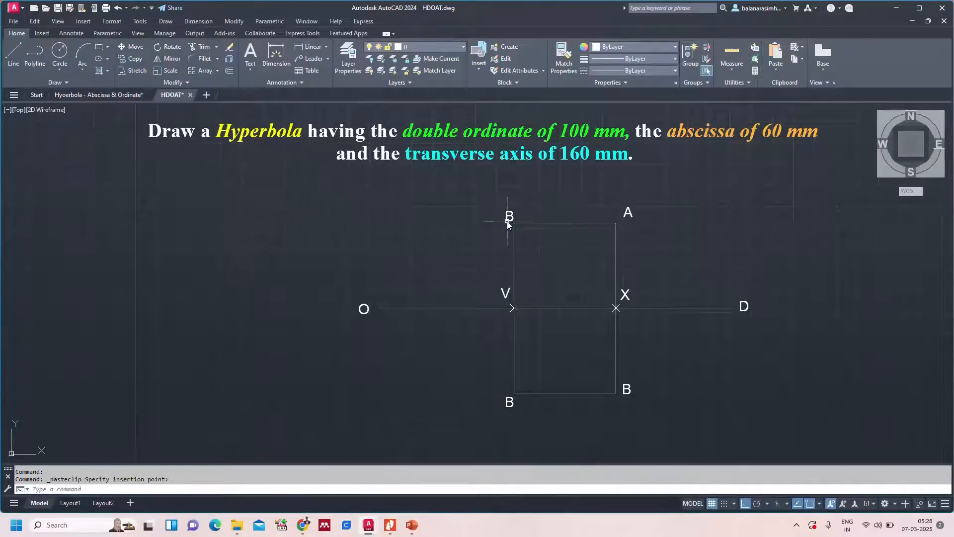
Change the copied corner labels to C at the lower-left corner and D at the upper-left corner.
double_click(509, 404)
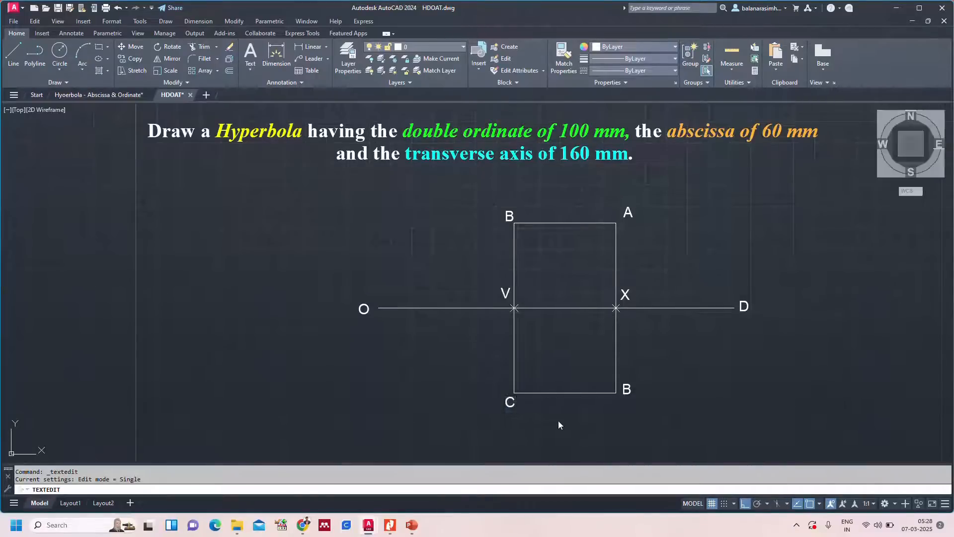
double_click(510, 216)
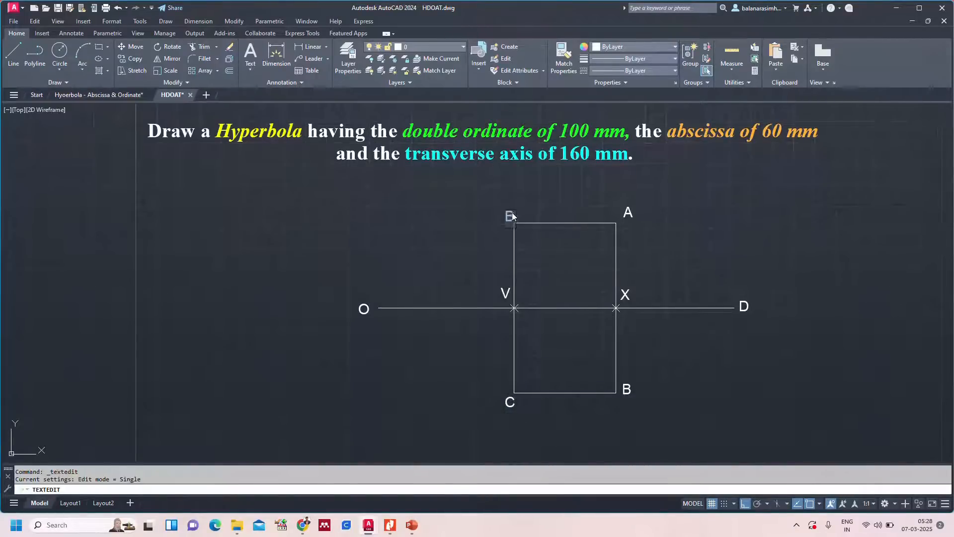
click(740, 238)
key(Escape)
text(z)
key(Return)
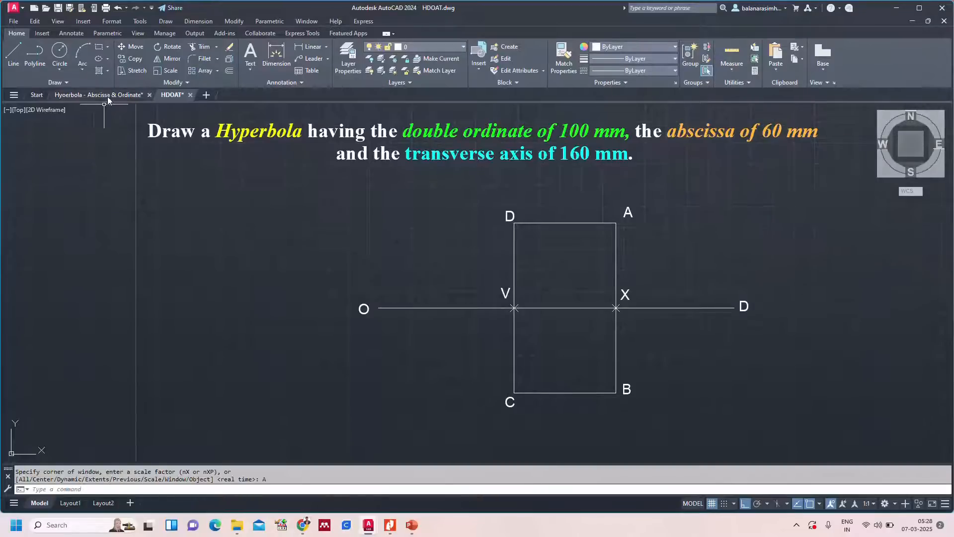
Compare the labelled rectangle ABCD with step 5 of the written construction steps in the other drawing.
click(108, 95)
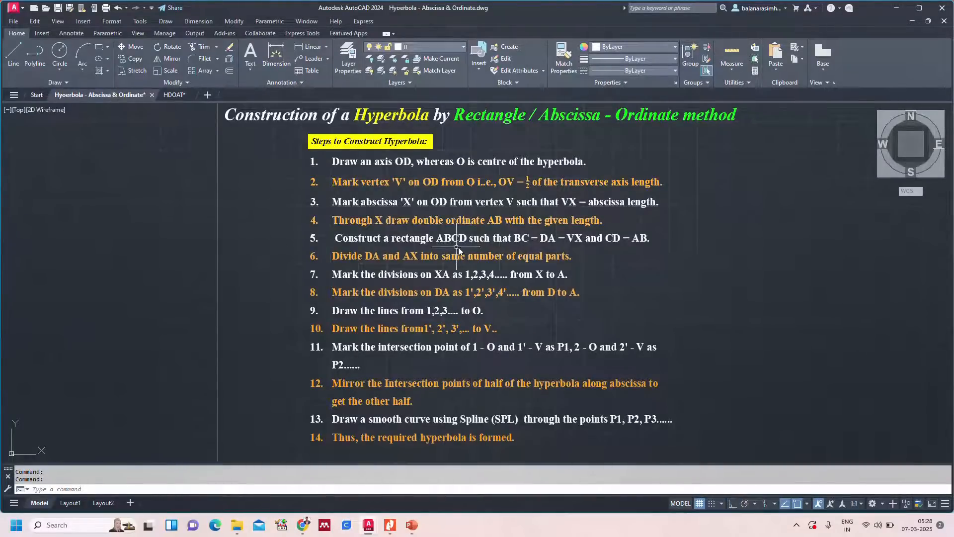
click(175, 95)
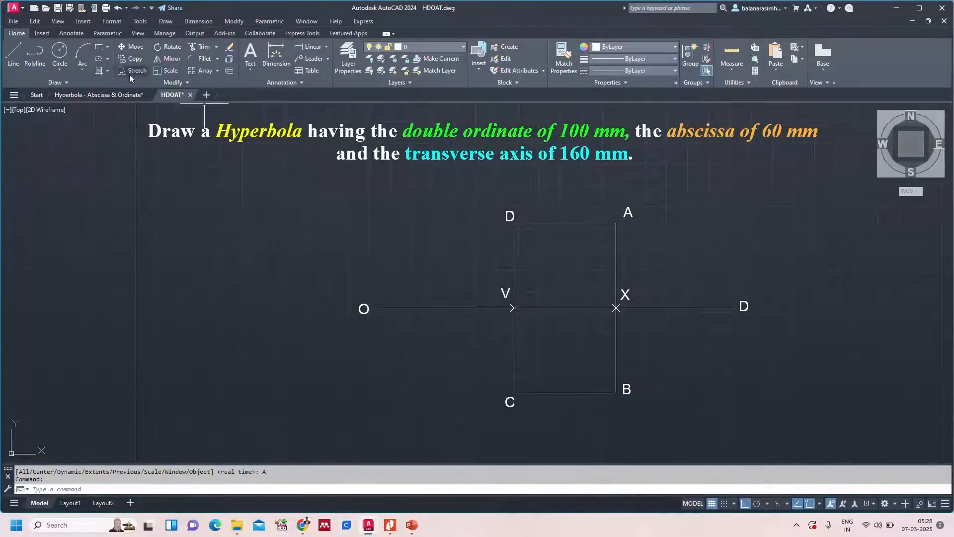
click(102, 95)
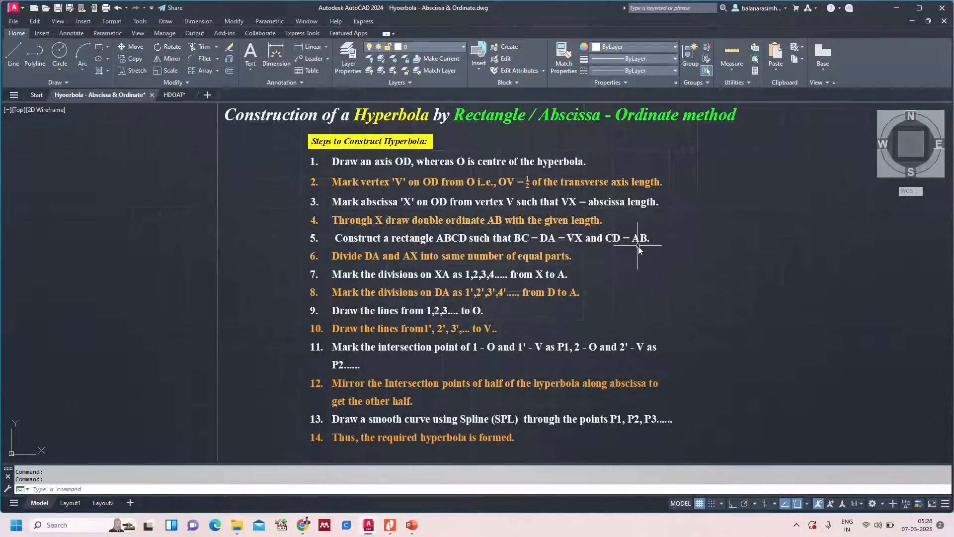
click(174, 95)
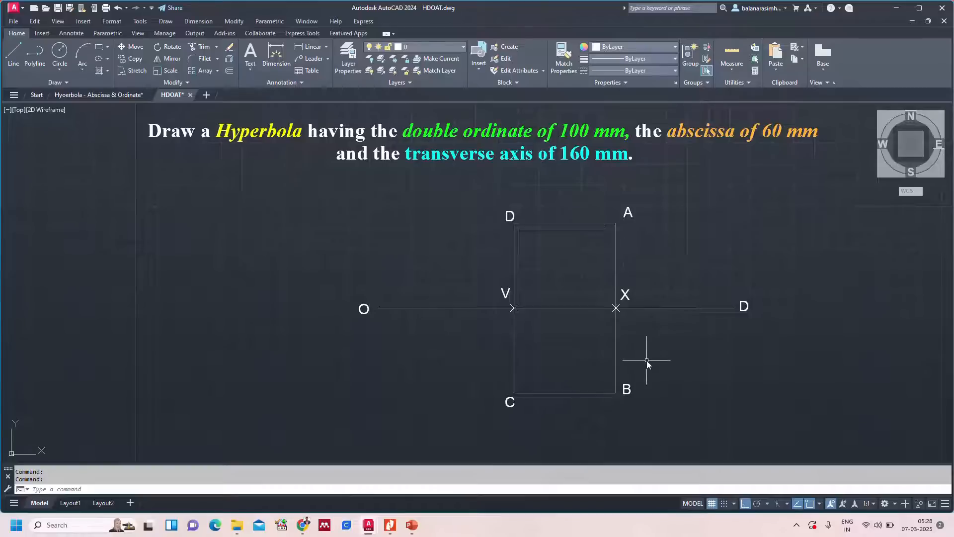
text(z)
key(Return)
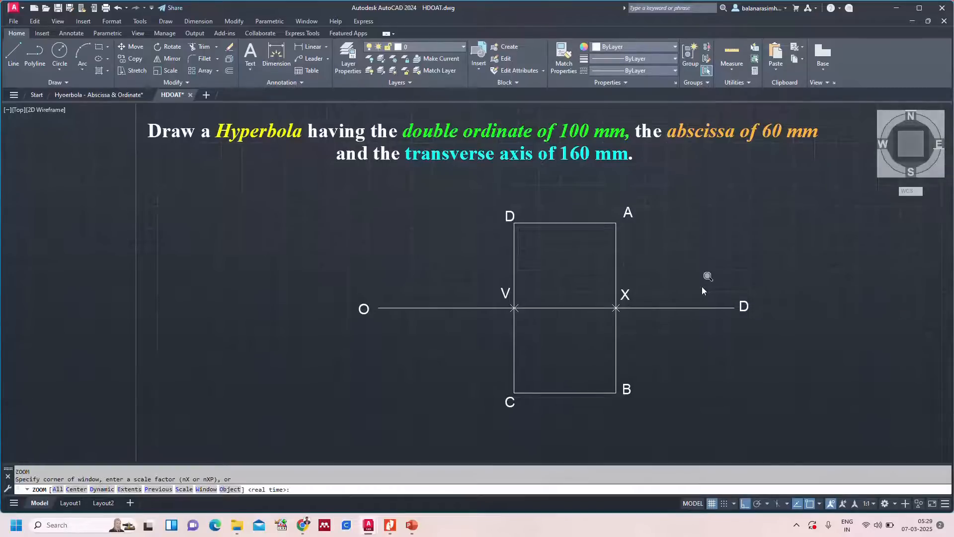
text(A)
key(Return)
Divide the rectangle's upper edge DA into 4 equal segments, following step 6 of the written construction steps.
click(86, 95)
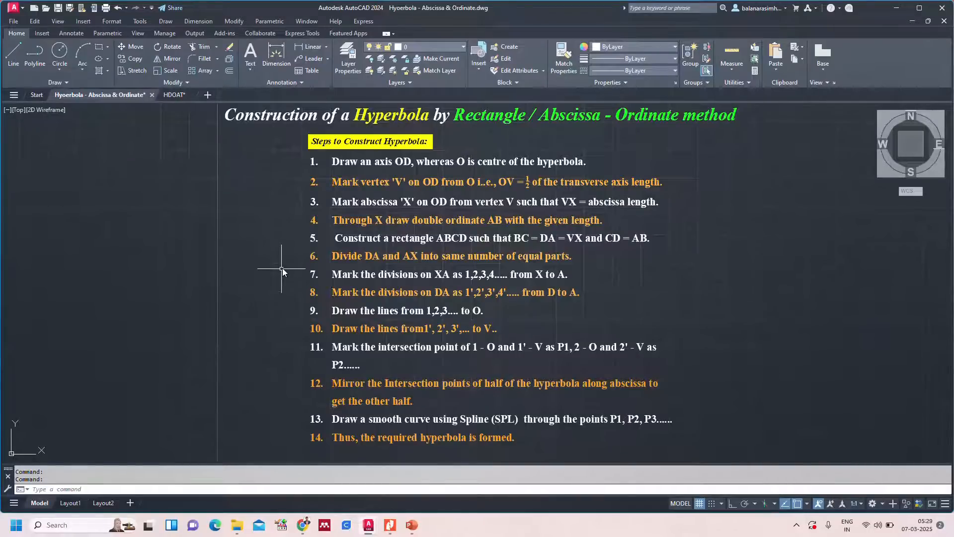
click(175, 95)
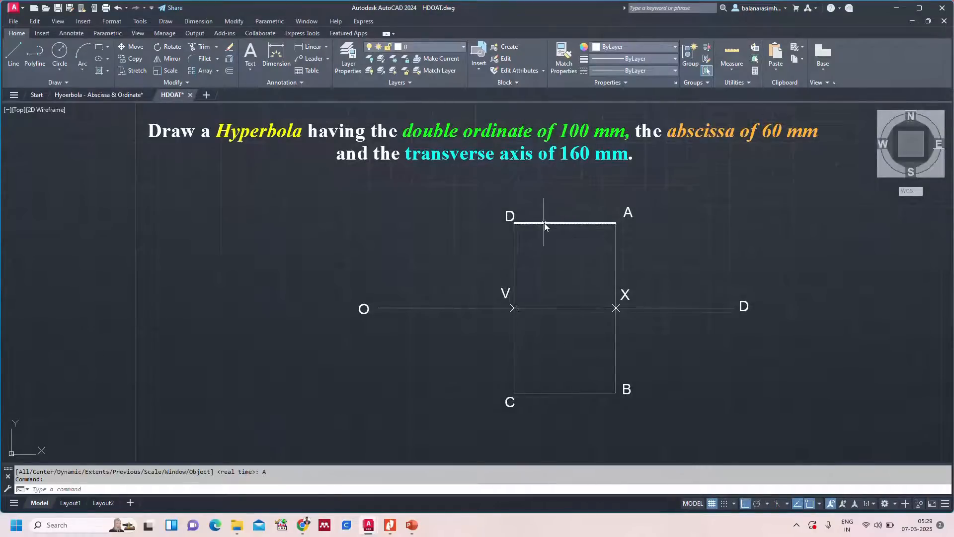
text(DIV)
key(Return)
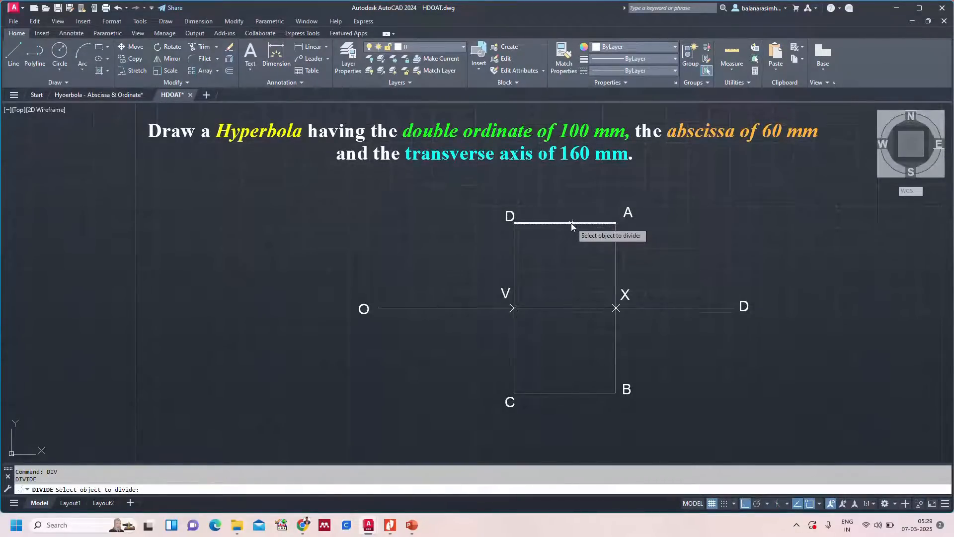
click(572, 223)
text(4)
key(Return)
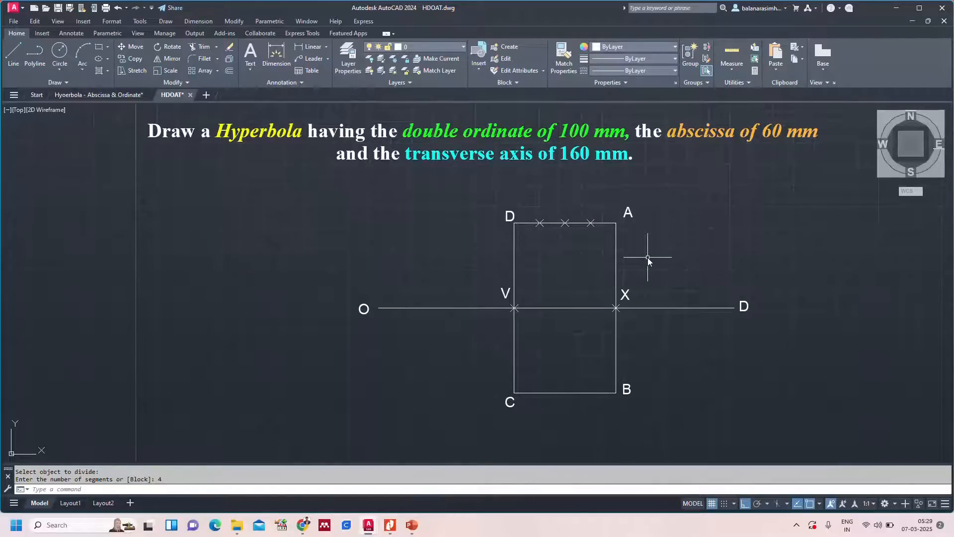
text(DIV)
key(Return)
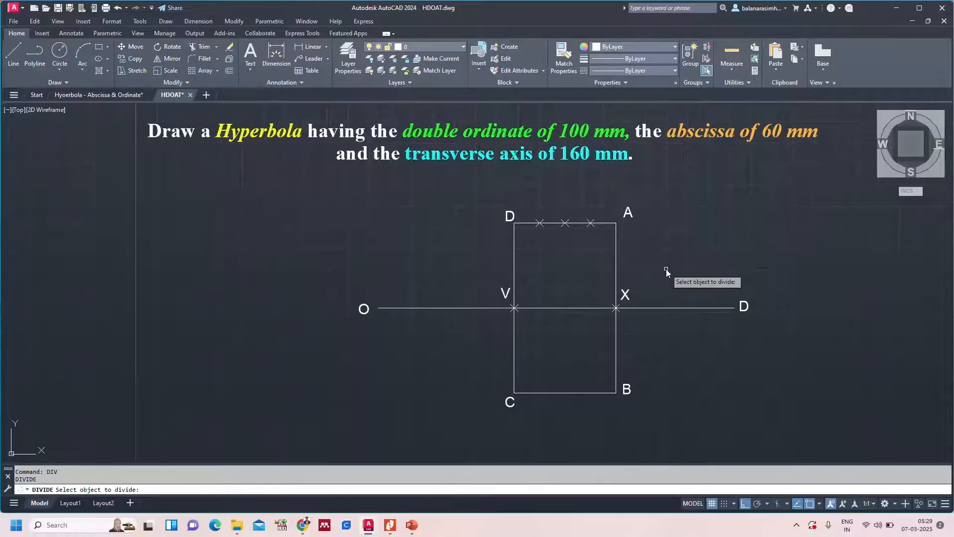
key(Escape)
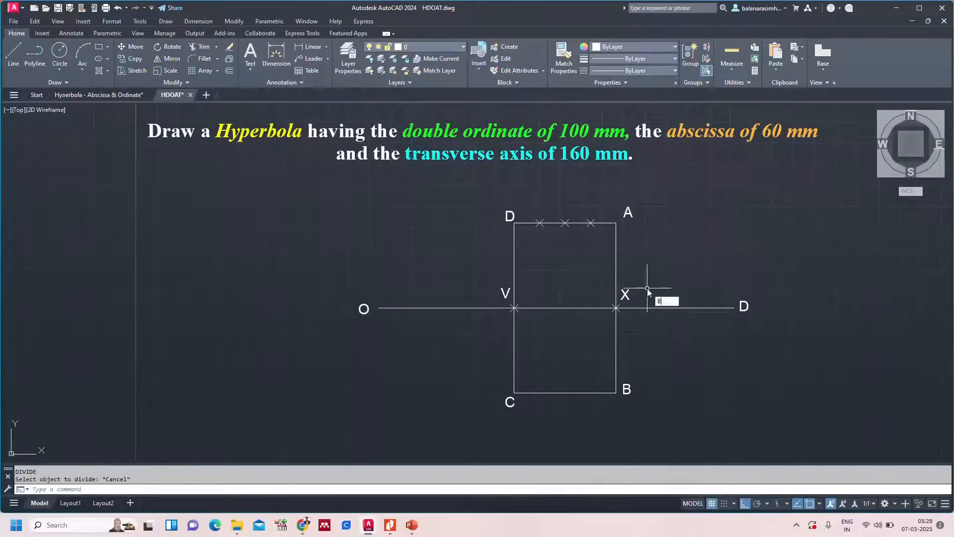
Break the double ordinate AB into two separate lines at point X.
click(687, 311)
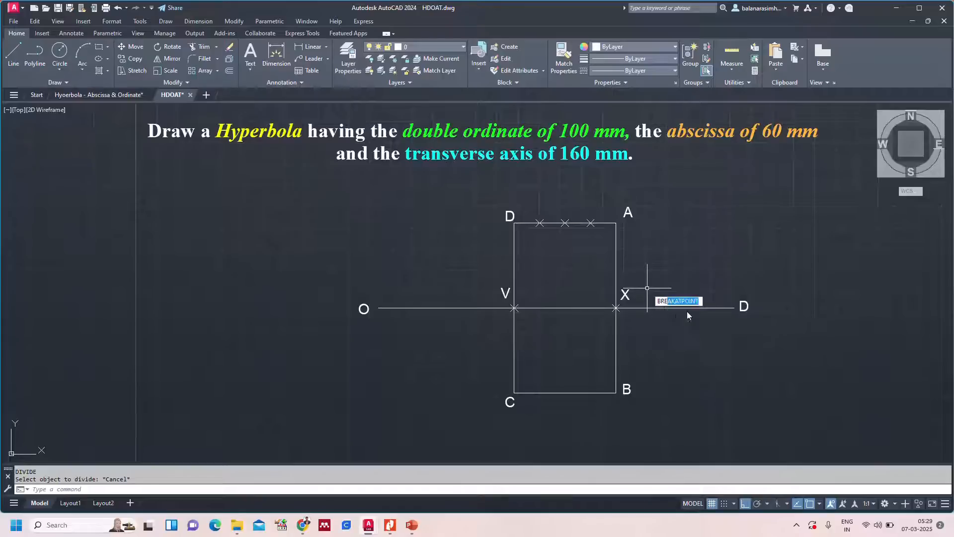
click(616, 284)
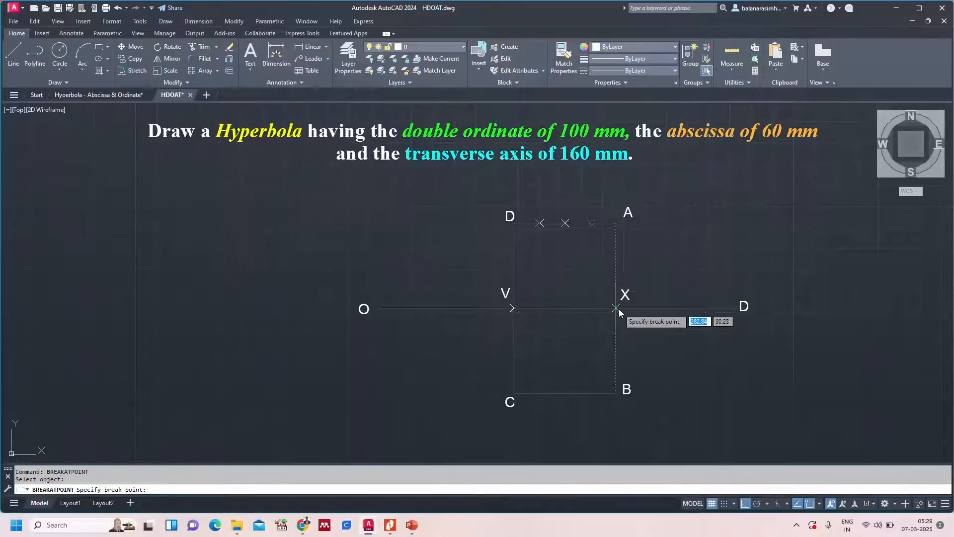
key(Escape)
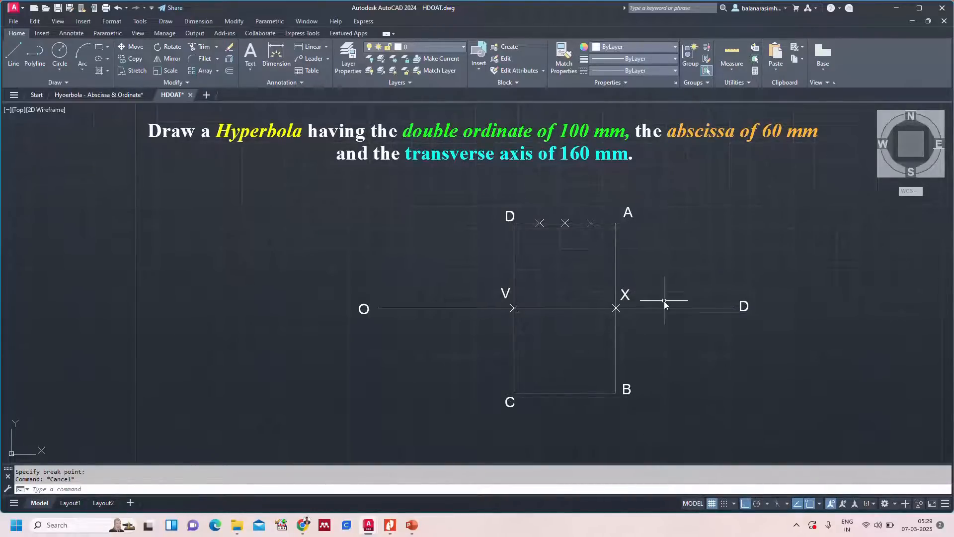
Divide the half ordinate AX into 4 equal segments.
key(Return)
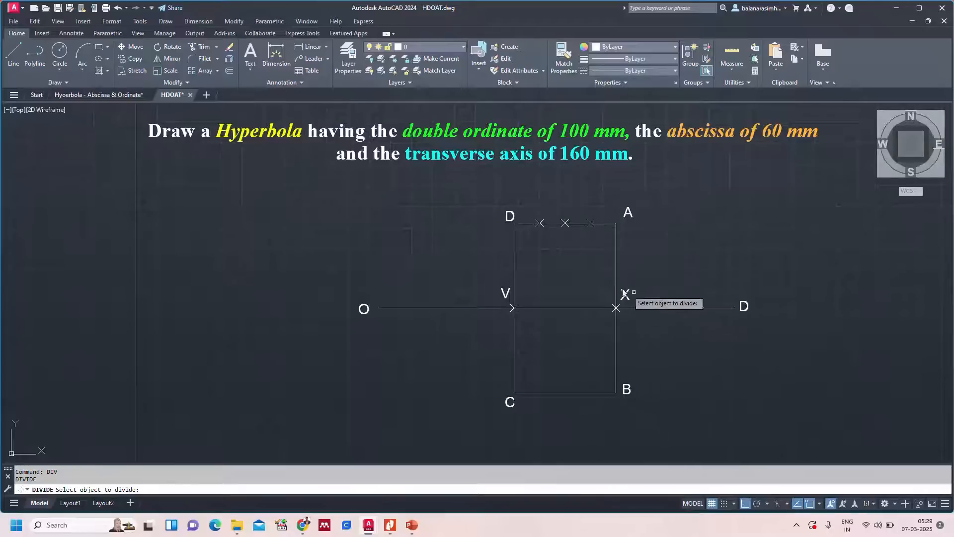
click(617, 270)
text(4)
key(Return)
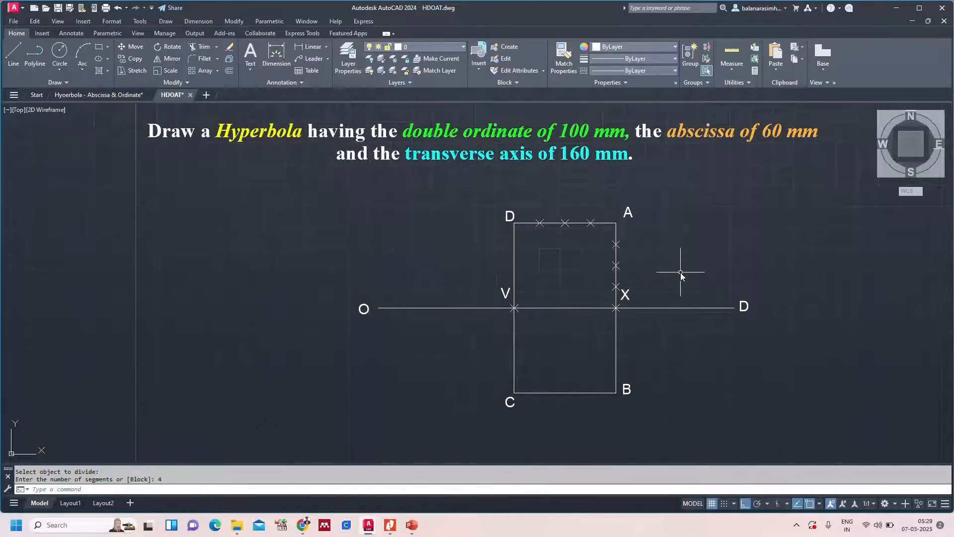
Label the divisions on XA as 1, 2 and 3 from X to A, using text of height 3 and rotation 0.
click(125, 96)
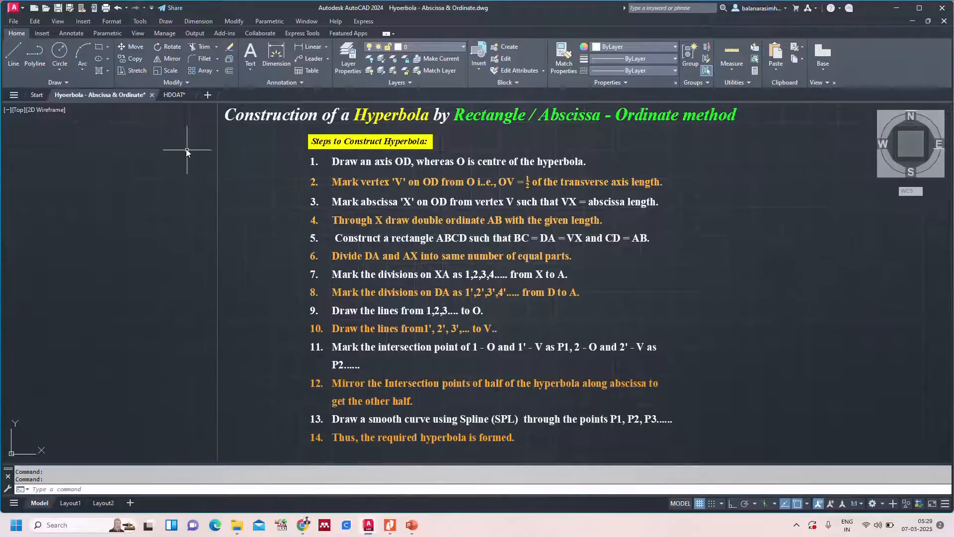
click(174, 95)
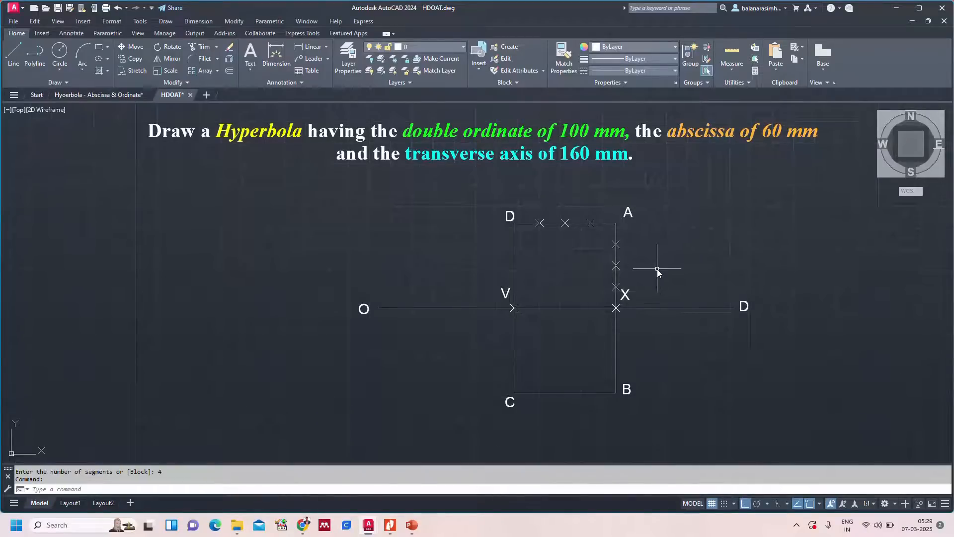
key(Return)
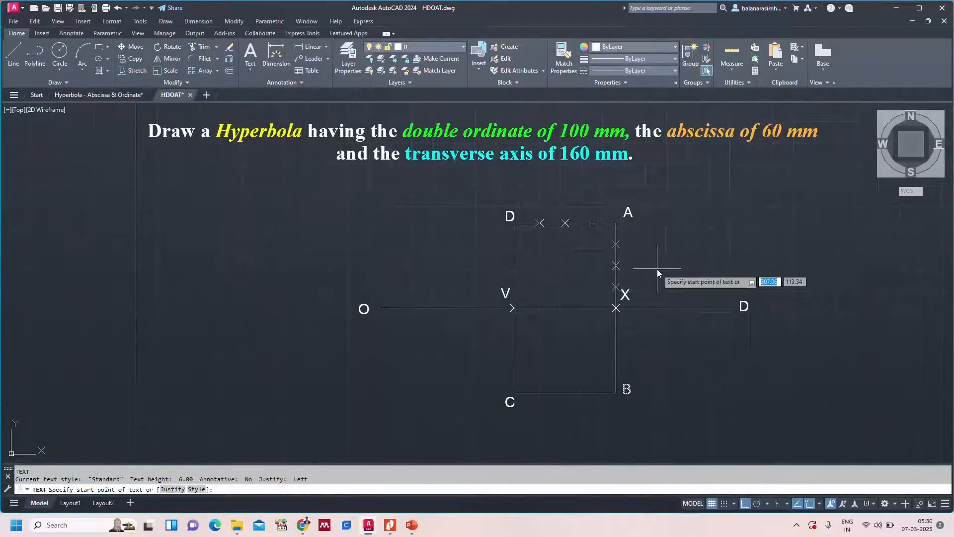
scroll(641, 280, up, 1)
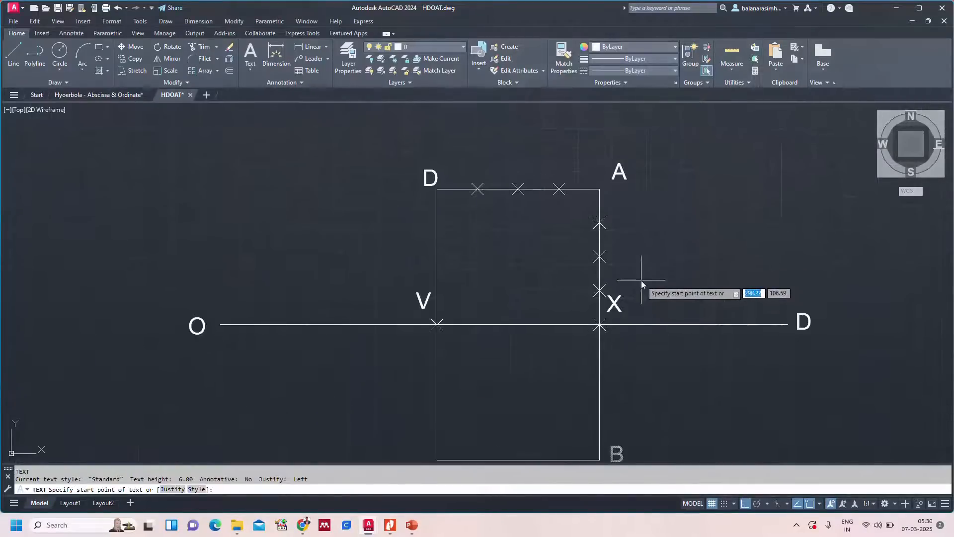
scroll(609, 285, up, 3)
click(614, 285)
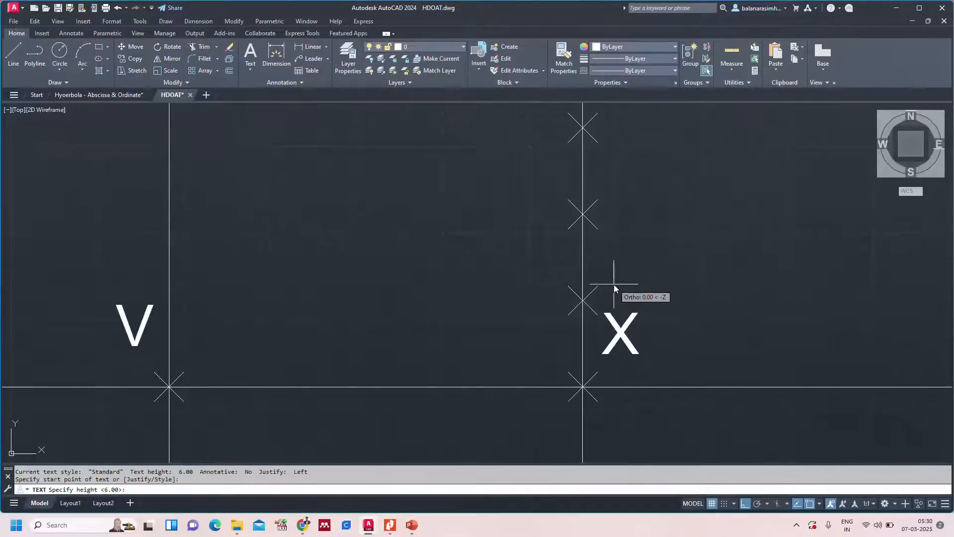
text(3)
key(Return)
text(0)
key(Return)
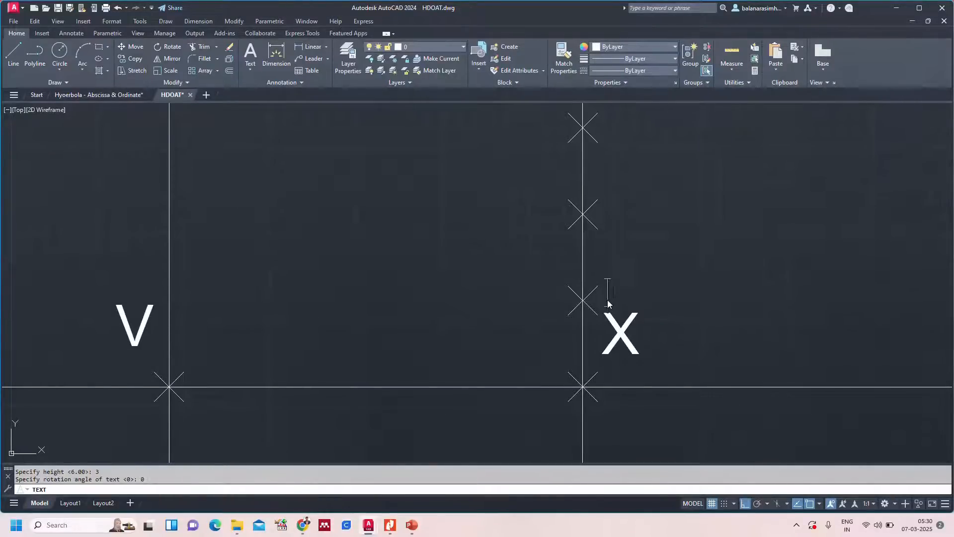
text(1)
click(613, 225)
text(2)
click(616, 133)
text(3)
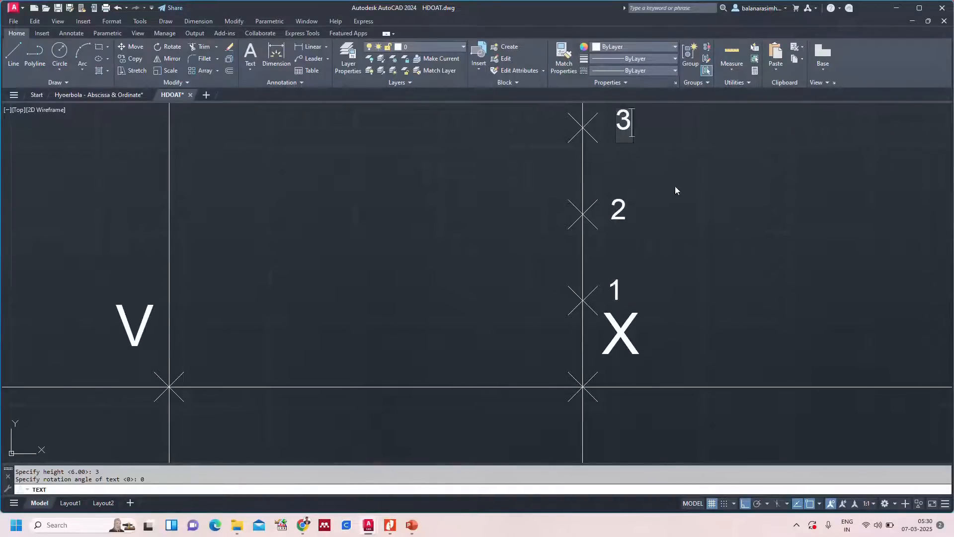
Label the divisions on DA as 1', 2' and 3' from D to A.
scroll(676, 186, down, 5)
middle_drag(675, 188, 691, 255)
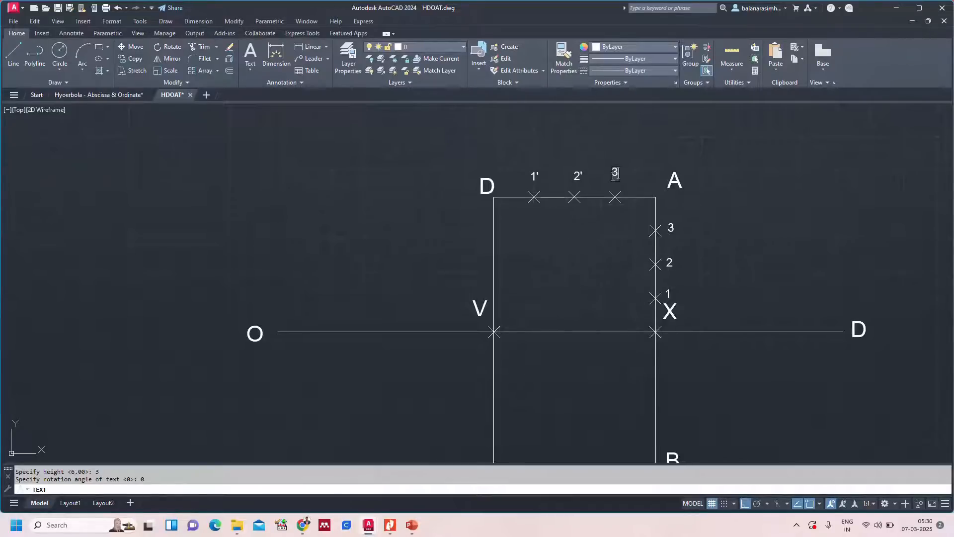
key(Return)
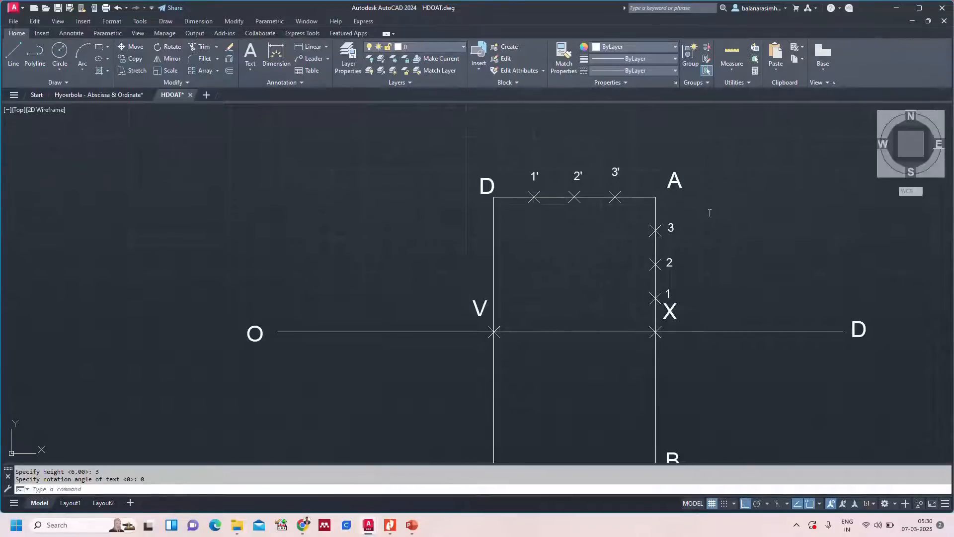
text(z)
key(Return)
text(a)
key(Return)
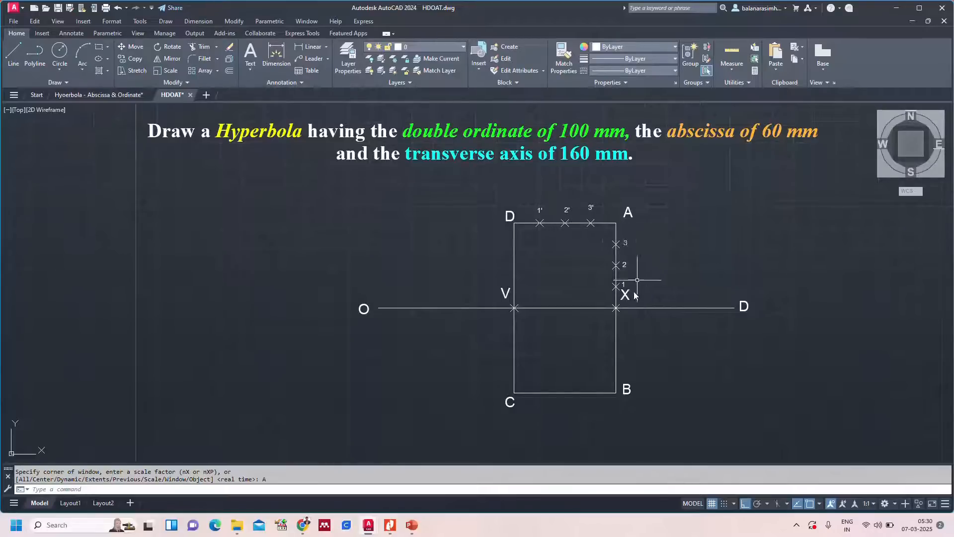
Check the labelled divisions against the written construction steps and read the steps that follow.
click(85, 94)
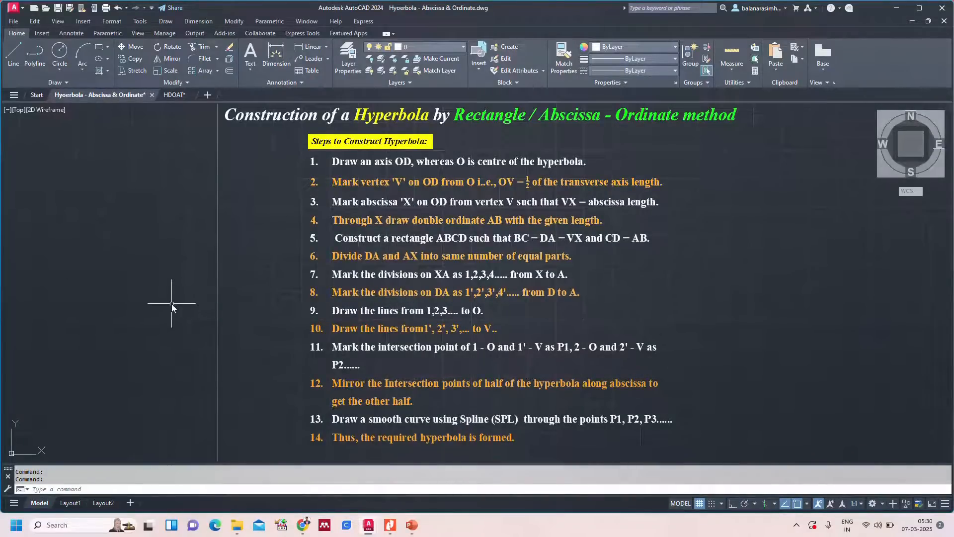
click(166, 96)
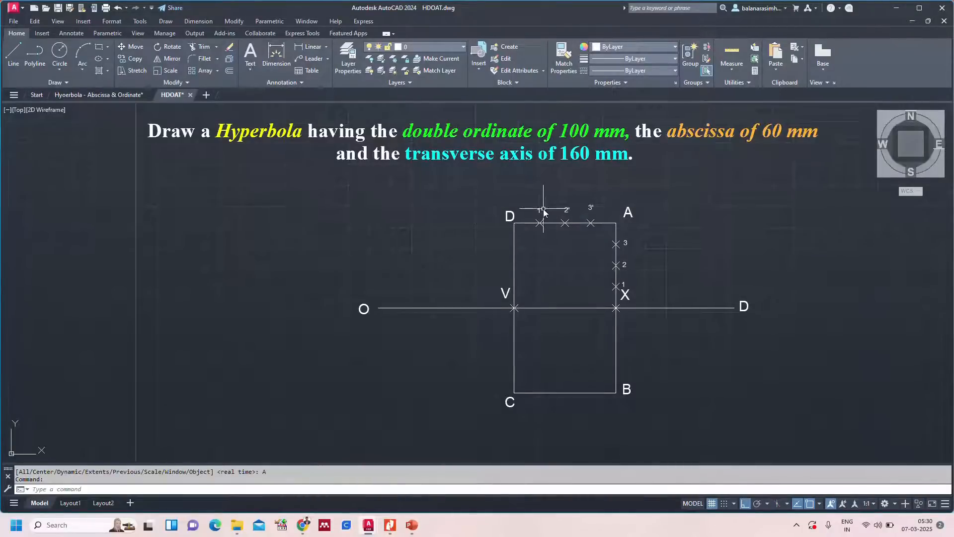
click(108, 95)
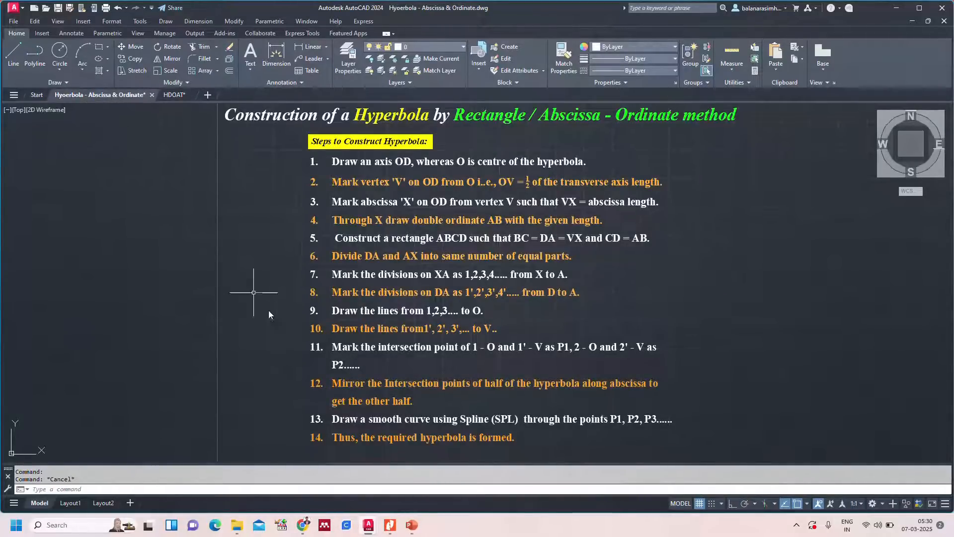
Draw a line from division 1 on XA to the centre O in the HDOAT drawing.
click(172, 96)
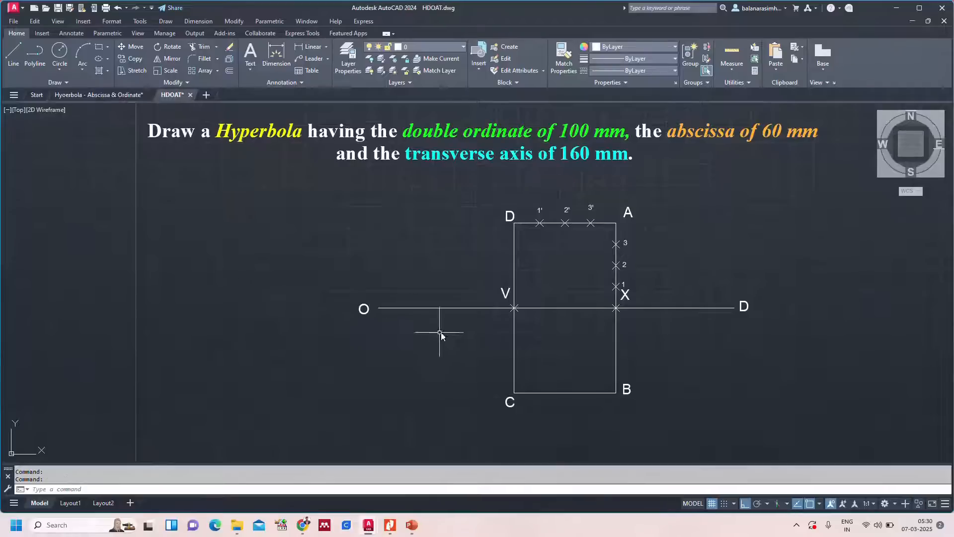
text(l)
key(Return)
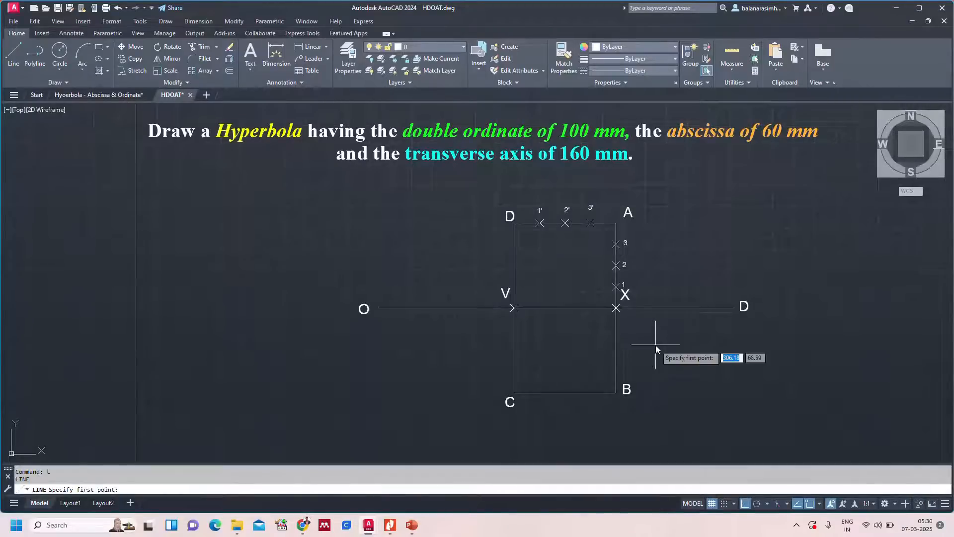
click(615, 286)
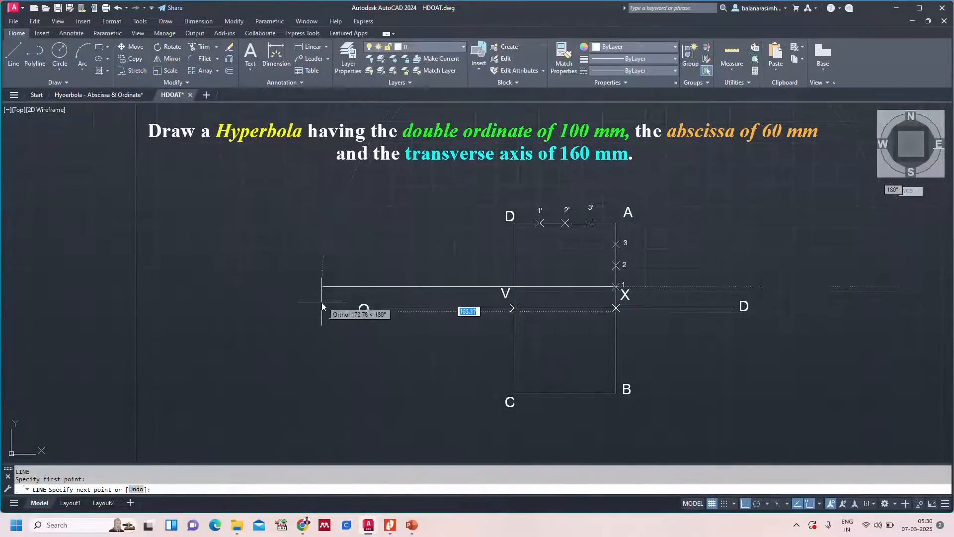
scroll(398, 312, up, 6)
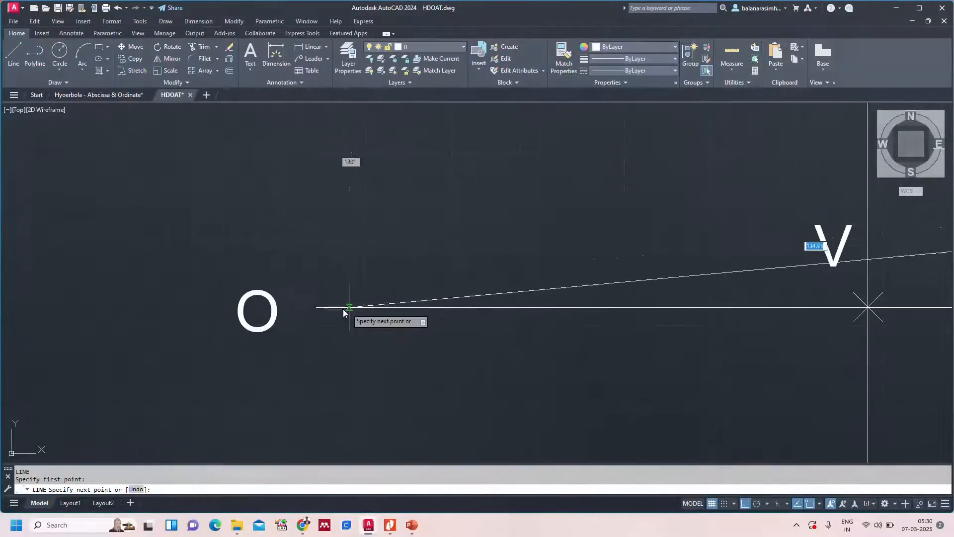
click(317, 309)
scroll(438, 352, down, 6)
key(Return)
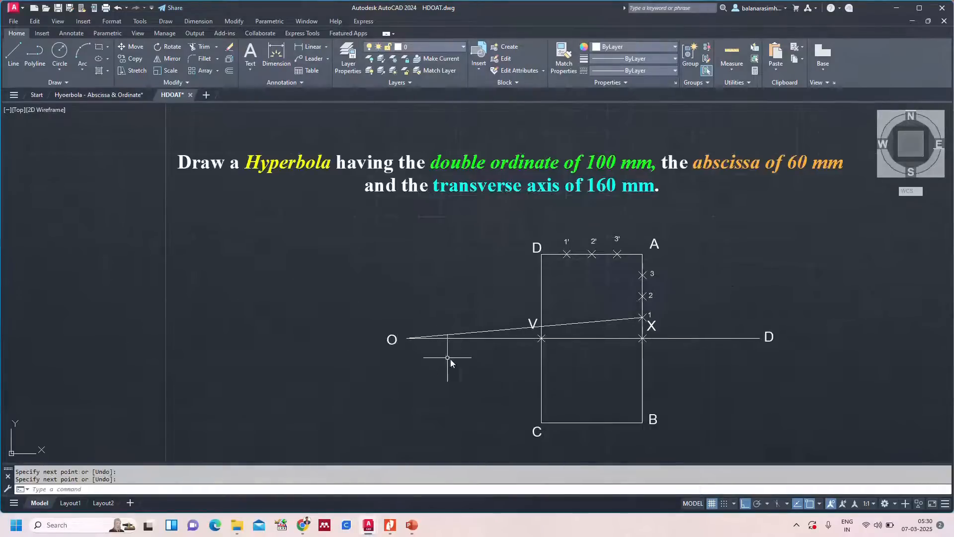
Draw a line from division 2 on XA to the centre O.
text(l)
key(Return)
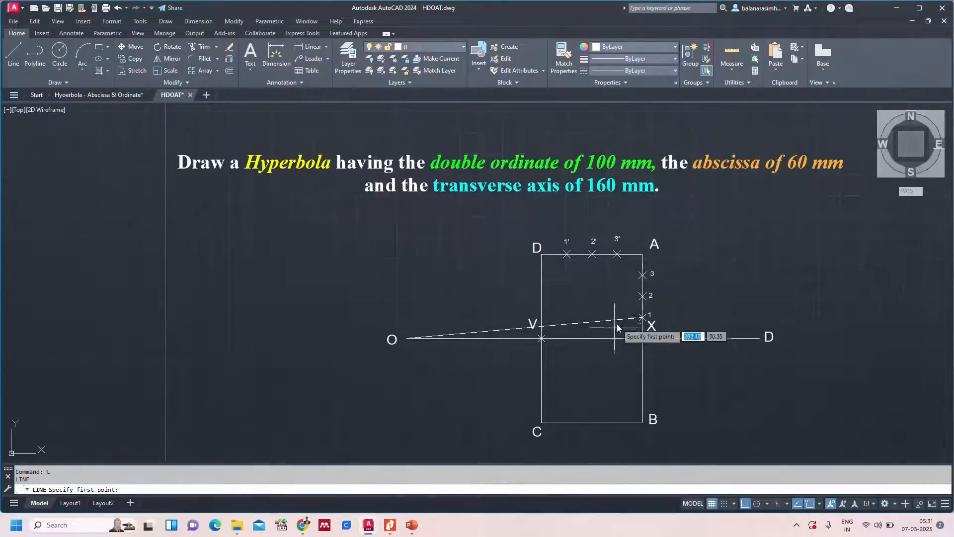
scroll(641, 298, up, 5)
click(646, 311)
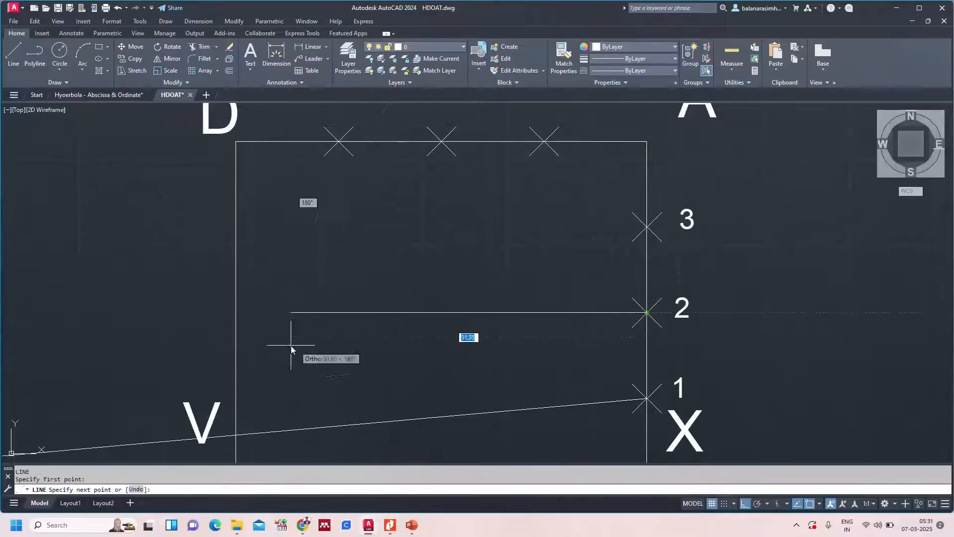
scroll(288, 345, down, 5)
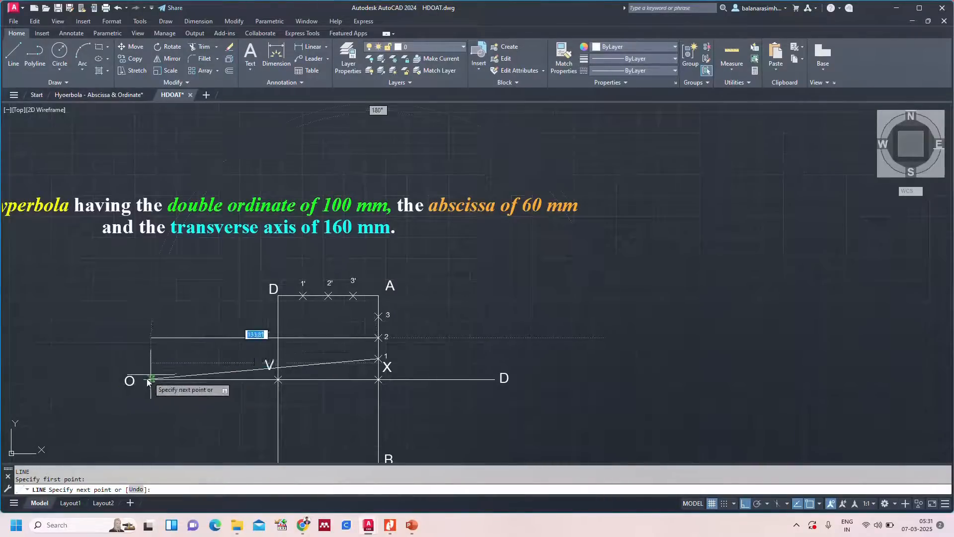
click(144, 380)
key(Return)
Draw a line from division 3 on XA to the centre O.
key(Return)
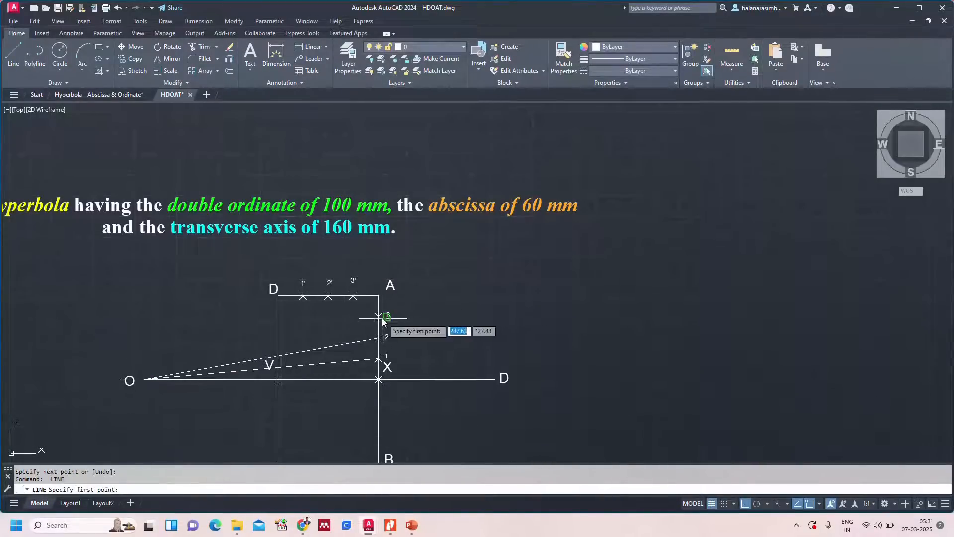
click(378, 318)
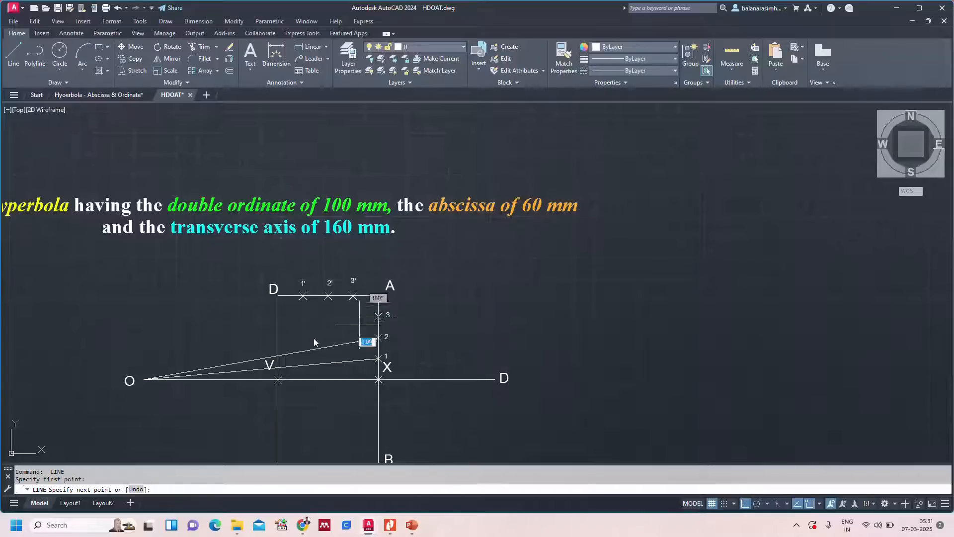
click(144, 380)
key(Return)
middle_drag(492, 341, 544, 300)
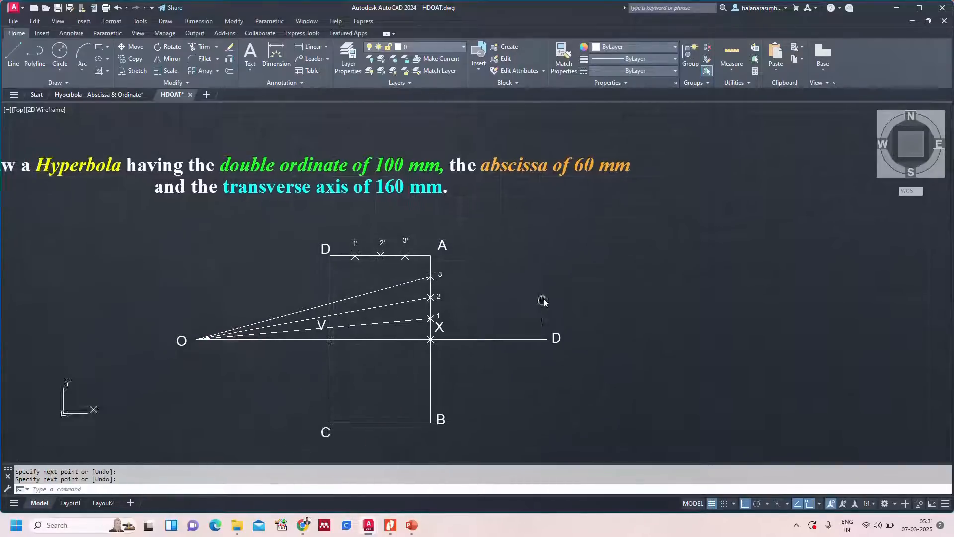
Check the next written construction step and draw a line from division 1' on DA to the vertex V.
click(126, 96)
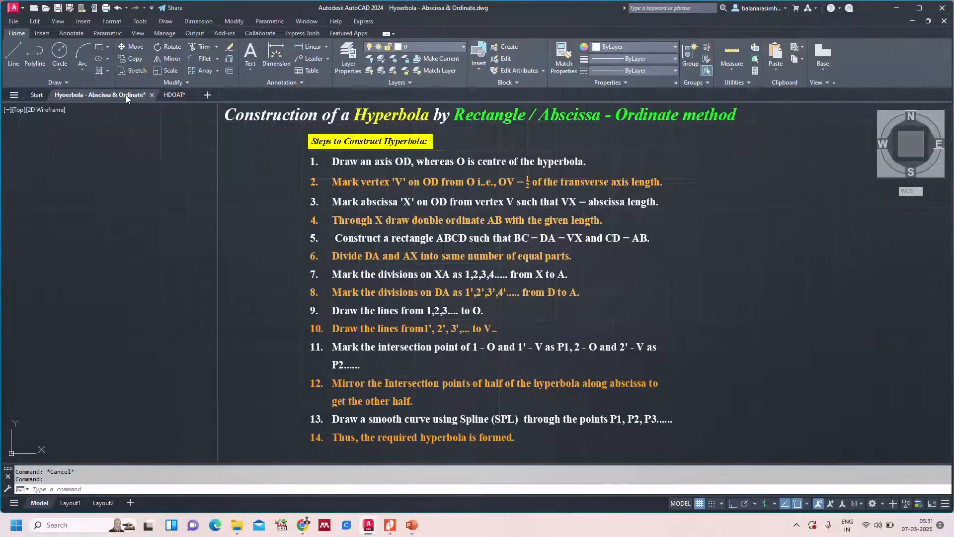
click(171, 95)
text(l)
key(Return)
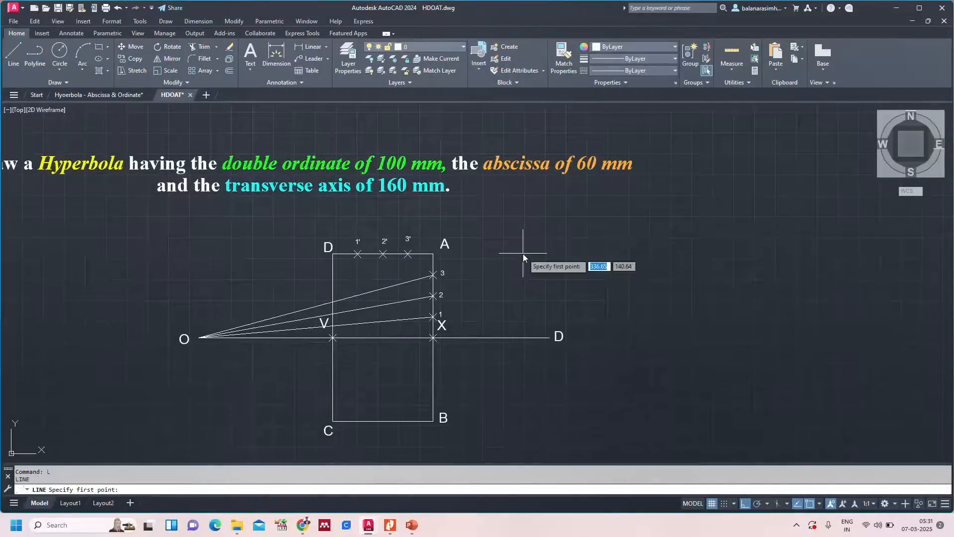
click(358, 254)
scroll(336, 311, up, 2)
scroll(334, 313, up, 2)
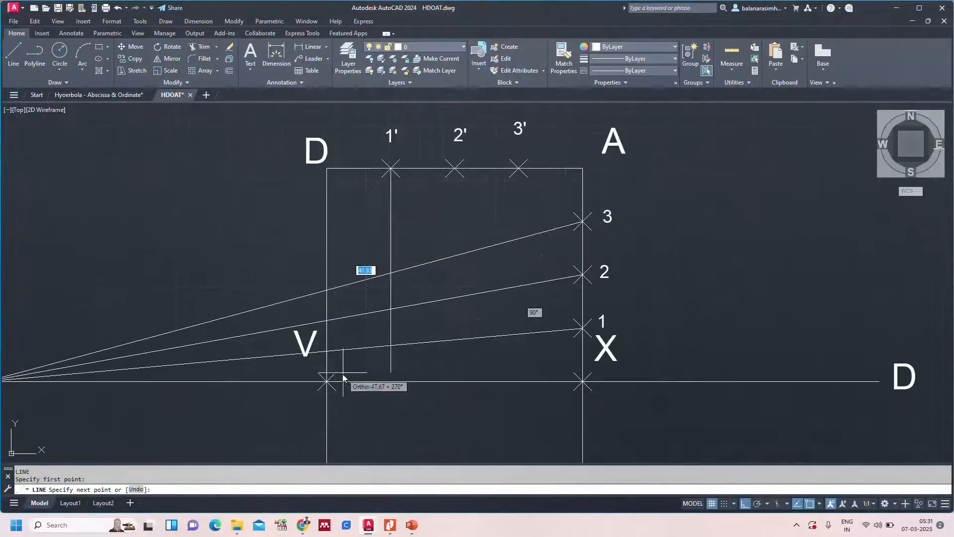
click(326, 382)
key(Return)
Draw lines from divisions 2' and 3' on DA to the vertex V.
key(Return)
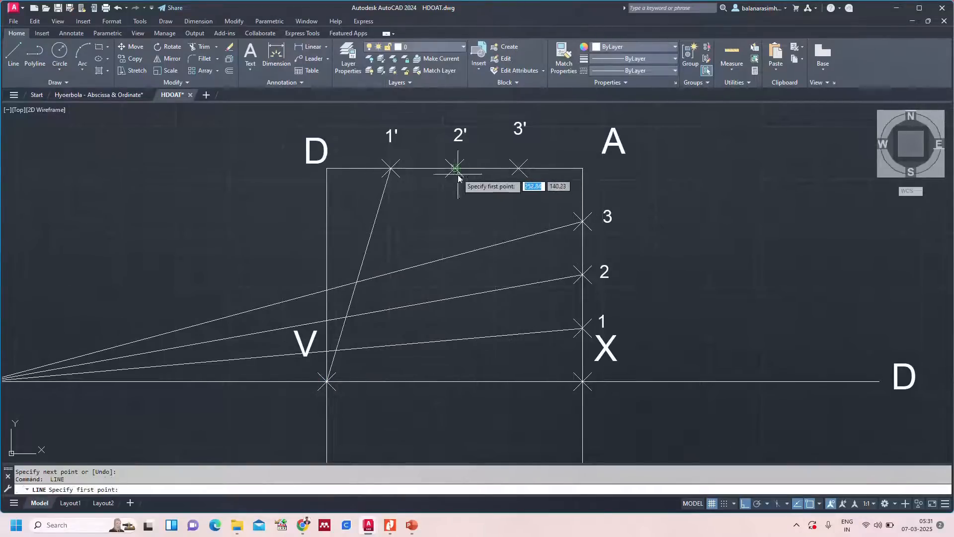
click(454, 169)
click(326, 383)
key(Return)
key(Return)
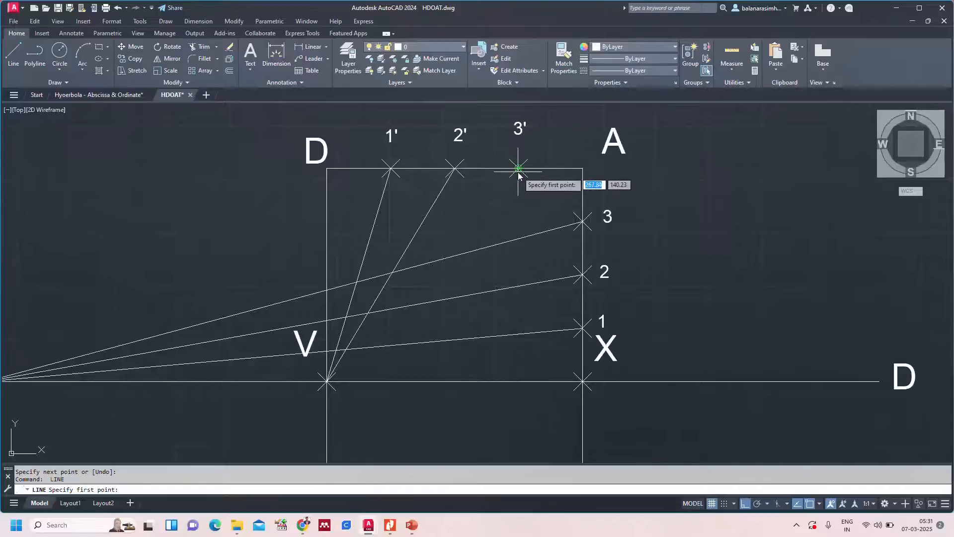
click(513, 168)
click(326, 382)
key(Return)
scroll(667, 288, down, 4)
Place a point where the line 1-O crosses the line 1'-V.
scroll(673, 291, up, 2)
scroll(672, 291, up, 2)
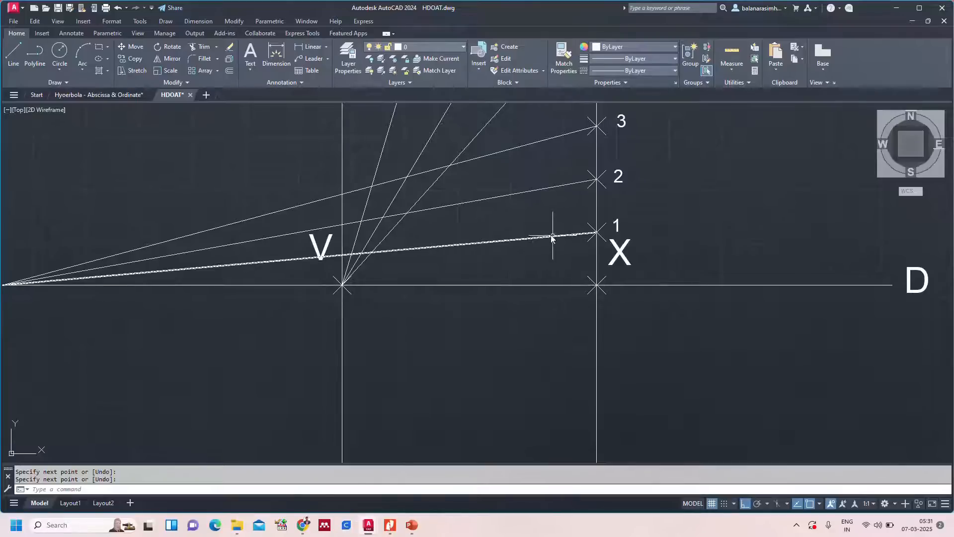
scroll(523, 211, down, 2)
click(568, 224)
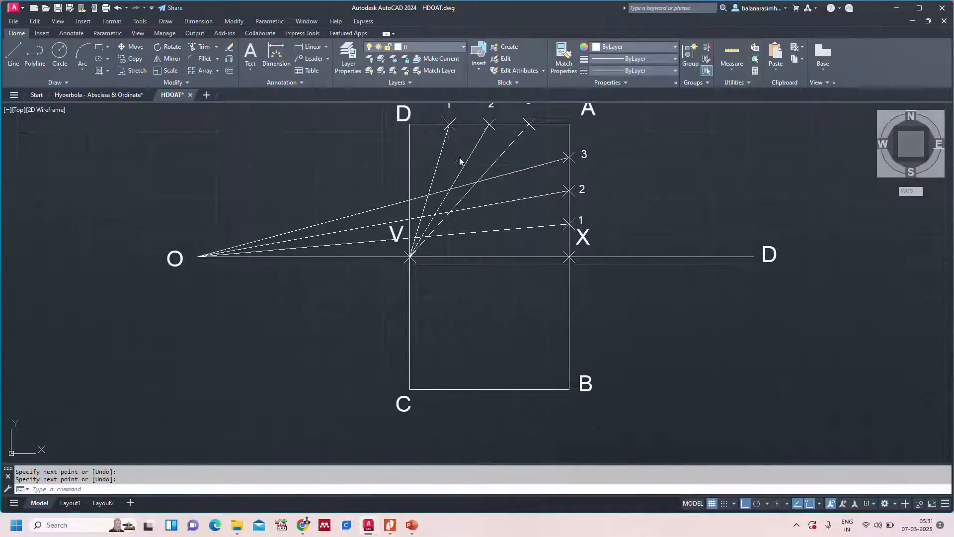
scroll(443, 249, up, 6)
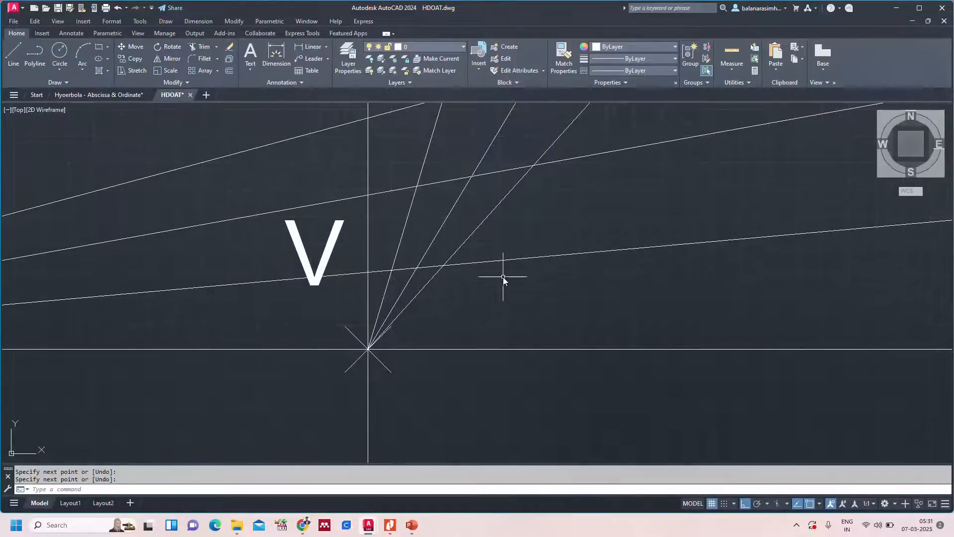
key(Return)
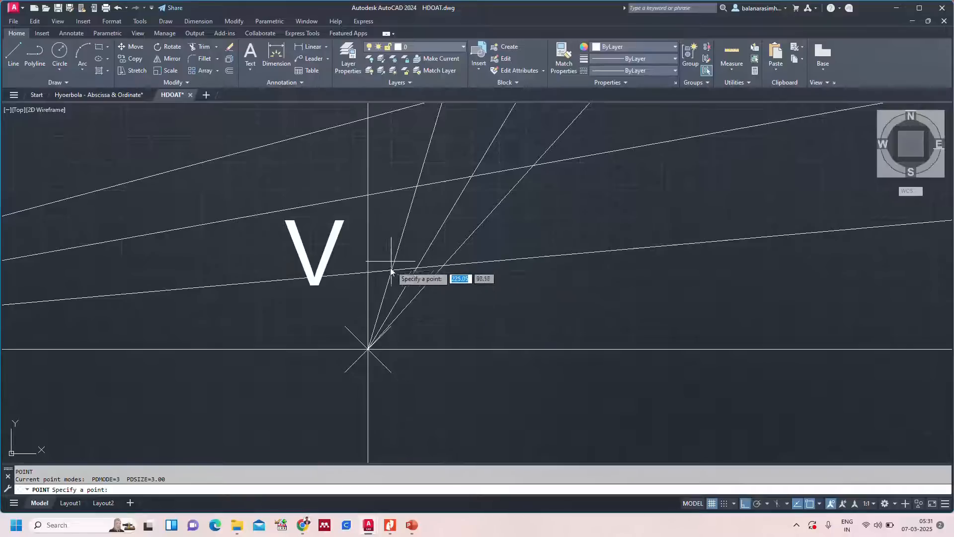
click(393, 271)
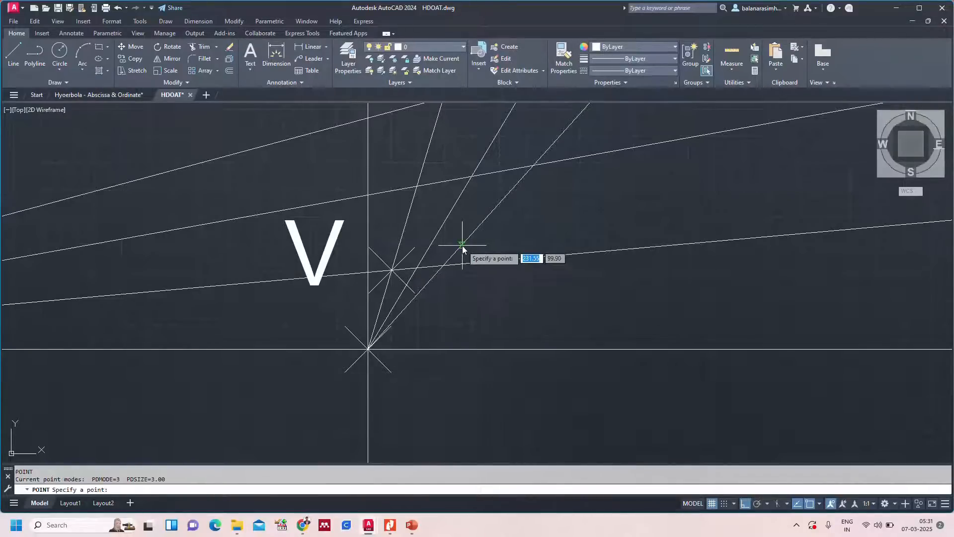
scroll(486, 220, down, 2)
key(Escape)
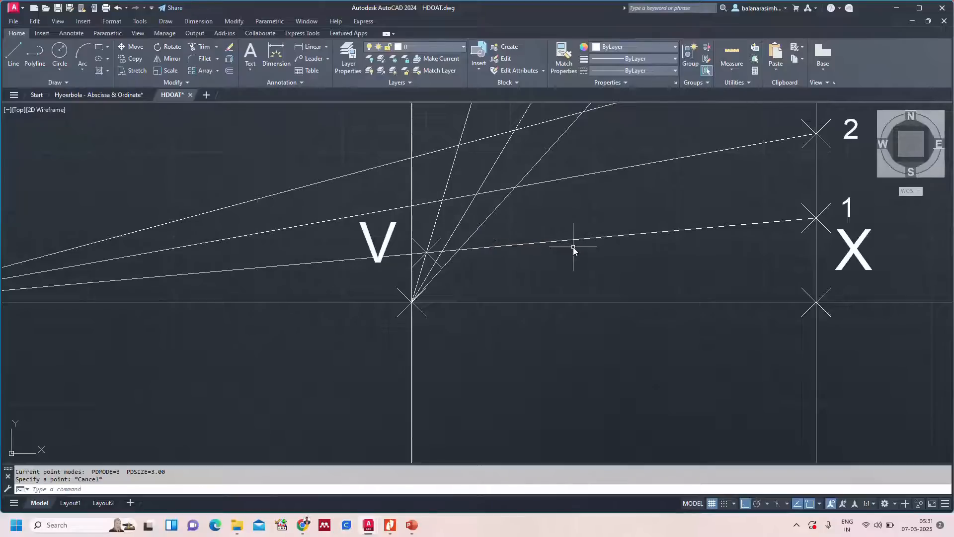
Set the point size to 2 units in the point style settings.
text(PTYPE)
key(Return)
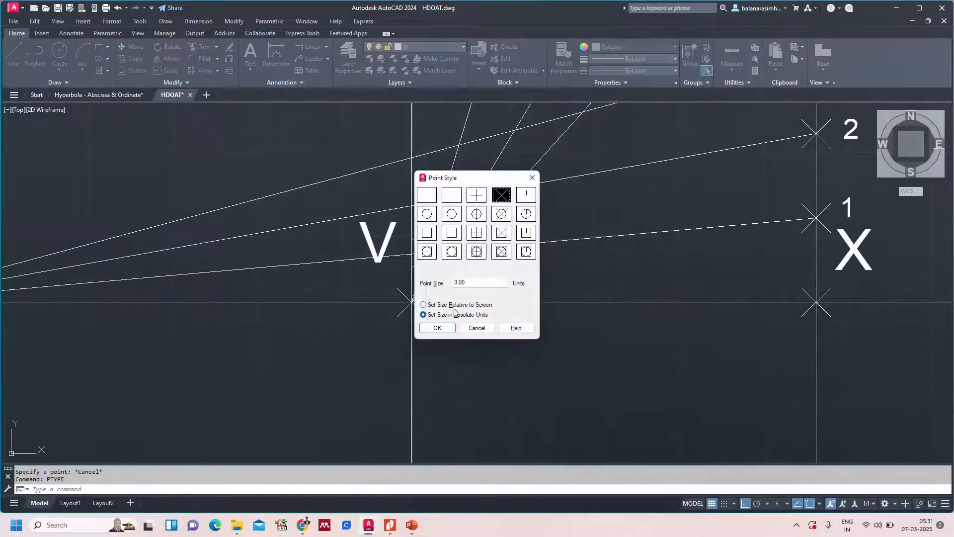
key(Delete)
text(2)
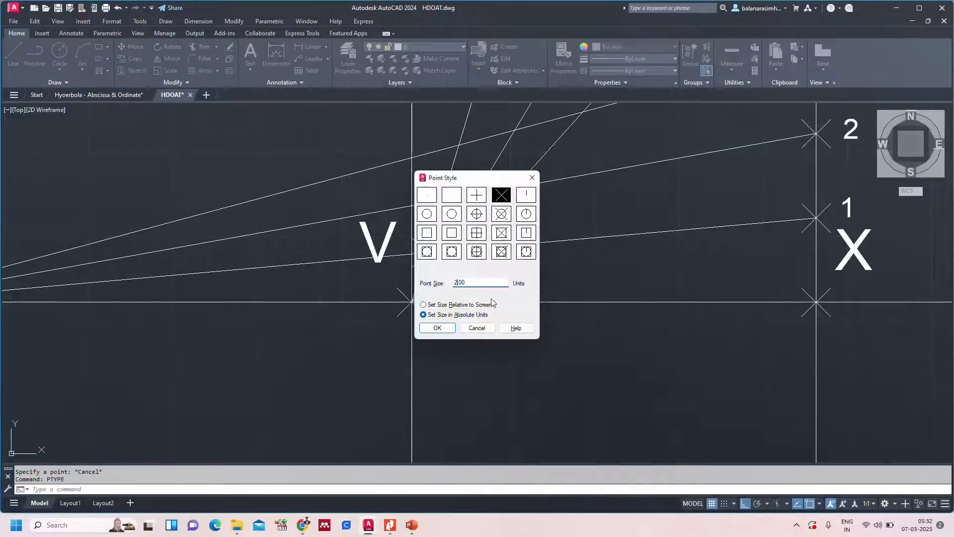
click(438, 327)
Place points where line 2-O crosses line 2'-V and where line 3-O crosses line 3'-V.
text(po)
key(Return)
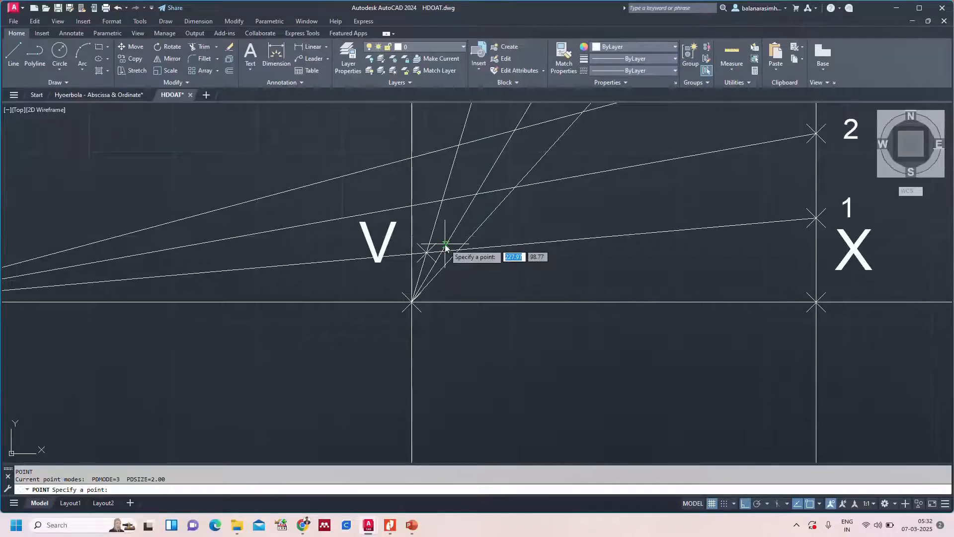
click(476, 194)
scroll(537, 217, down, 2)
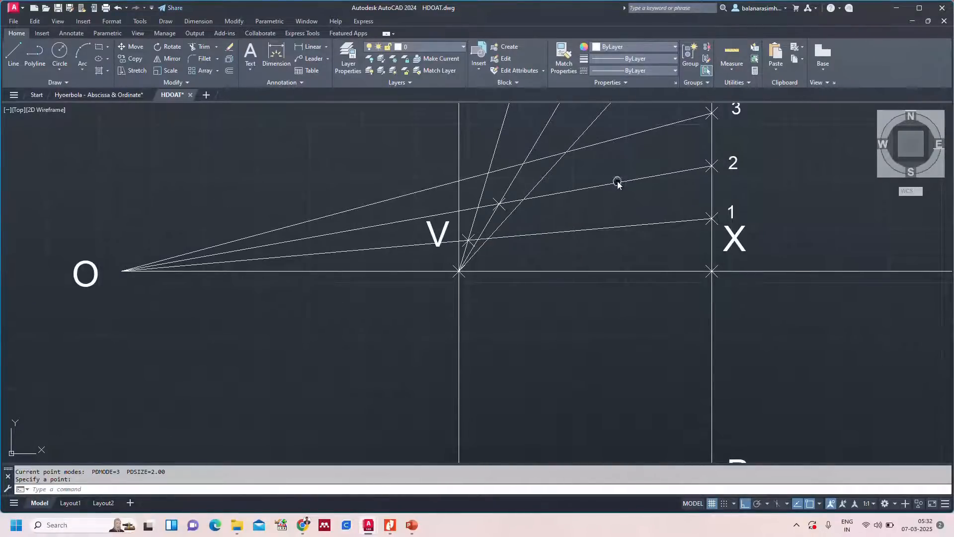
middle_drag(618, 183, 583, 298)
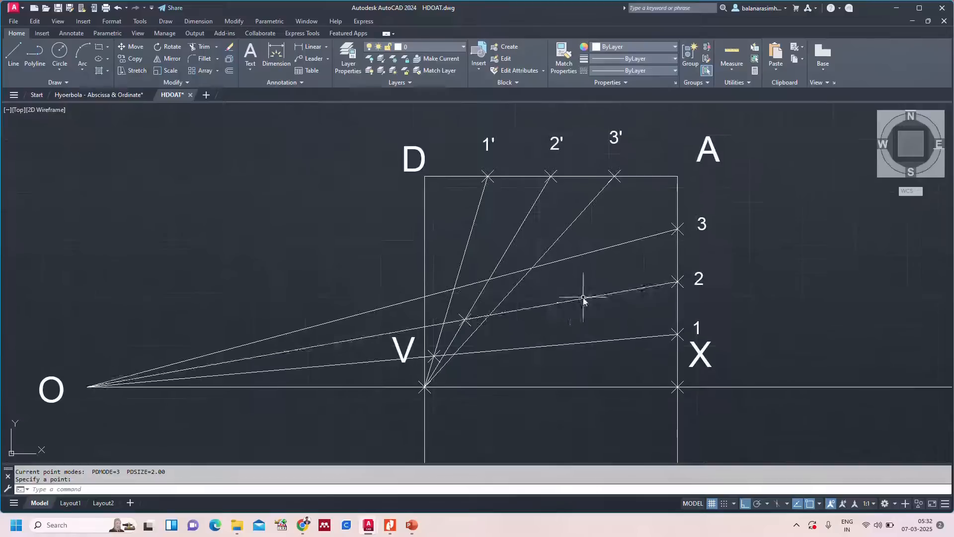
click(532, 268)
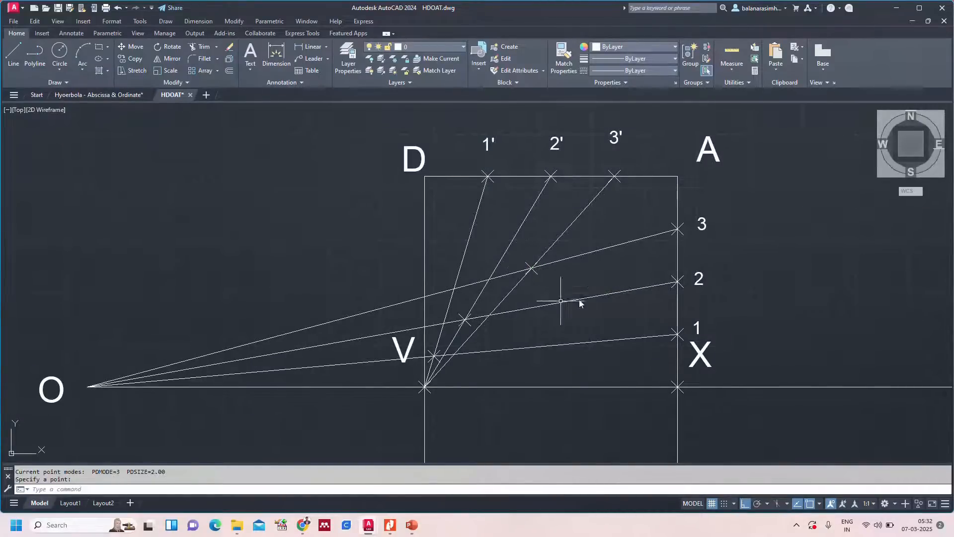
key(Escape)
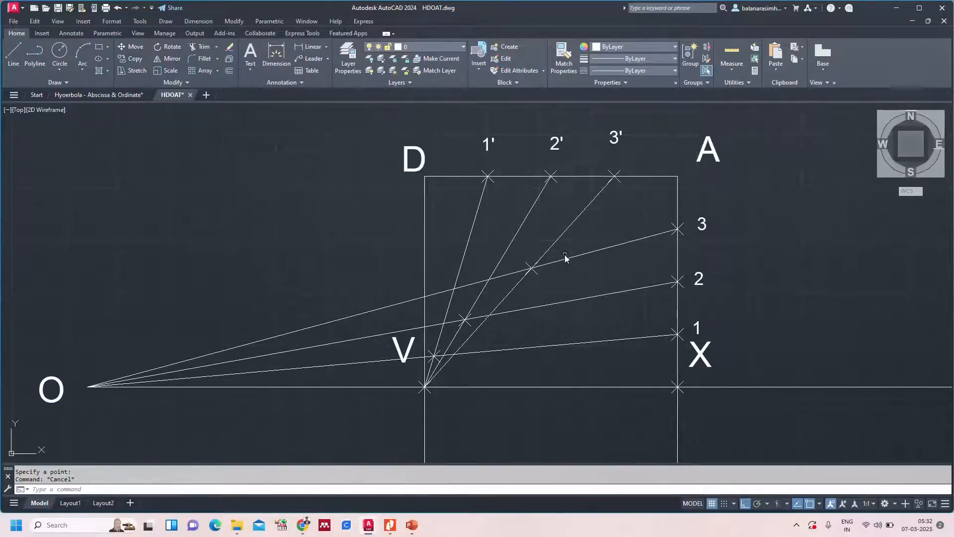
Trim the lines from 1', 2' and 3' so each runs only from V to its marked intersection point.
text(tr)
key(Return)
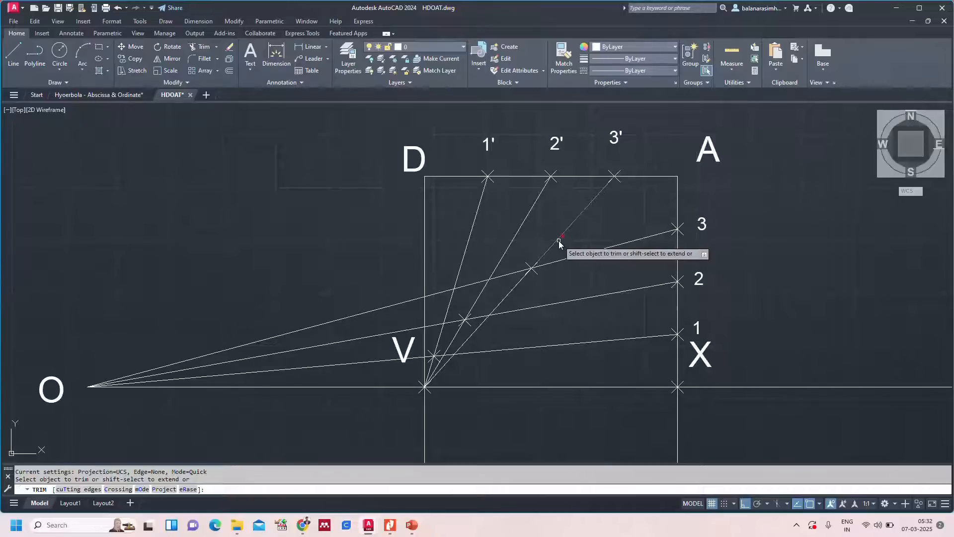
click(559, 240)
click(516, 239)
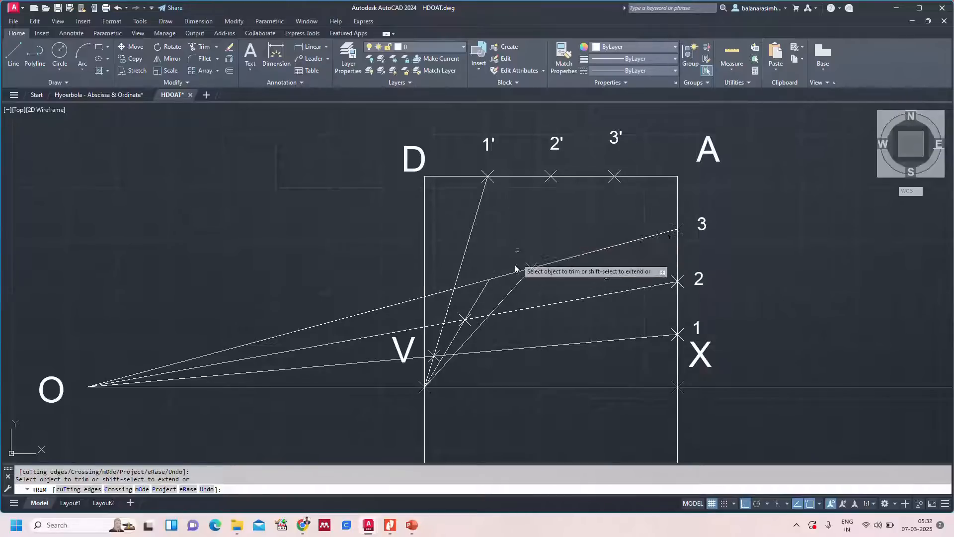
click(482, 292)
click(472, 232)
click(448, 305)
click(442, 341)
key(Escape)
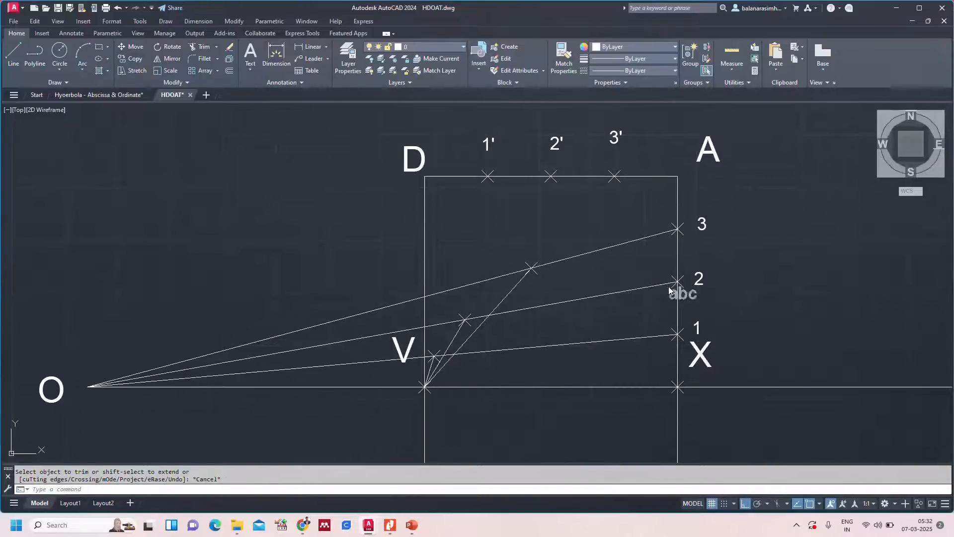
Create a multiline text label P1' with the 1 as a subscript in the empty area left of the rectangle.
click(263, 217)
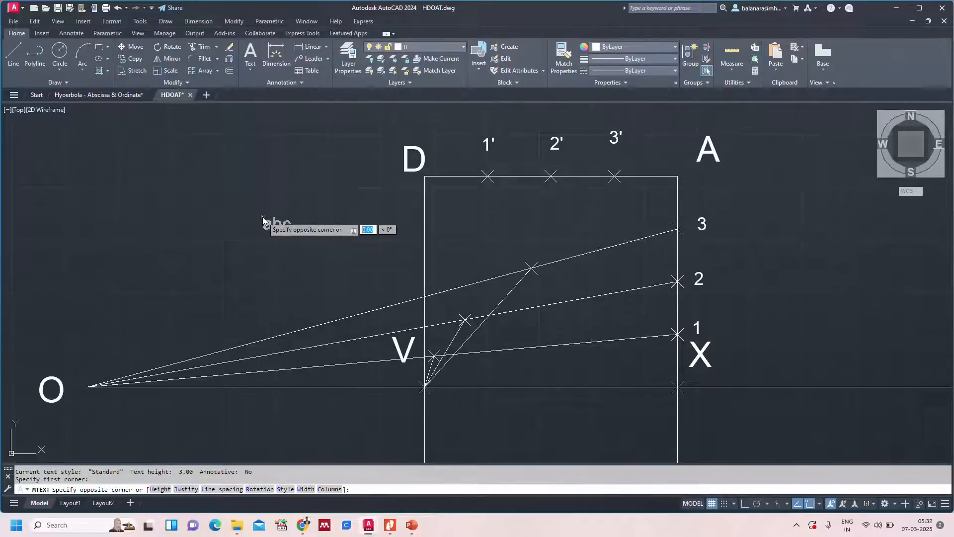
click(292, 246)
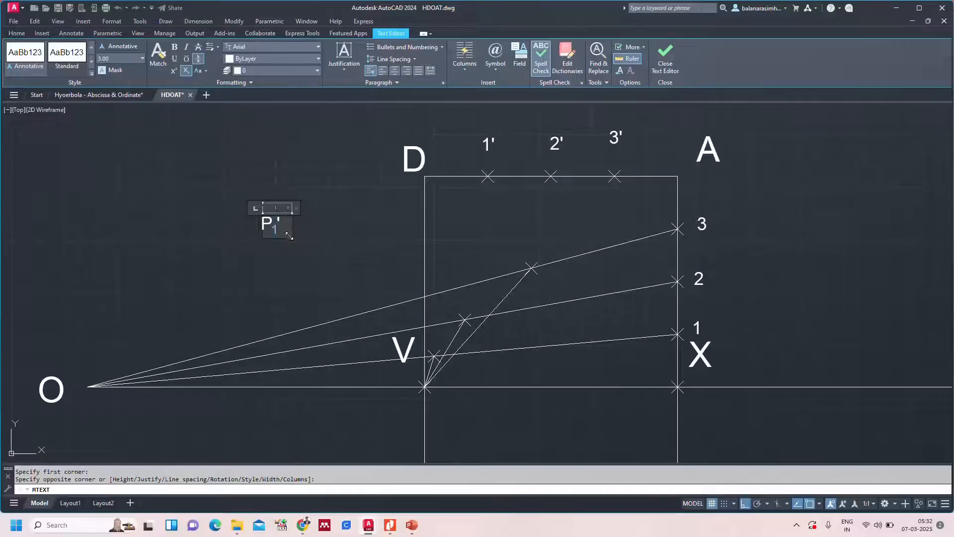
double_click(276, 226)
click(345, 233)
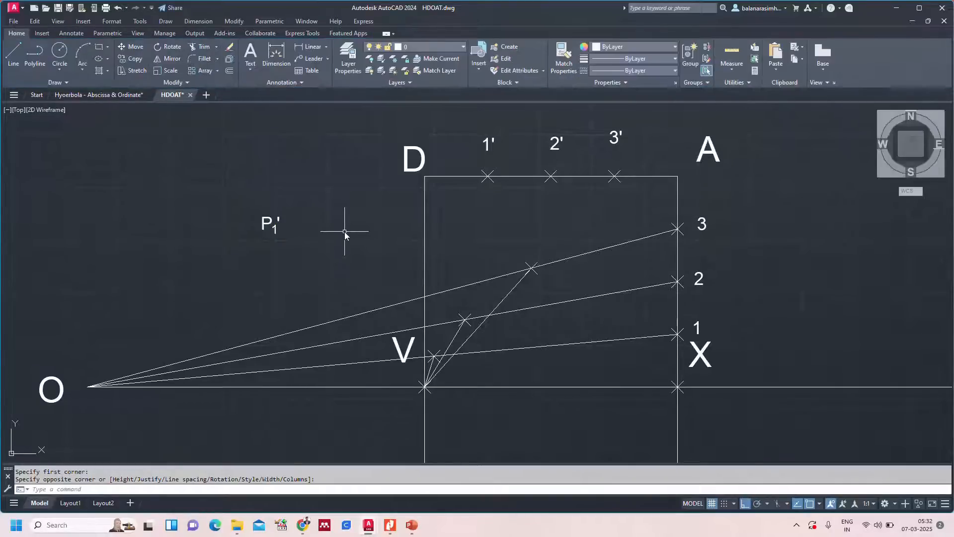
Turn Ortho off and copy the P1' label to just above the marked intersection of lines 1-O and 1'-V.
text(z)
key(Return)
text(a)
key(Return)
scroll(459, 250, up, 2)
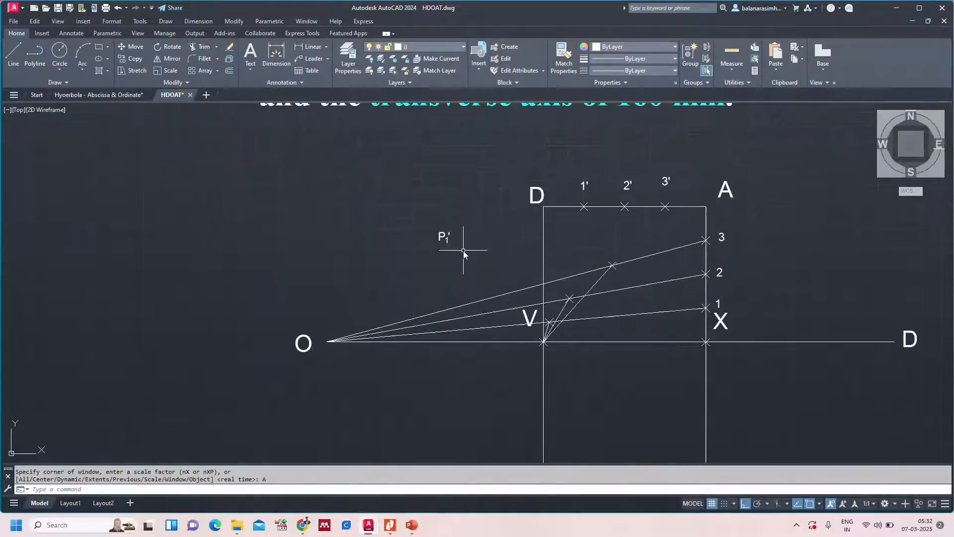
click(446, 238)
text(co)
key(Return)
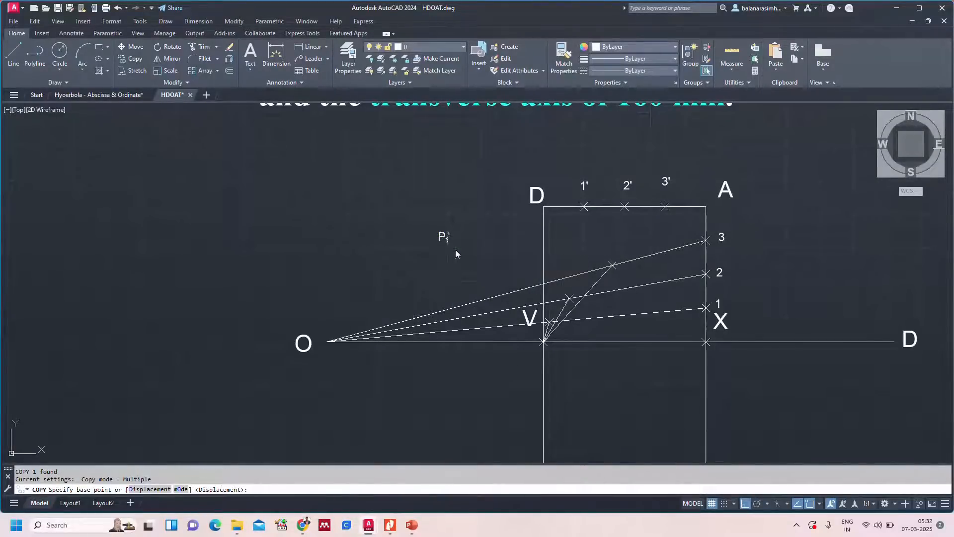
click(455, 249)
scroll(552, 328, up, 2)
click(745, 504)
scroll(598, 364, up, 2)
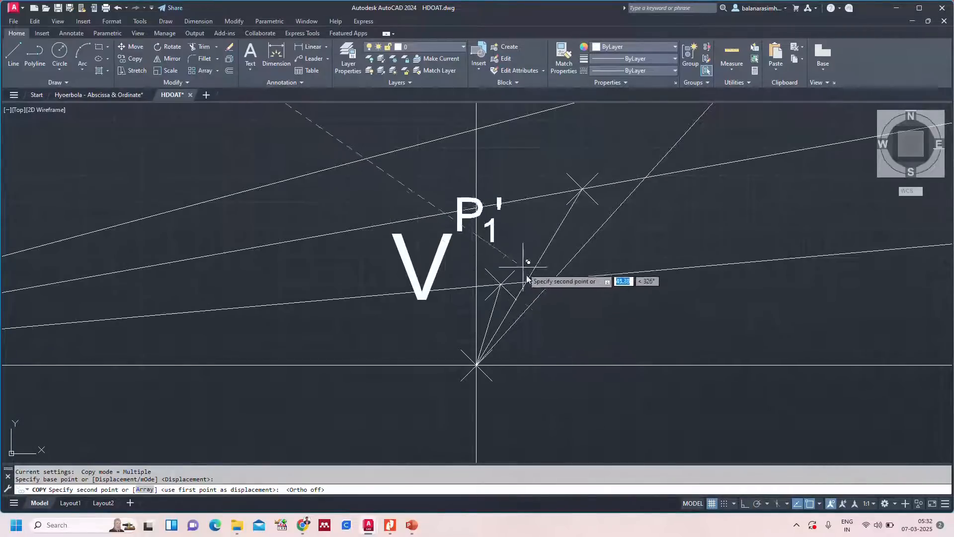
click(544, 288)
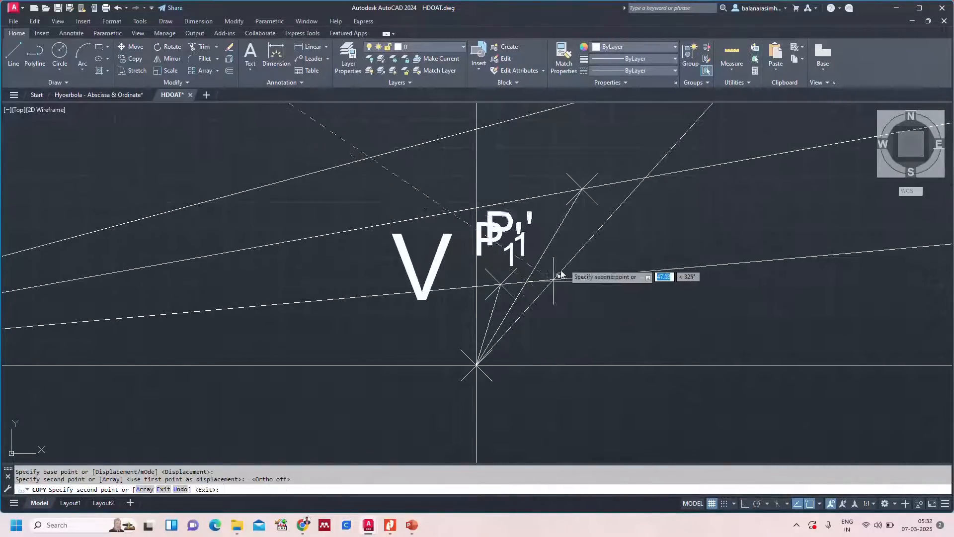
Place two more copies of the label above the marked intersection points on lines 2-O and 3-O.
click(638, 188)
scroll(693, 251, down, 4)
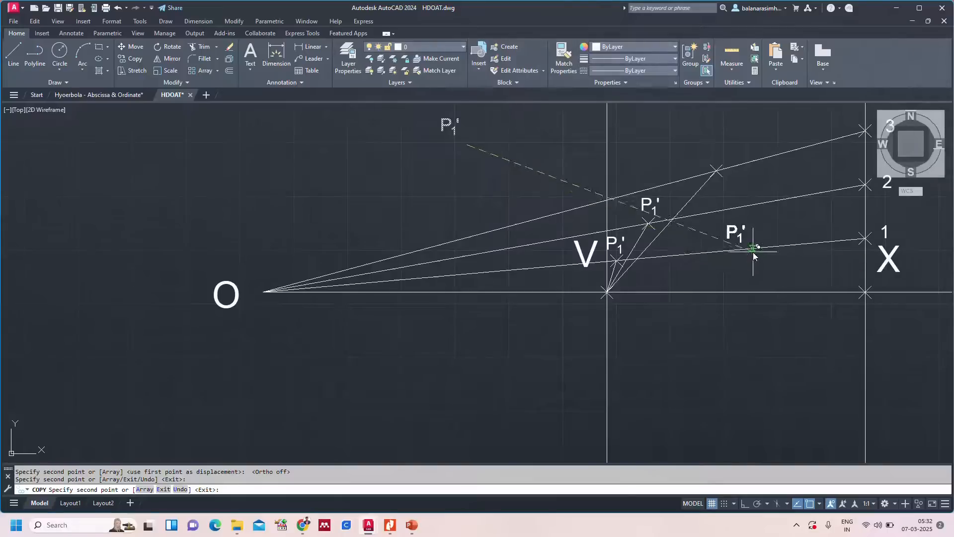
scroll(753, 252, up, 2)
click(667, 160)
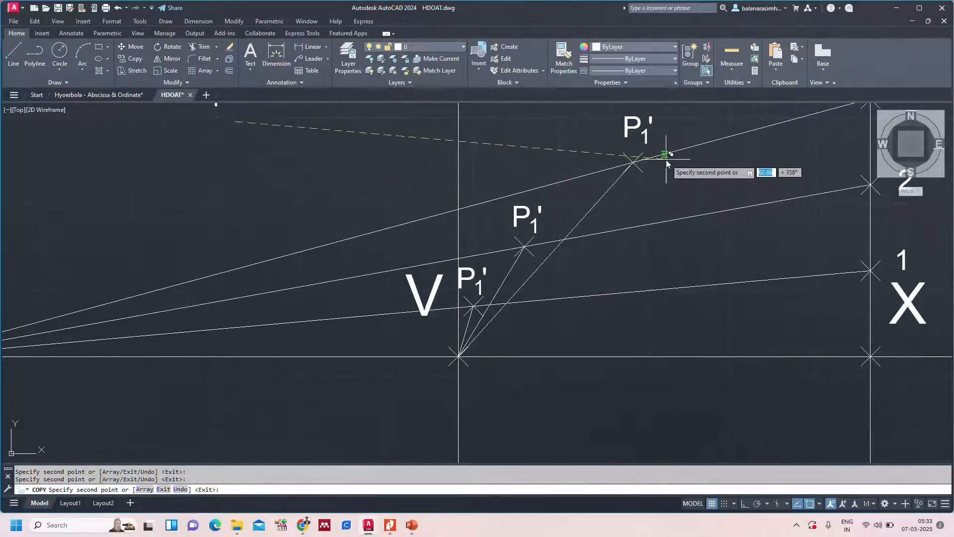
key(Escape)
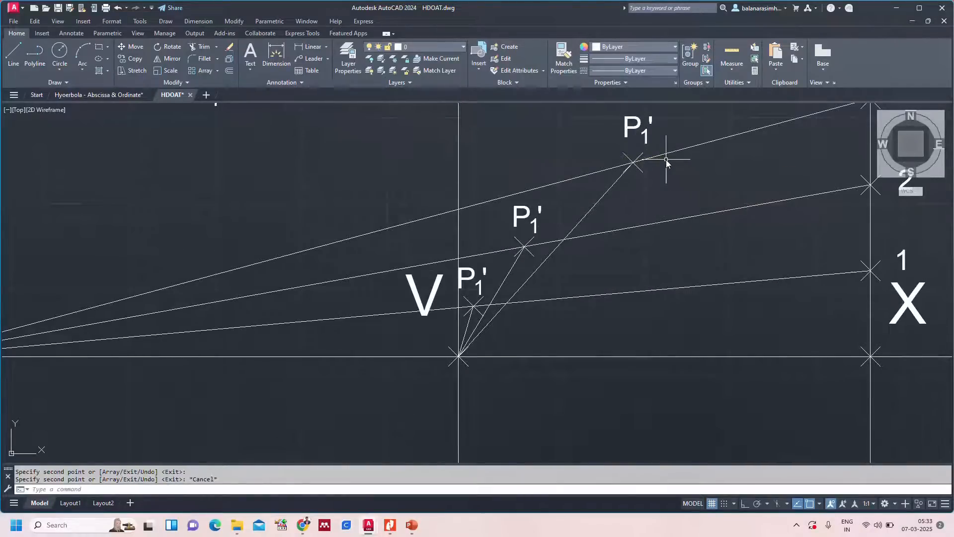
Change the label at the intersection on line 2-O to P2' with the 2 as a subscript.
double_click(534, 228)
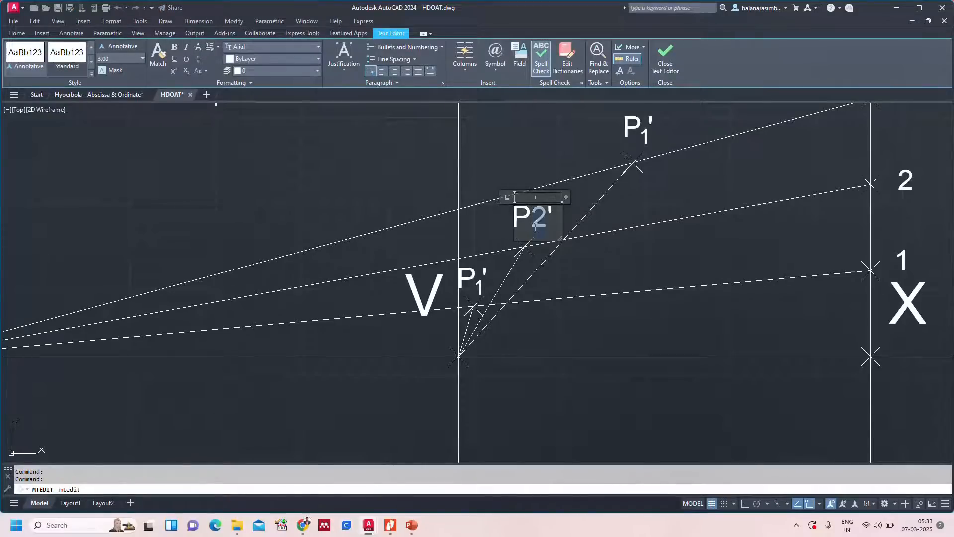
click(187, 72)
click(316, 183)
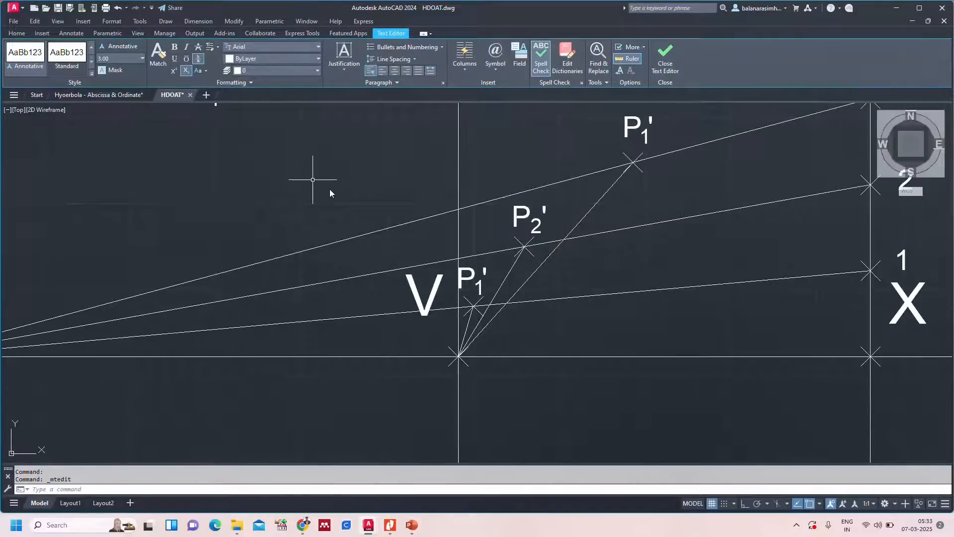
Change the label at the intersection on line 3-O to P3' with the 3 as a subscript.
double_click(646, 136)
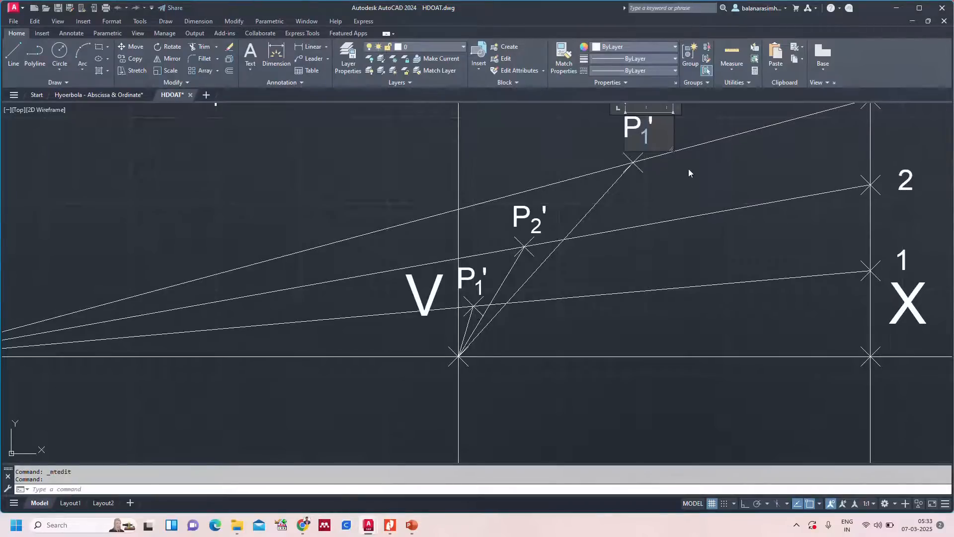
key(BackSpace)
text(3)
key(shift+Left)
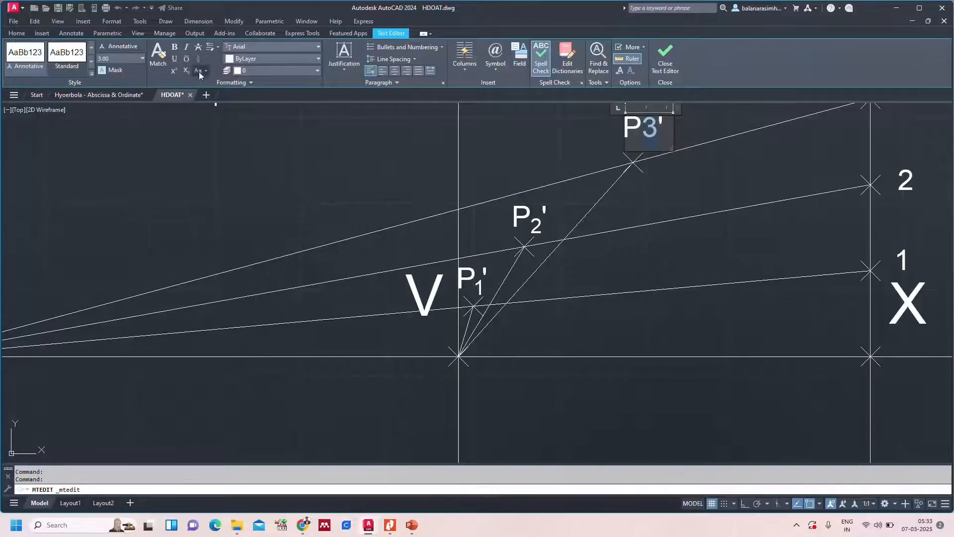
click(186, 69)
click(329, 190)
Fit all of HDOAT in view, consult the Hyoerbola - Abscissa & Ordinate drawing, and return to HDOAT.
text(z)
key(Return)
text(a)
key(Return)
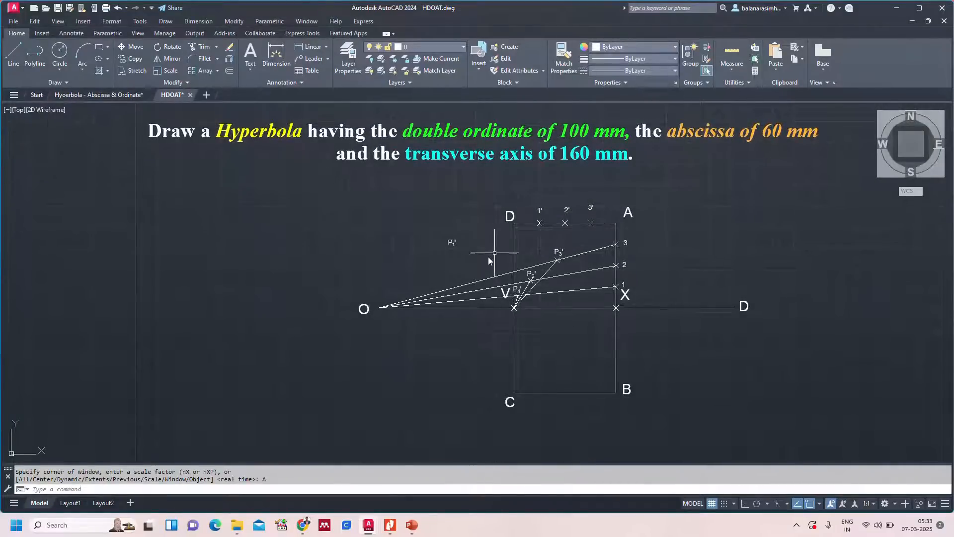
click(101, 92)
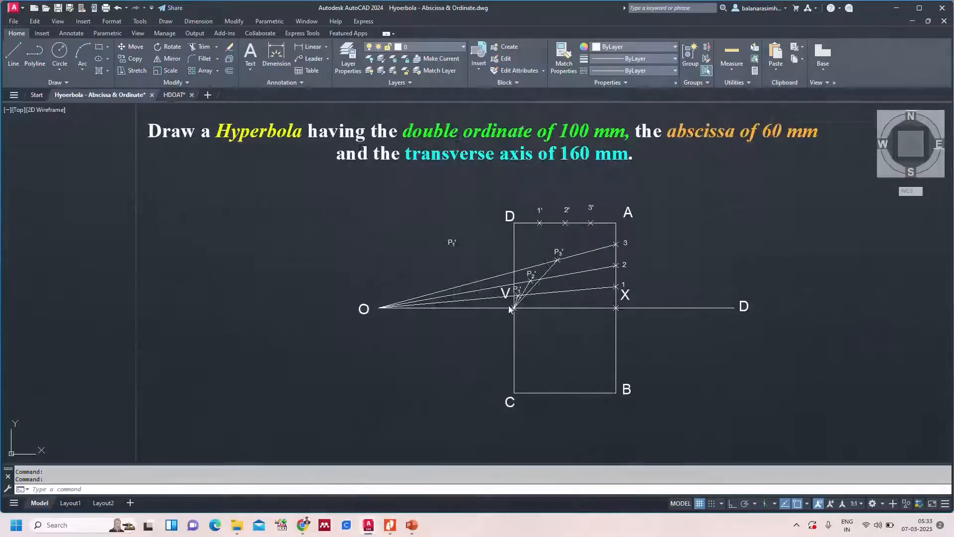
key(ctrl+Tab)
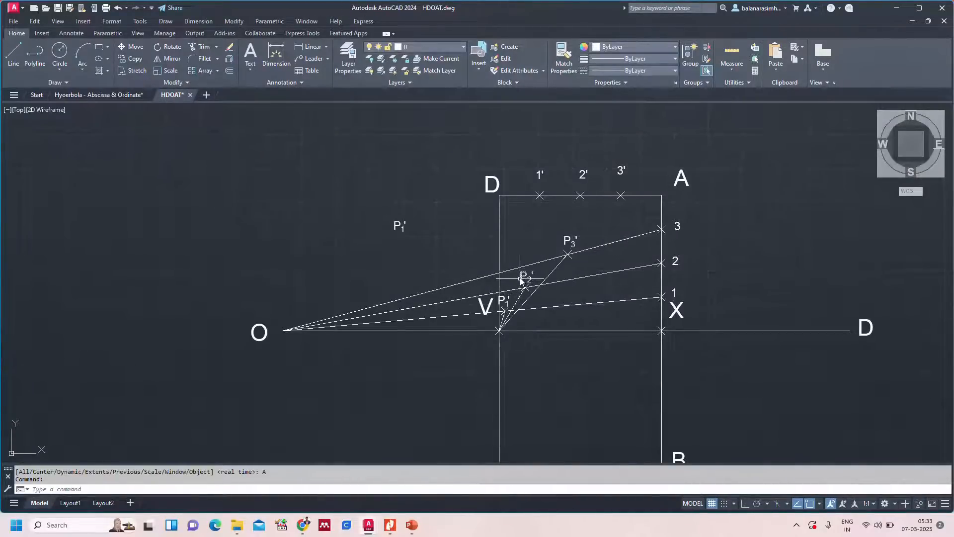
Mirror the three intersection points and their P1', P2' and P3' labels about axis line V-X, keeping the originals.
scroll(529, 354, up, 4)
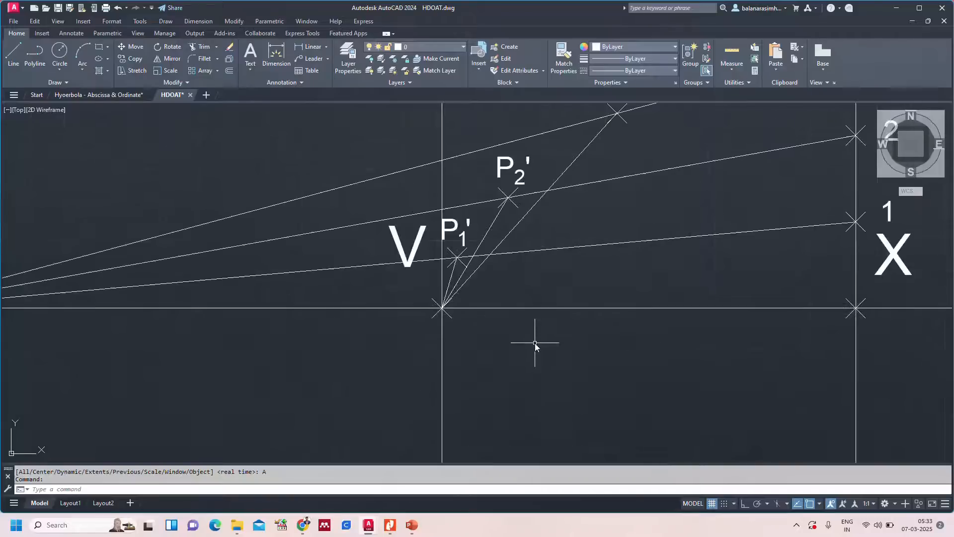
click(466, 251)
click(452, 222)
click(515, 194)
scroll(569, 156, down, 2)
middle_drag(598, 164, 577, 233)
click(578, 199)
click(580, 175)
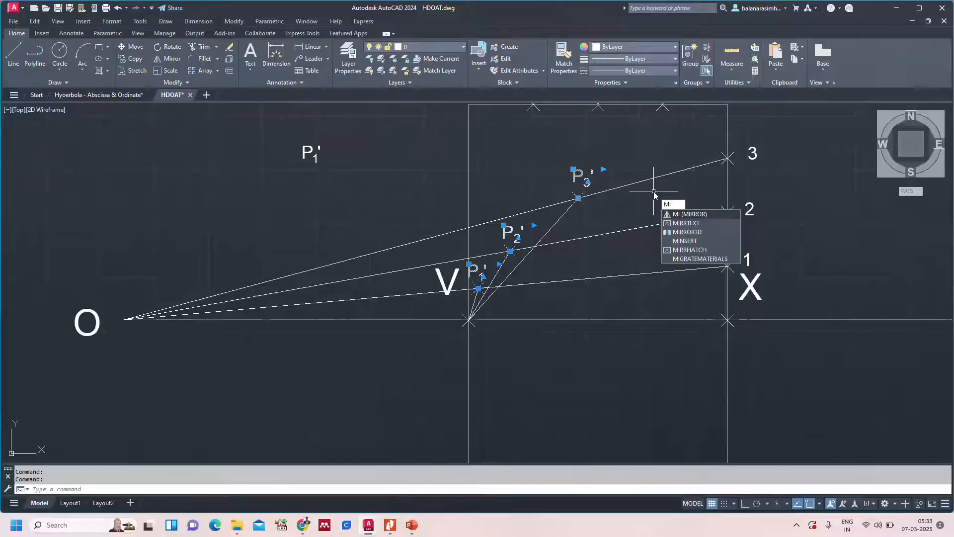
key(Return)
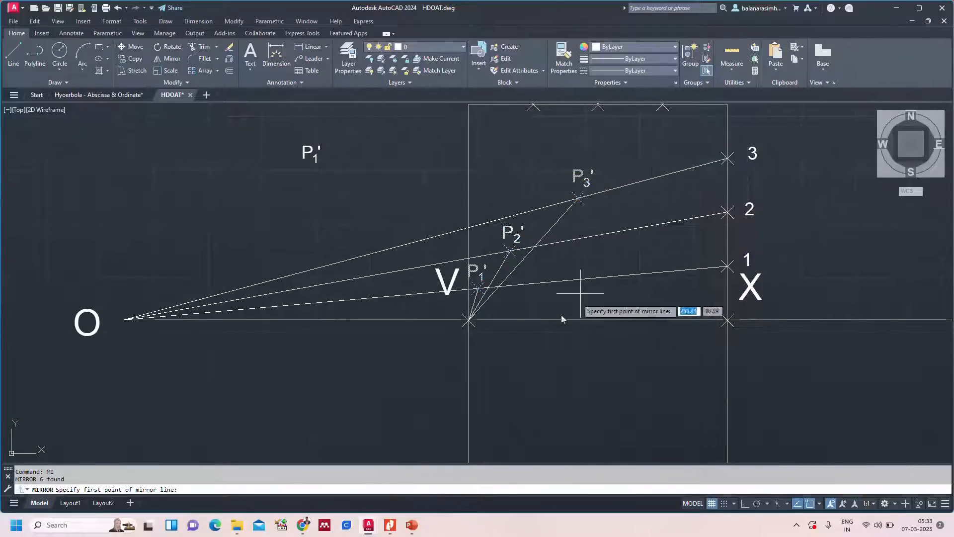
click(469, 320)
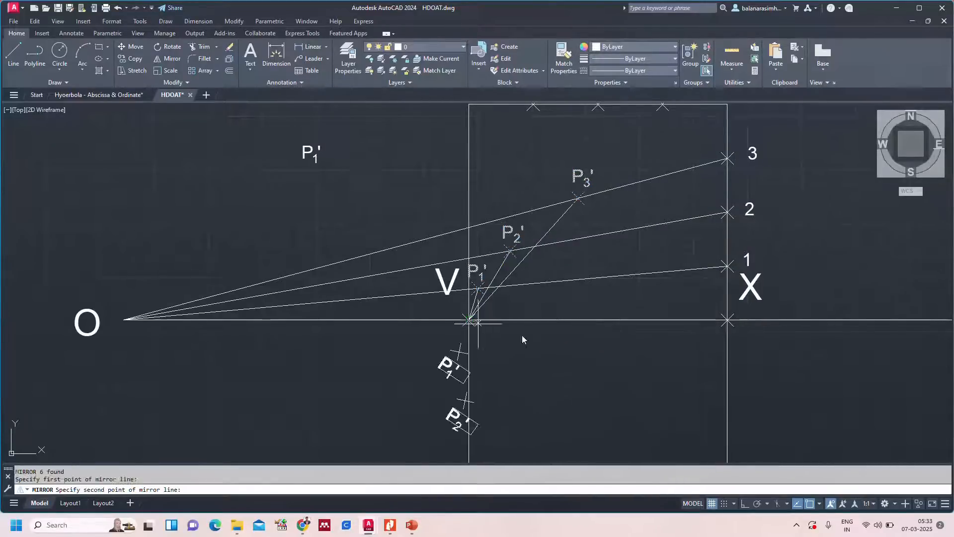
click(727, 323)
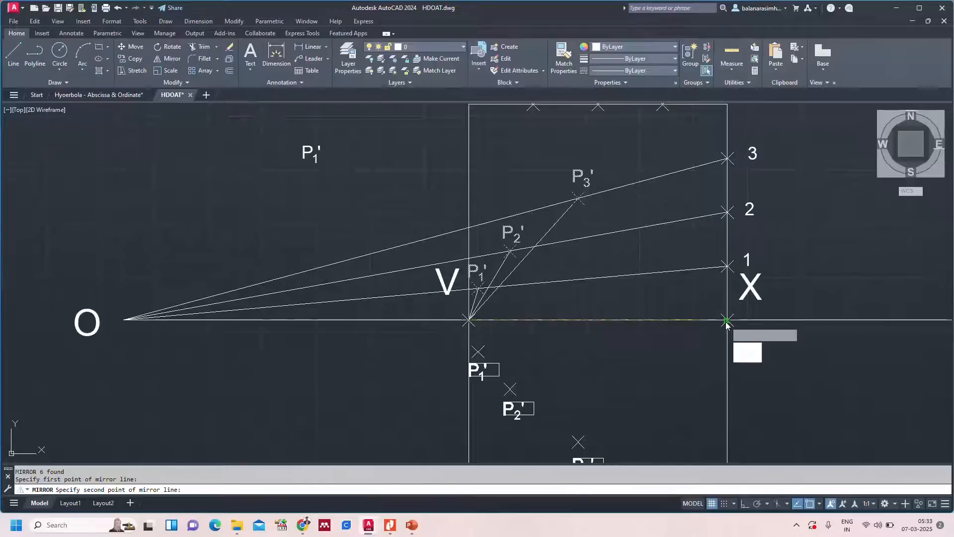
key(Return)
key(Escape)
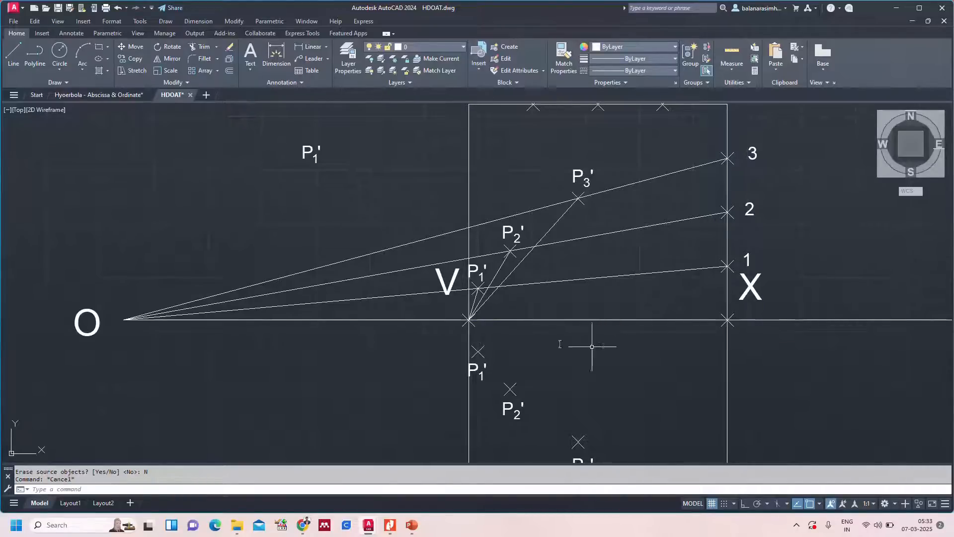
Remove the prime mark from the three mirrored labels below the axis so they read P1, P2 and P3.
click(481, 374)
double_click(482, 374)
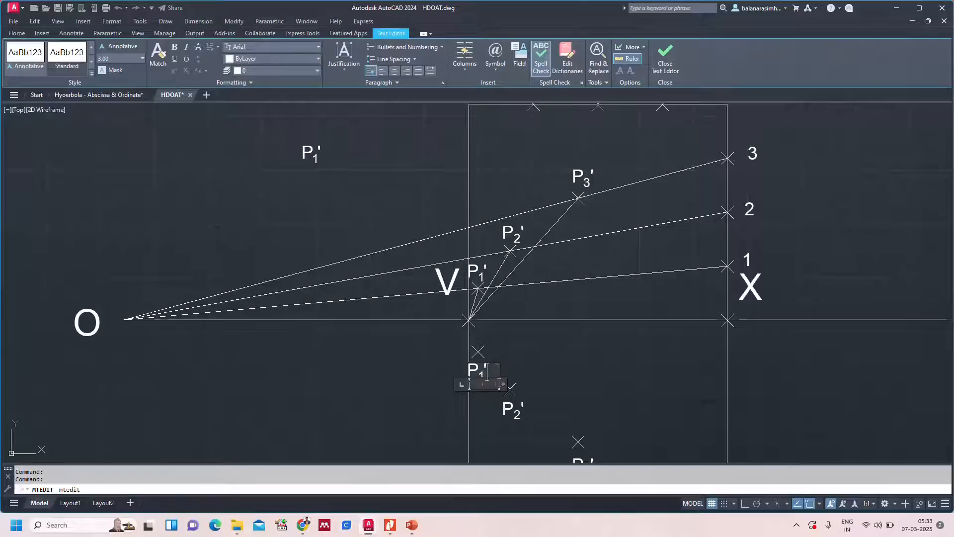
key(Escape)
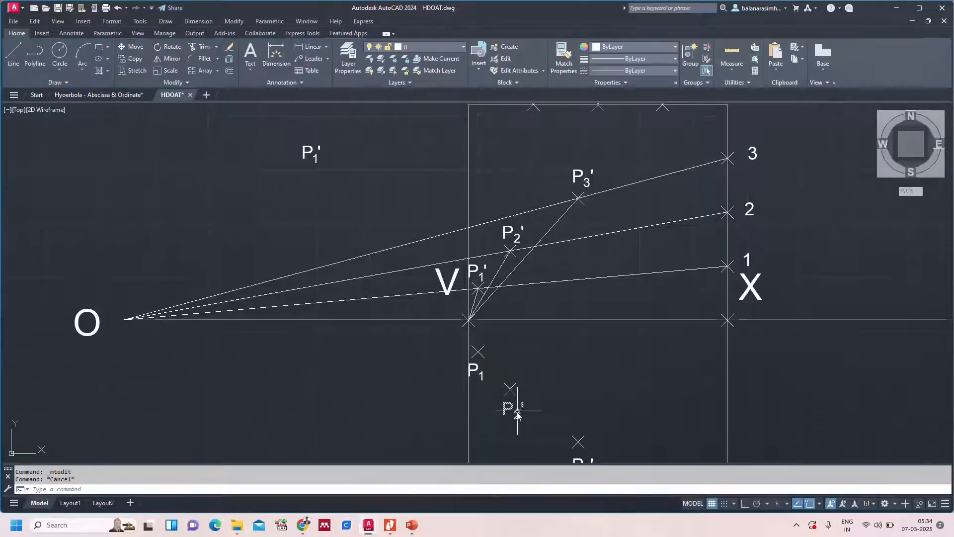
double_click(517, 422)
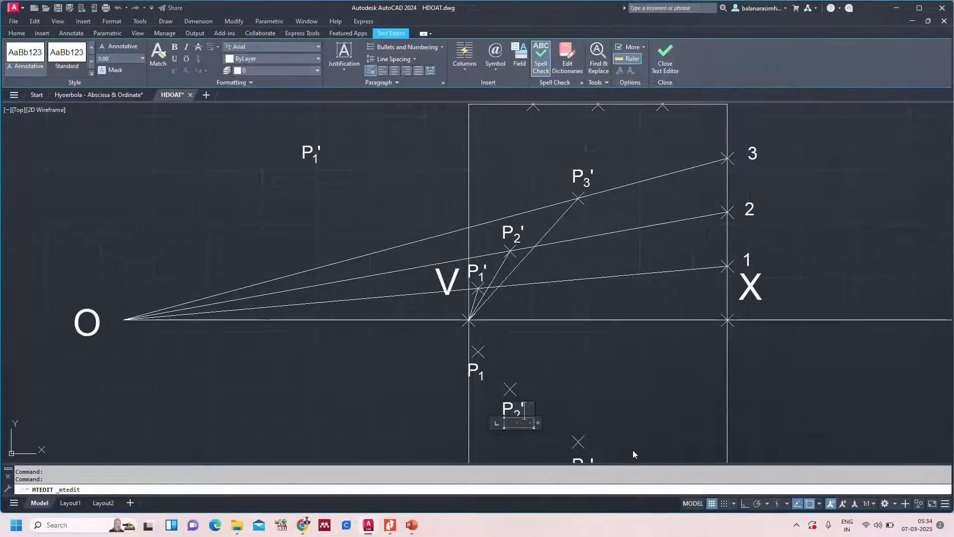
click(758, 405)
middle_drag(753, 399, 718, 300)
double_click(565, 367)
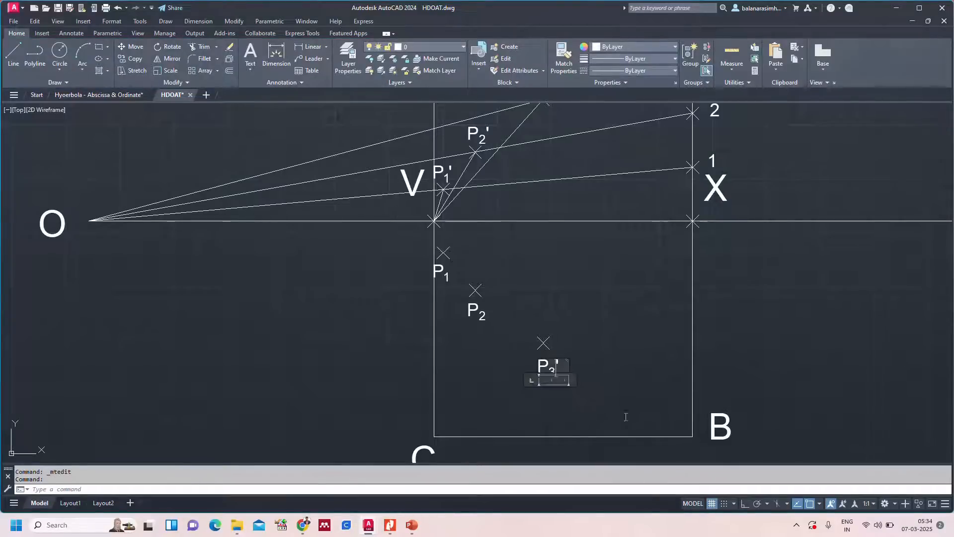
click(772, 337)
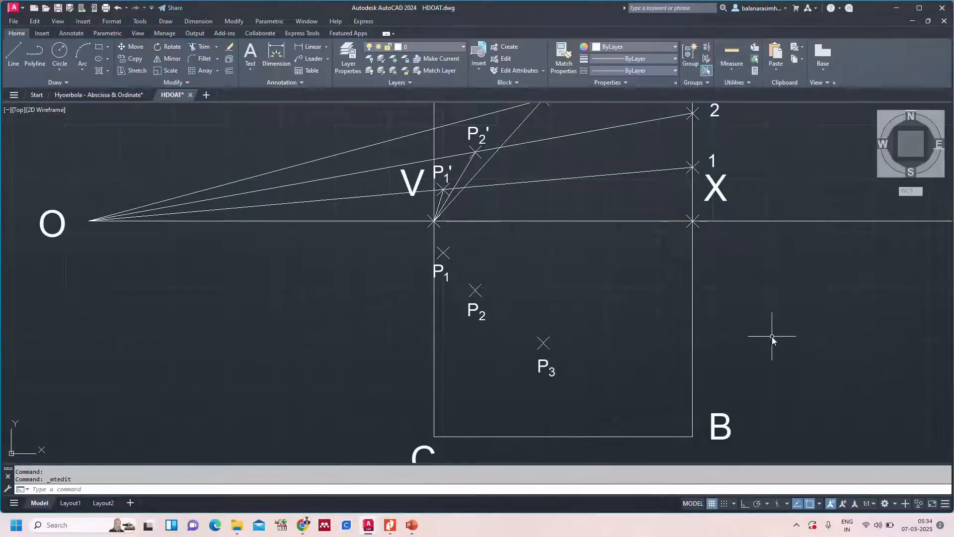
Fit the whole drawing in view and save it.
text(z)
key(Return)
text(a)
key(Return)
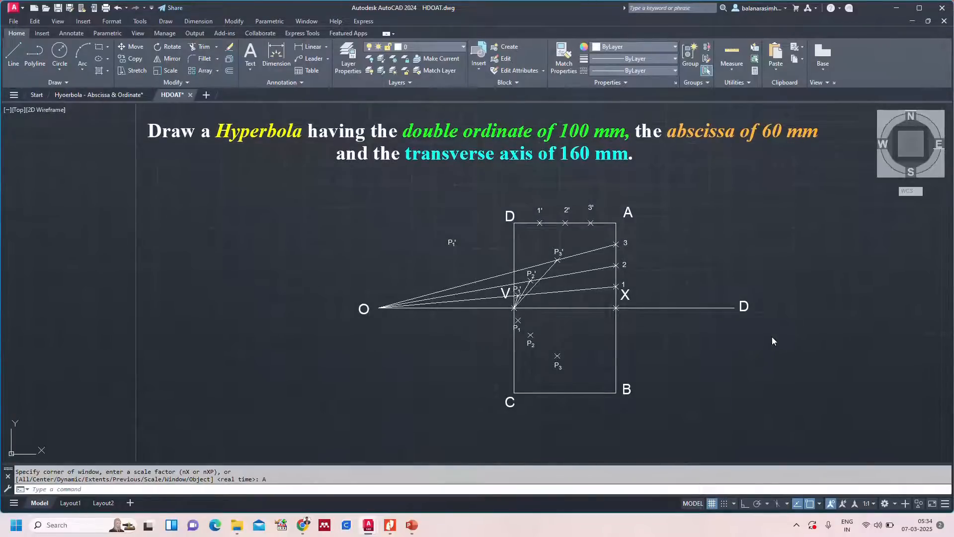
key(ctrl+s)
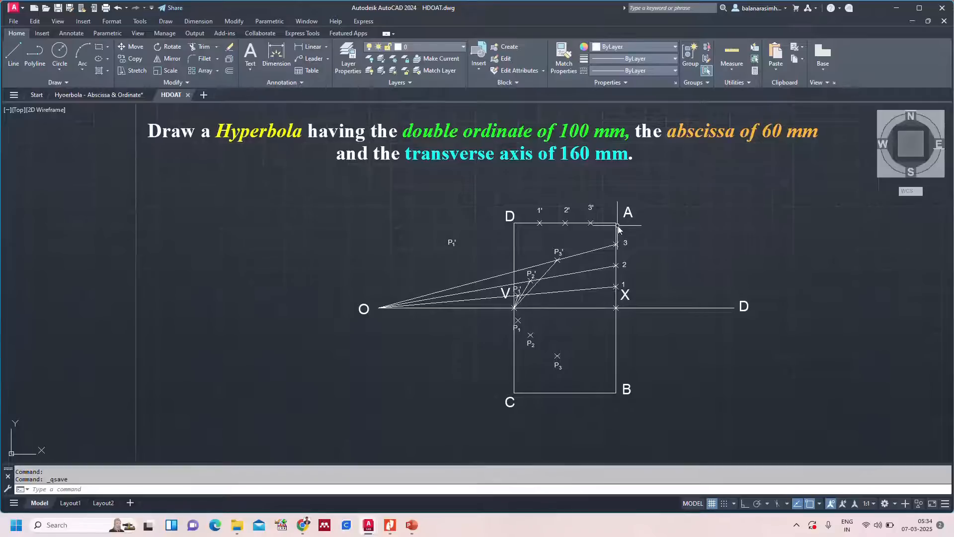
Review the written hyperbola construction steps in the Hyoerbola - Abscissa & Ordinate drawing, and return to the full view of HDOAT.
click(85, 97)
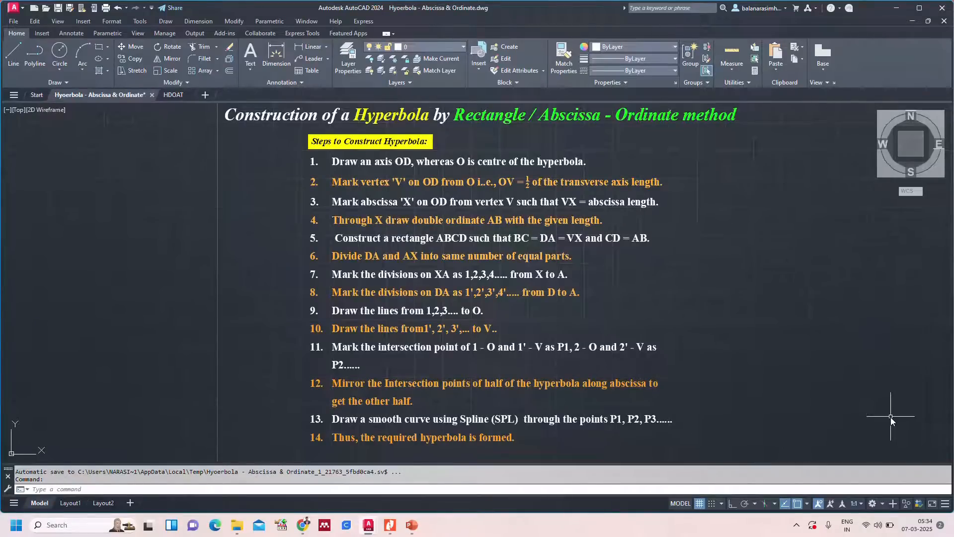
click(172, 95)
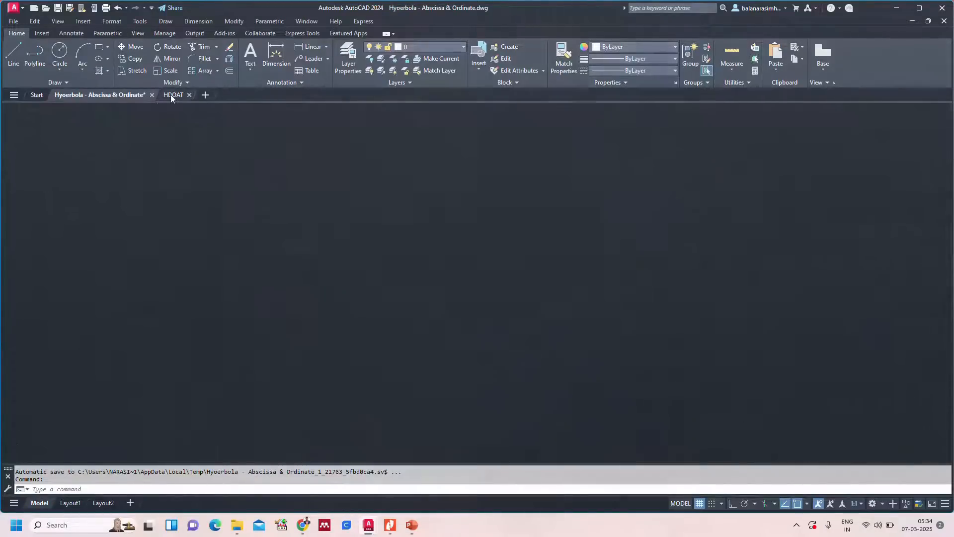
text(Z)
key(Return)
text(A)
key(Return)
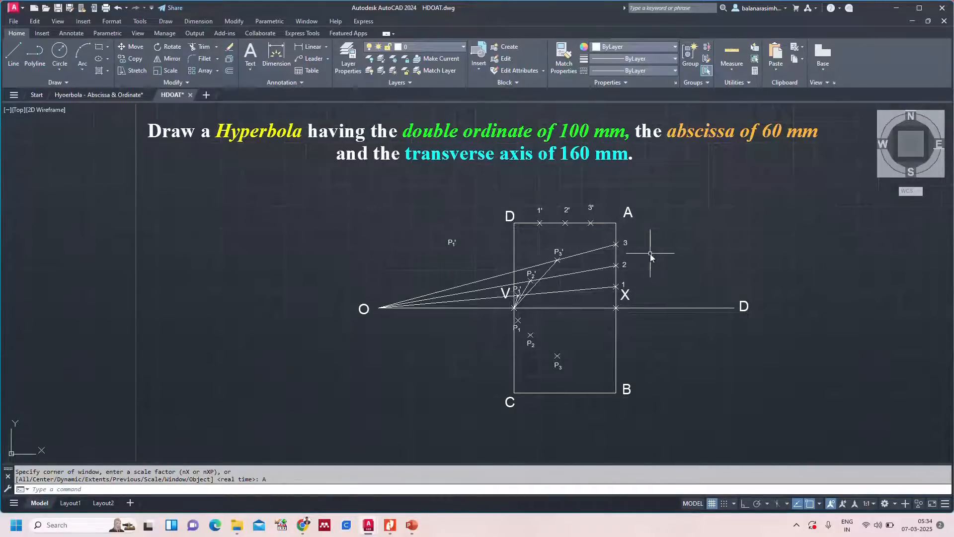
Start a fit-point spline at corner A and run it through P3', P2' and P1' to vertex V.
text(SPL)
key(Return)
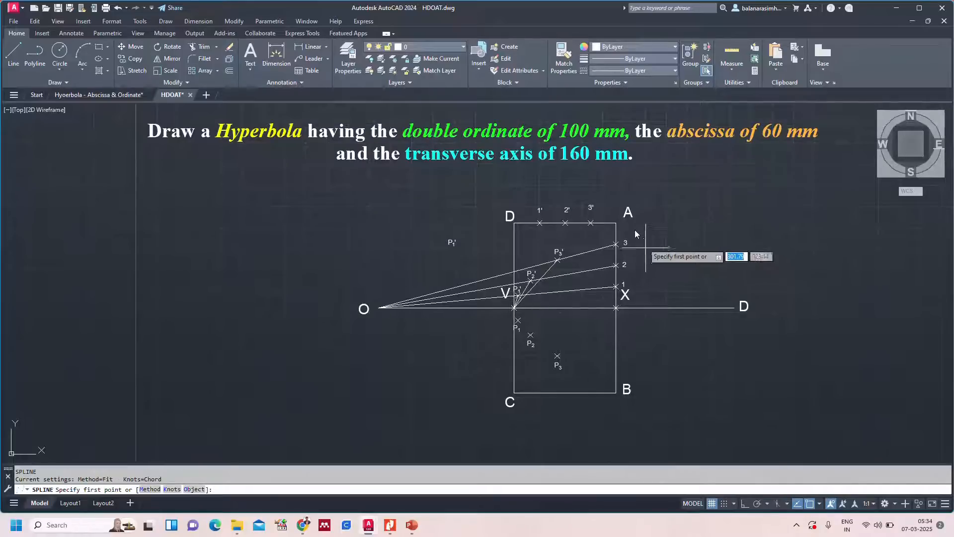
scroll(635, 231, up, 2)
click(616, 223)
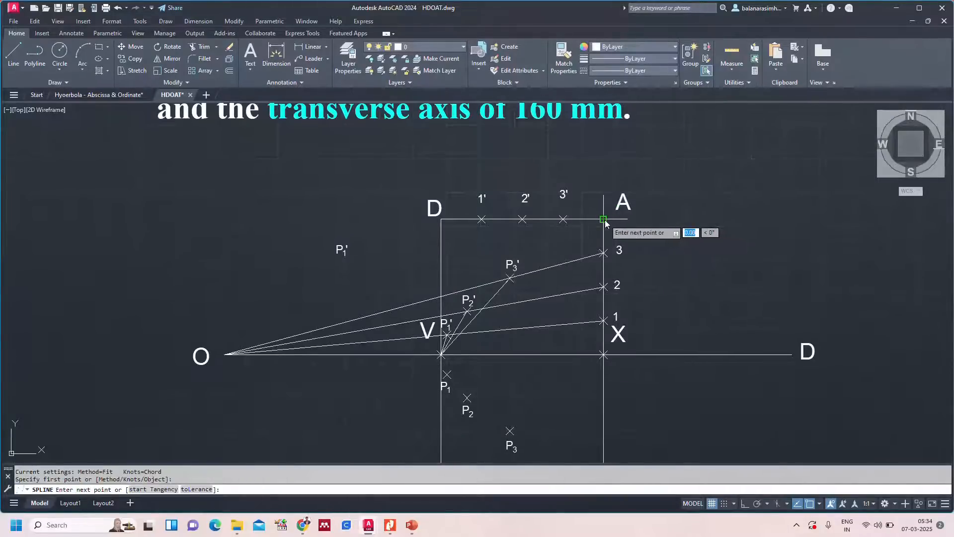
click(510, 278)
click(467, 310)
click(457, 329)
scroll(446, 351, up, 4)
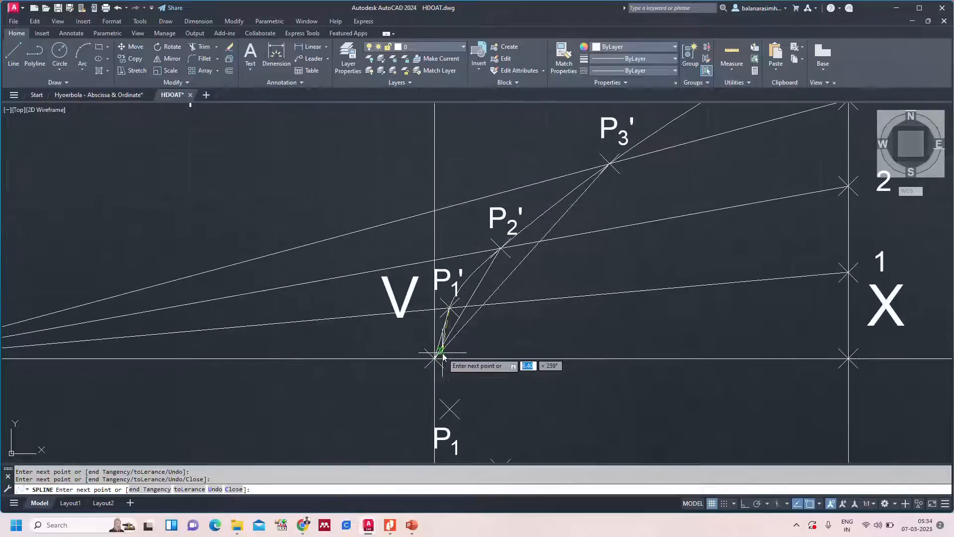
click(434, 358)
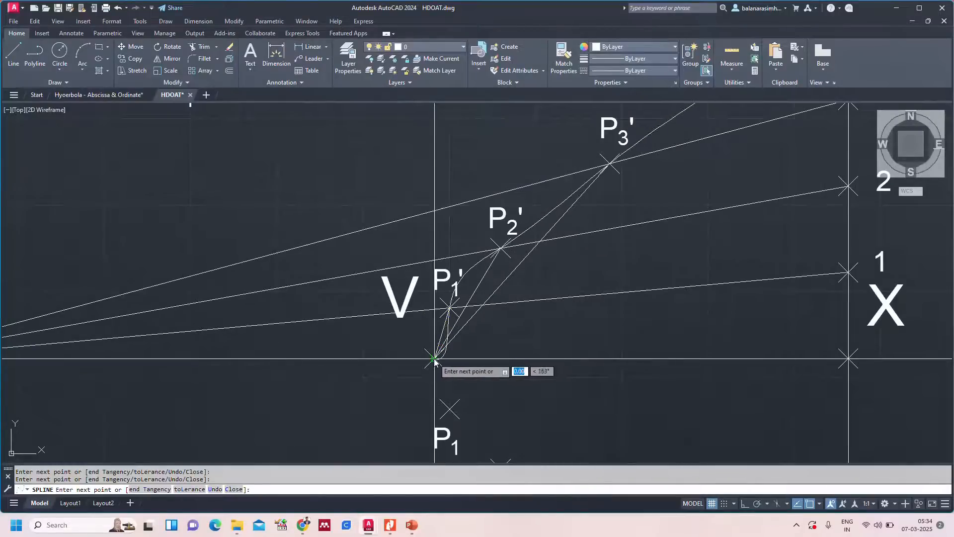
Continue the spline from vertex V through P1, P2 and P3 to corner B, and finish the curve there.
middle_drag(499, 416, 461, 324)
click(411, 316)
click(462, 377)
middle_drag(539, 413, 526, 302)
click(561, 349)
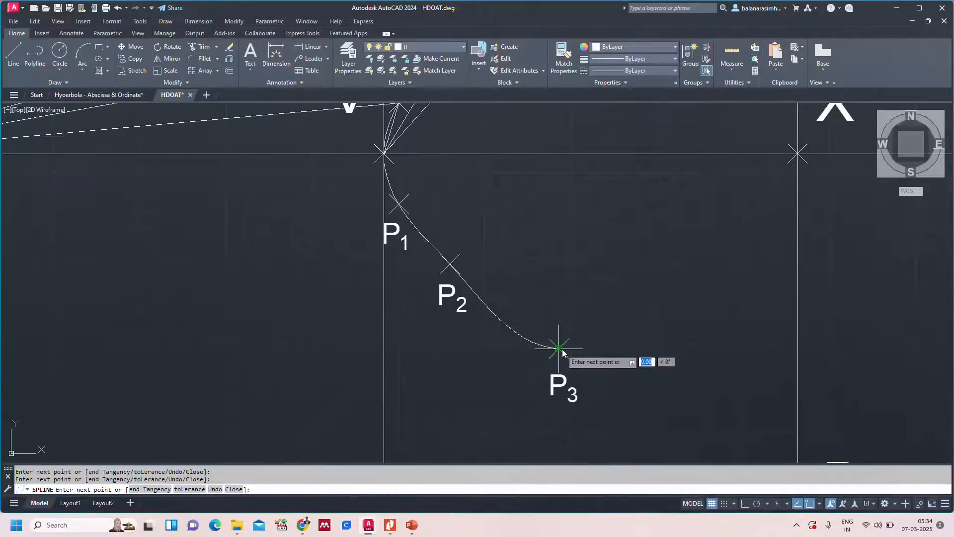
scroll(682, 397, down, 4)
middle_drag(682, 398, 639, 342)
scroll(639, 342, up, 2)
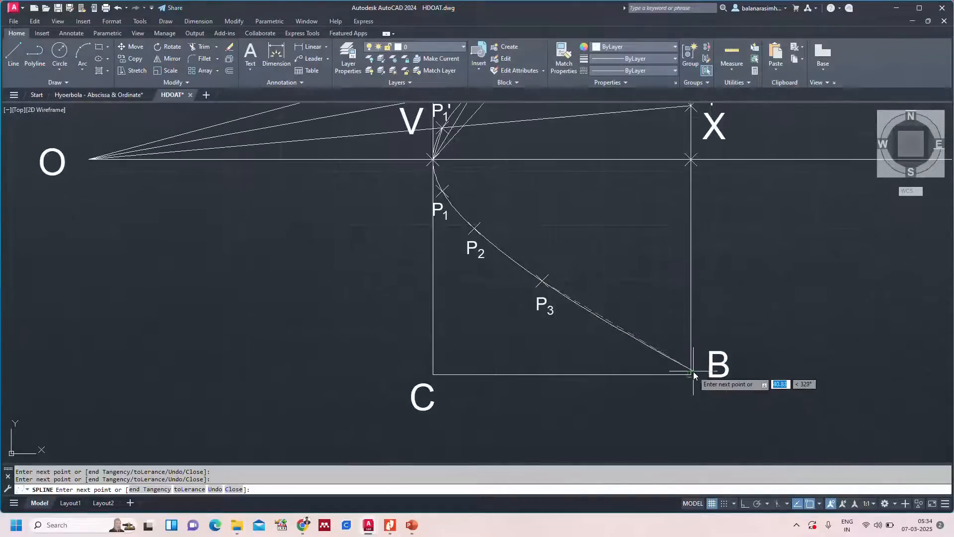
click(692, 373)
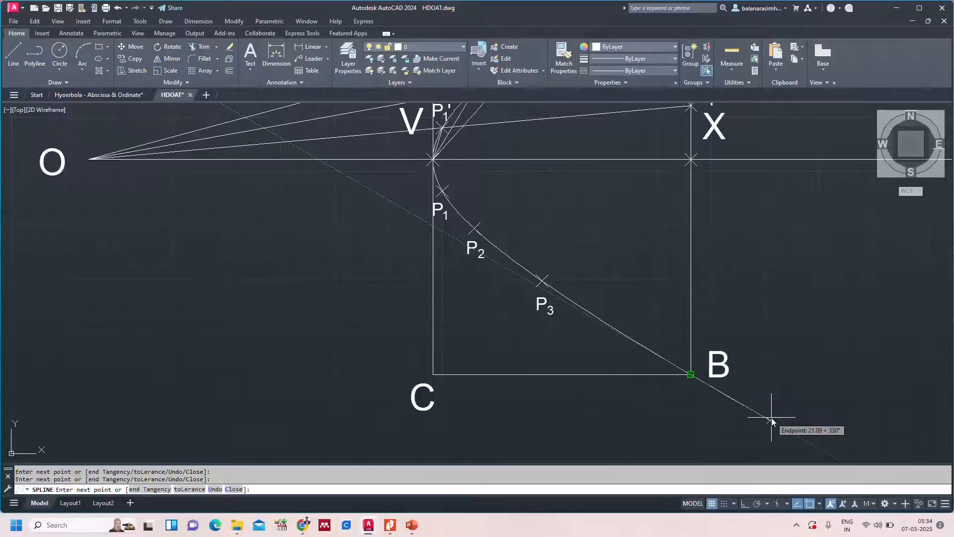
key(Return)
Fit the whole drawing in view and give the hyperbola curve a Red color and a 0.40 mm lineweight.
text(z)
key(Return)
text(a)
key(Return)
click(596, 233)
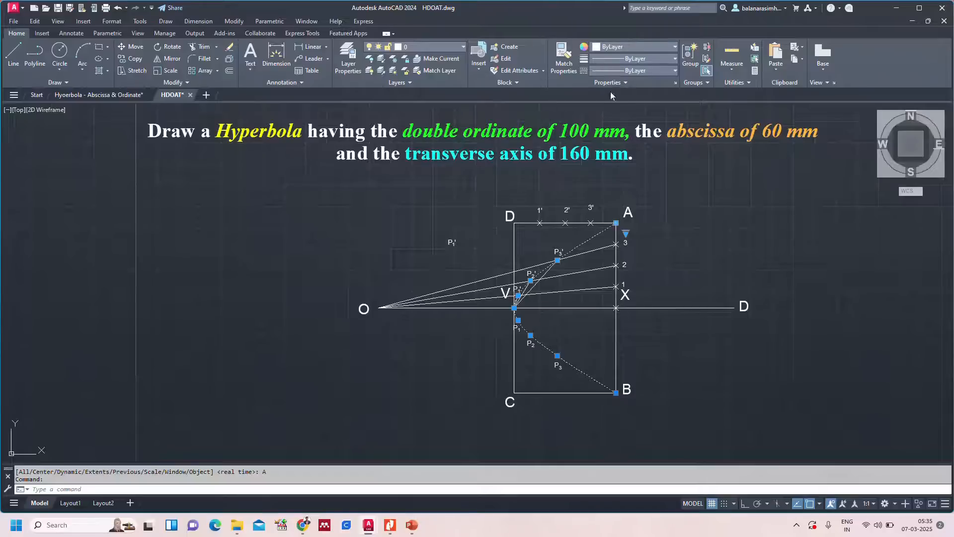
click(621, 44)
click(597, 143)
click(625, 58)
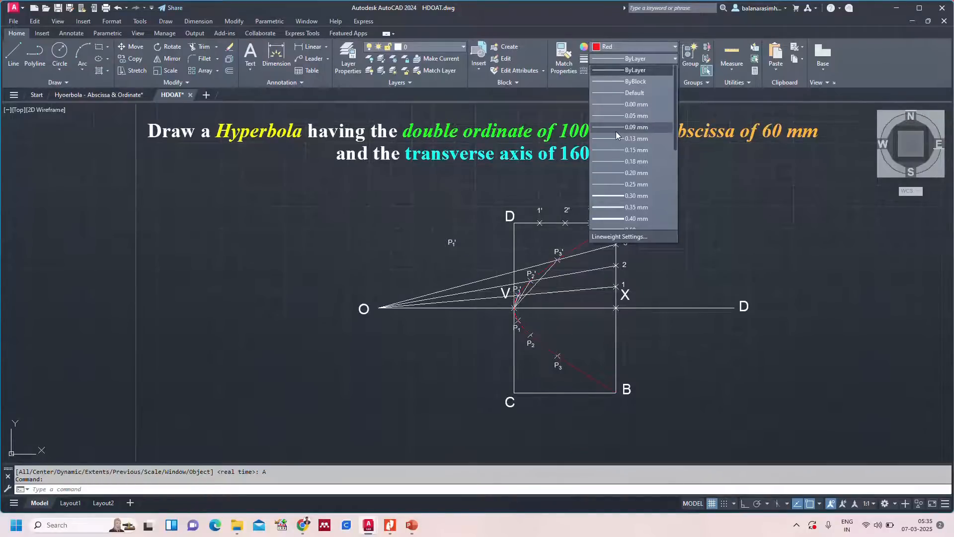
click(633, 221)
key(Escape)
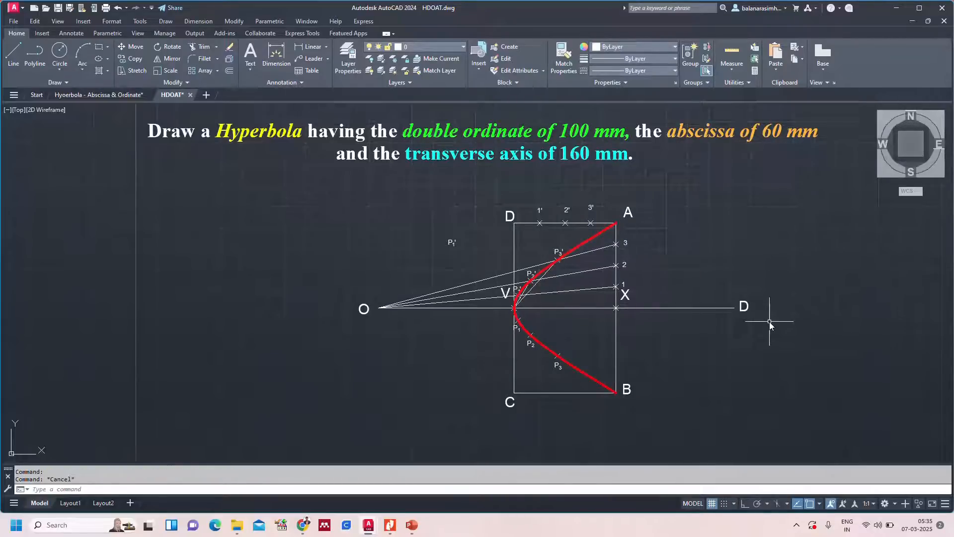
Add an aligned dimension to the rectangle's lower edge from C to B, with the dimension line below the edge.
text(z)
key(Return)
text(a)
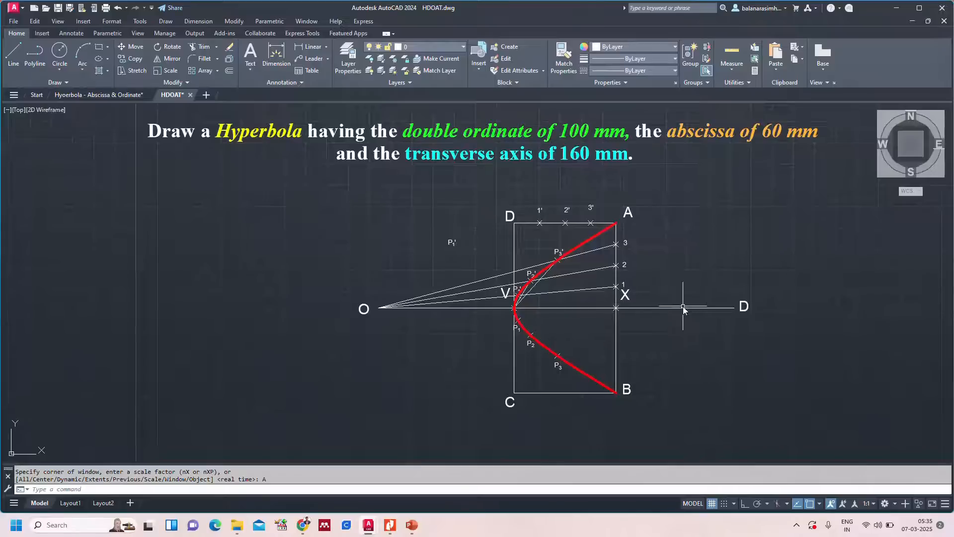
key(Return)
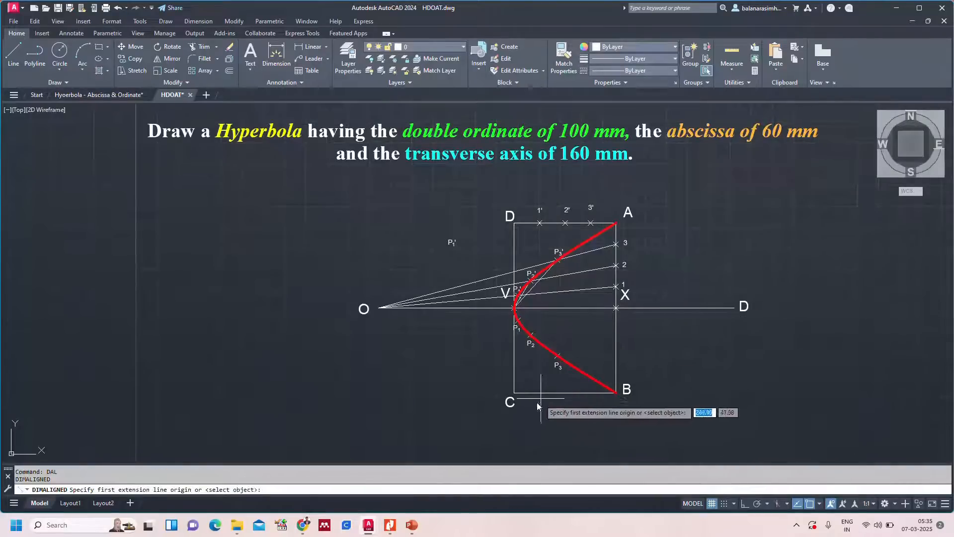
click(515, 398)
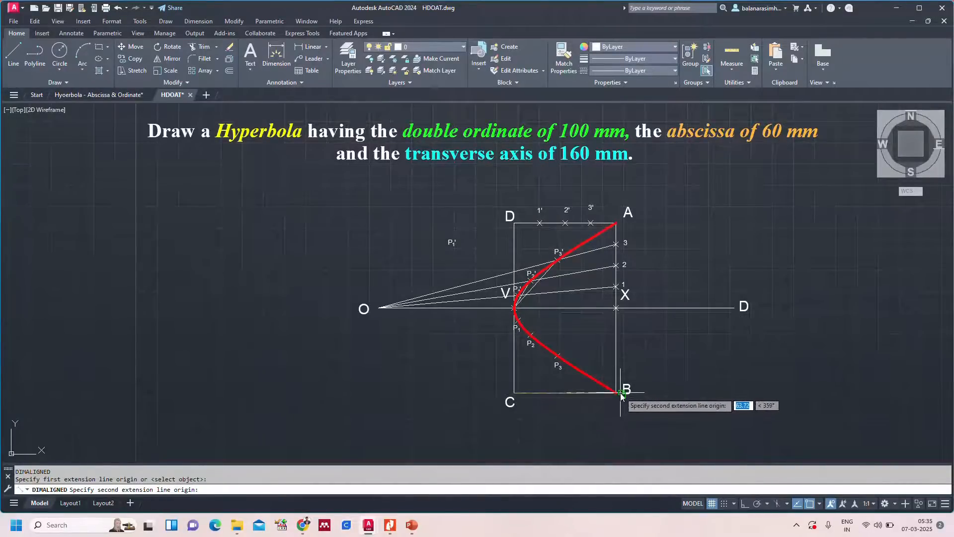
click(617, 402)
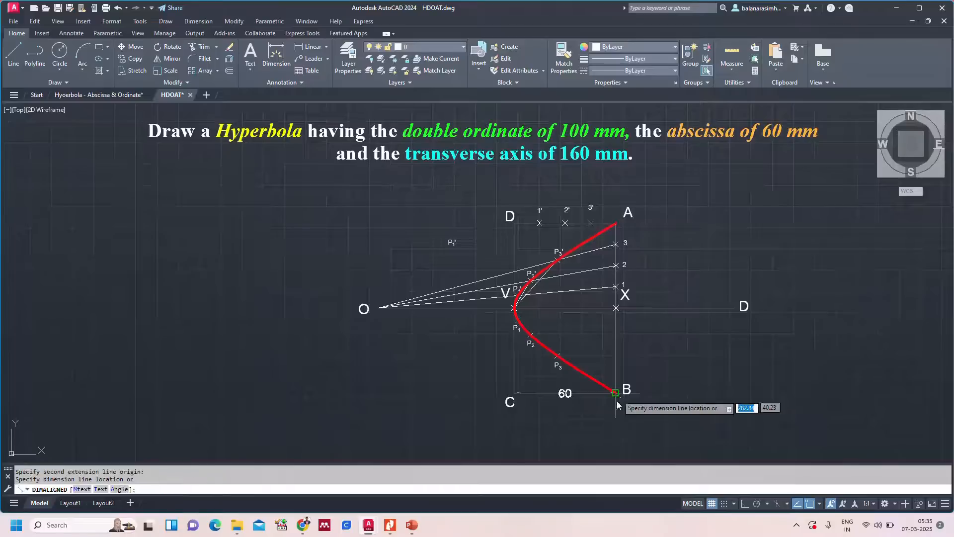
click(615, 431)
Add an aligned dimension from centre O to vertex V, in line with the dimension below edge CB.
key(Return)
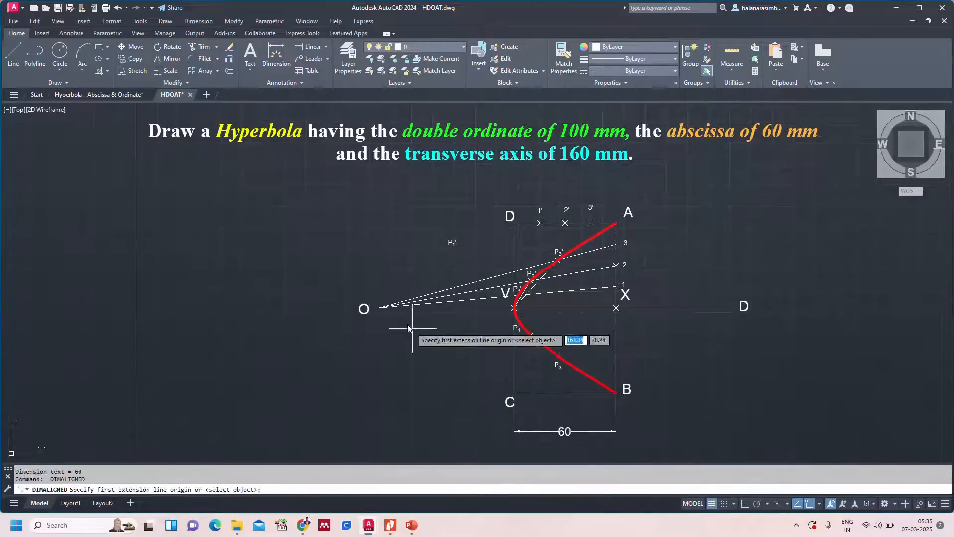
click(379, 307)
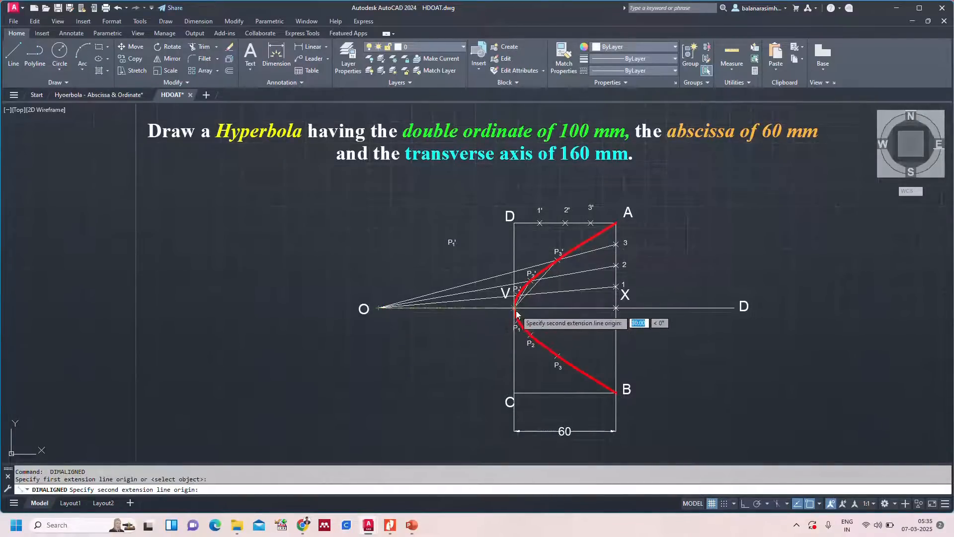
click(515, 308)
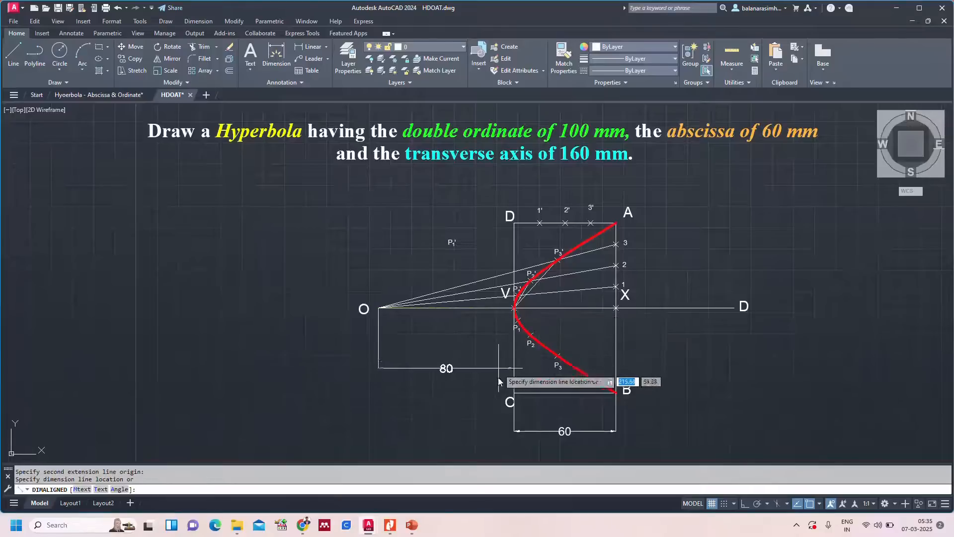
click(517, 431)
Add an aligned dimension to double ordinate AB, with the dimension line outside the rectangle beyond X.
key(Return)
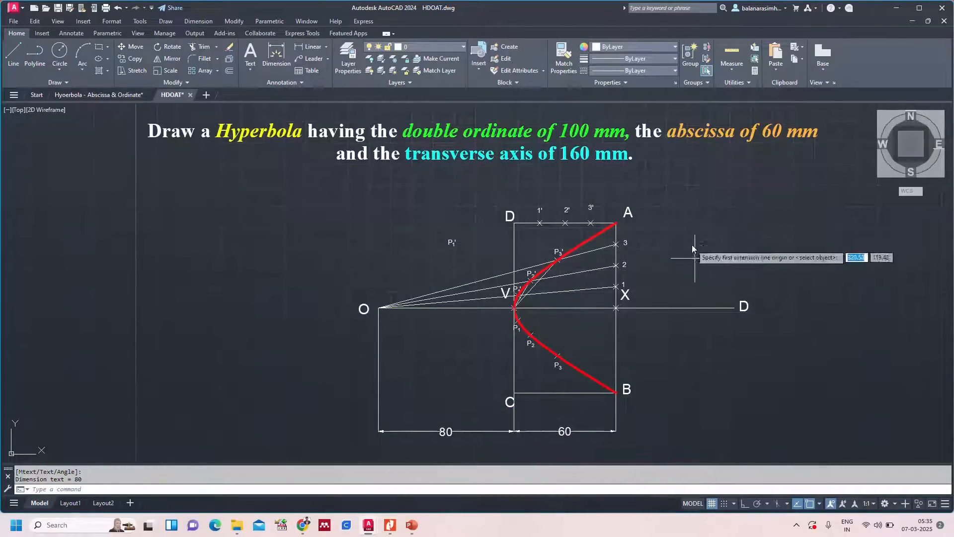
click(616, 224)
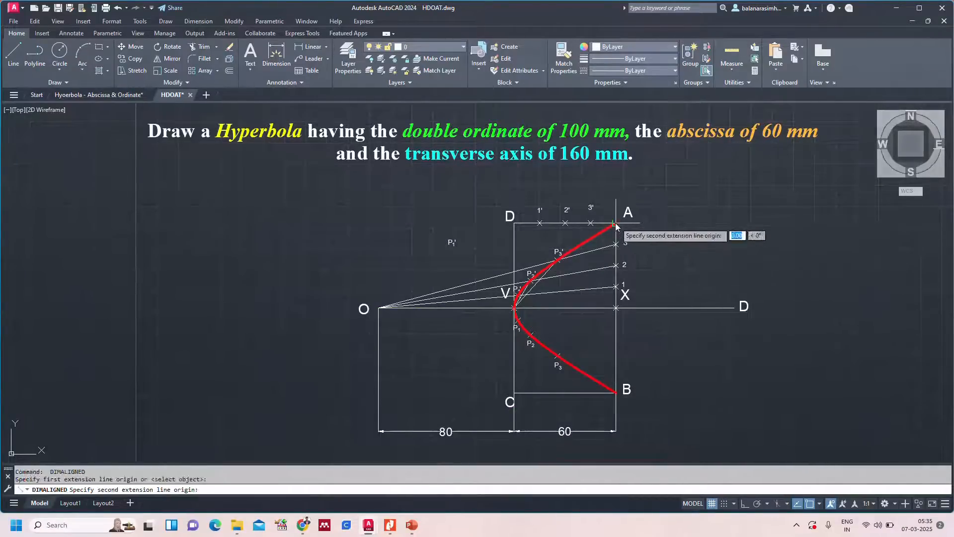
click(616, 392)
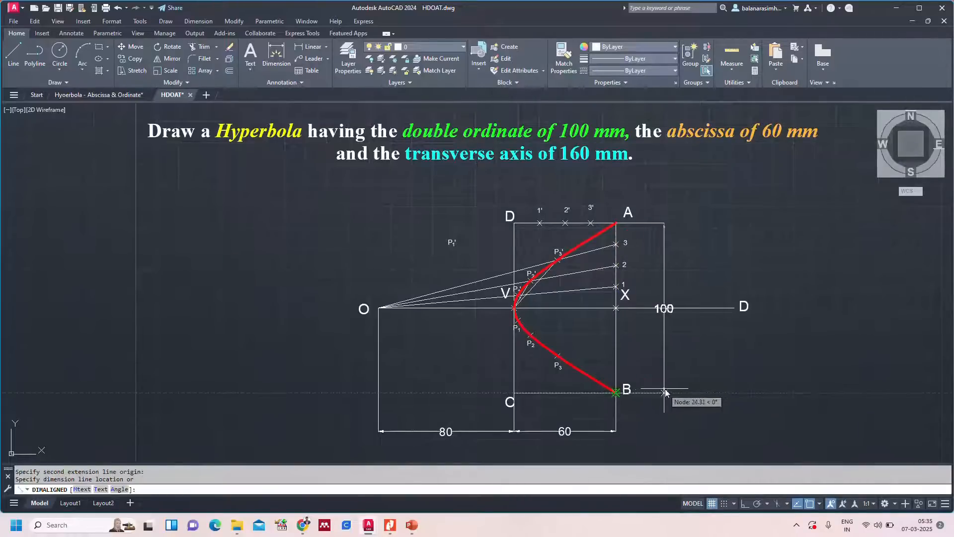
click(693, 383)
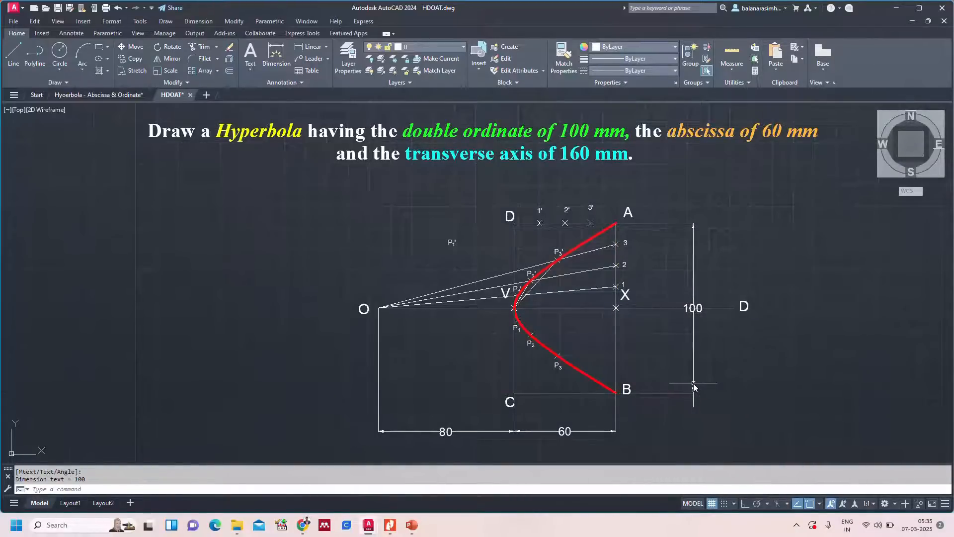
key(Escape)
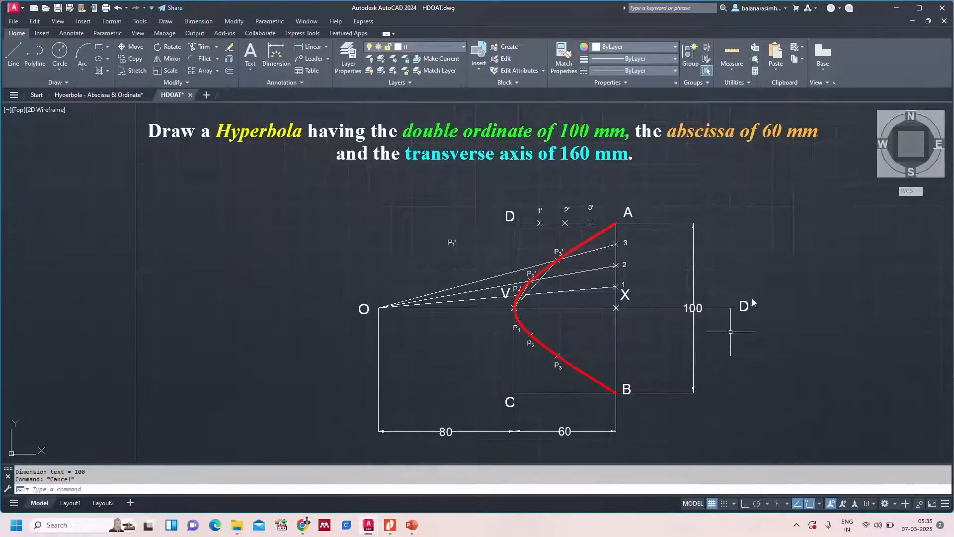
Shorten axis line OD from its D end to about 159 mm, ending between X and the double ordinate's dimension line.
click(721, 308)
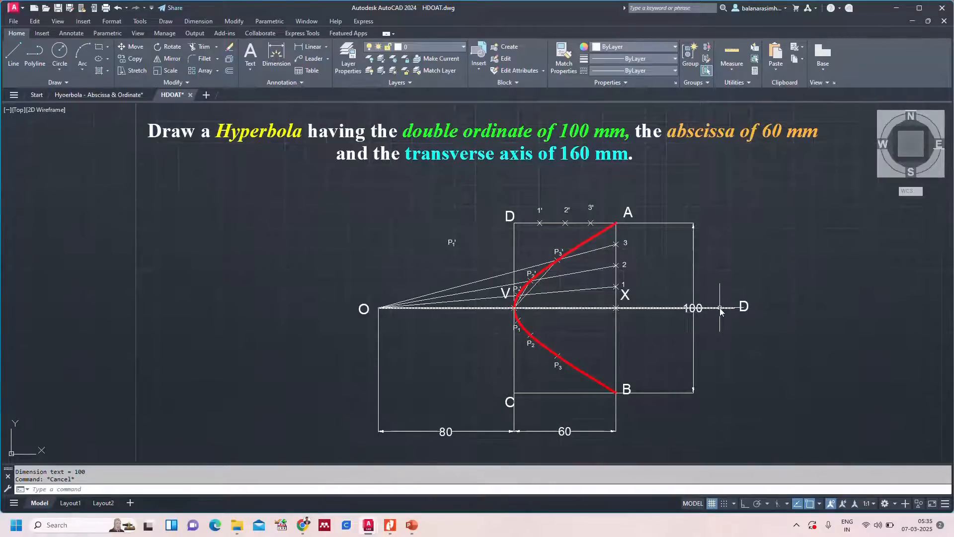
click(734, 308)
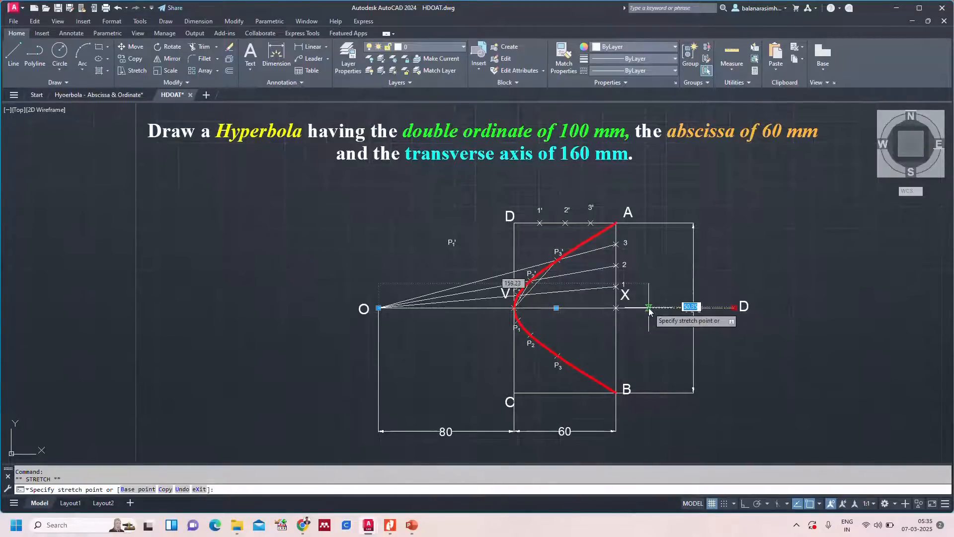
click(649, 308)
key(Escape)
key(Escape)
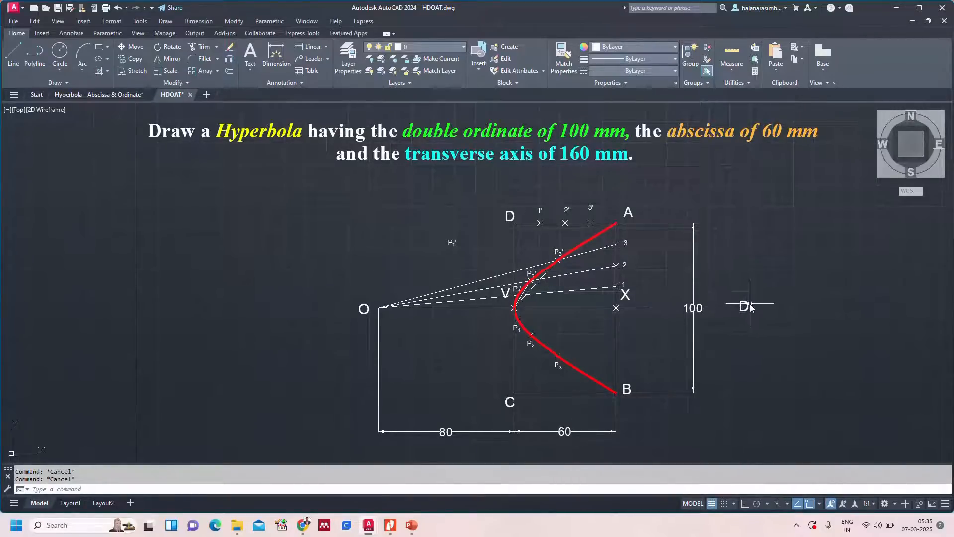
Move the axis label D next to the shortened end of the axis line.
click(740, 312)
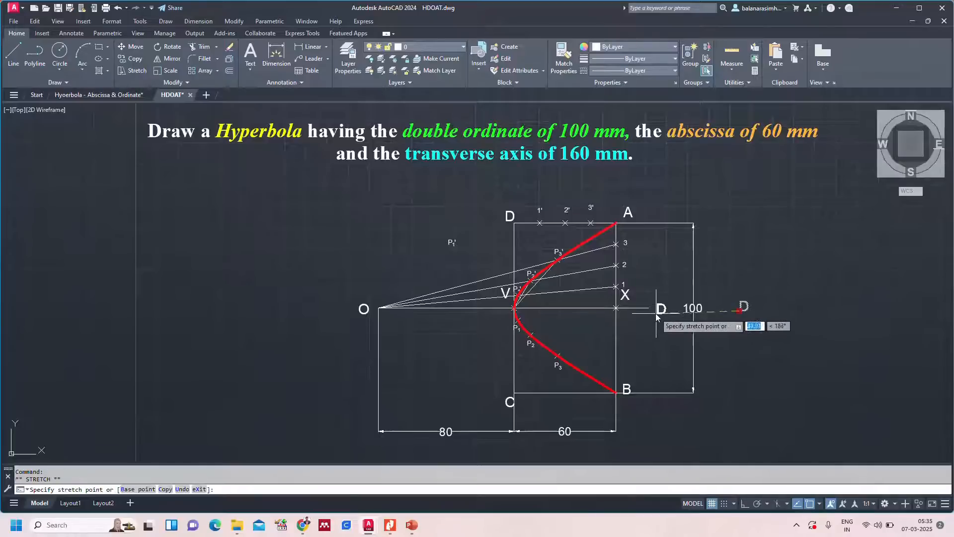
click(655, 312)
key(Escape)
key(Return)
Delete the stray P1' label outside the rectangle above line O-3, and fit the whole drawing in view.
mouse_move(468, 228)
mouse_down()
mouse_move(455, 252)
mouse_move(463, 254)
mouse_up()
key(Delete)
text(Z)
key(Return)
text(A)
key(Return)
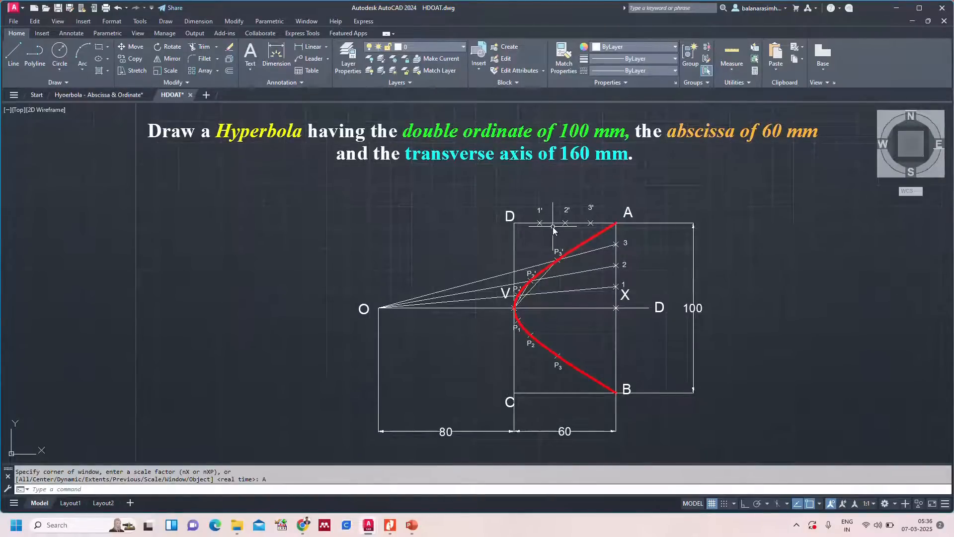
Review the full list of construction steps in the Hyoerbola - Abscissa & Ordinate drawing and return to HDOAT.
click(87, 95)
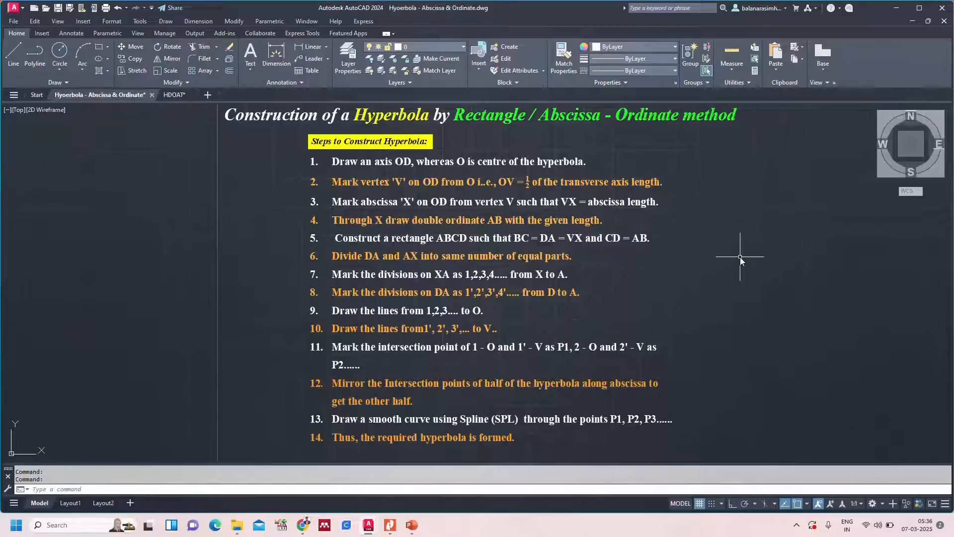
text(Z)
key(Return)
text(A)
key(Return)
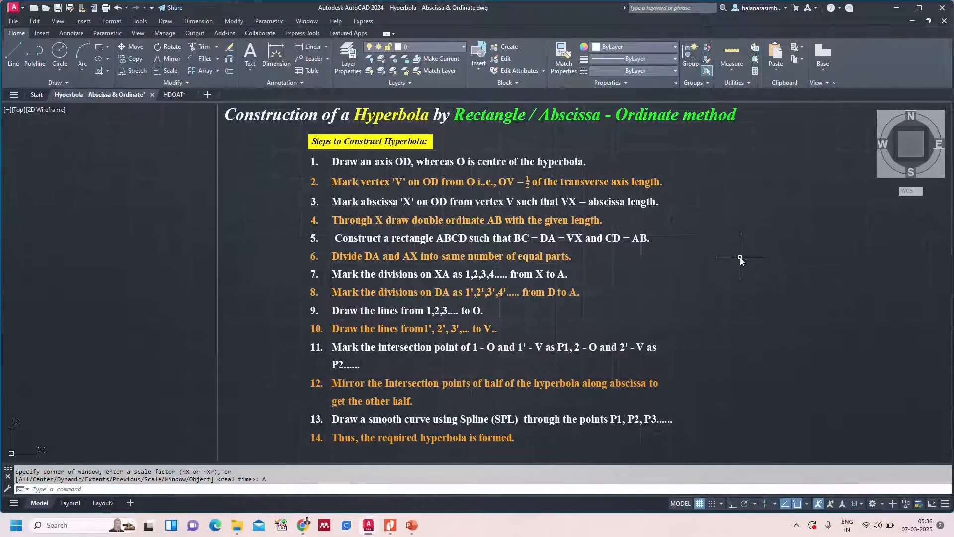
click(174, 95)
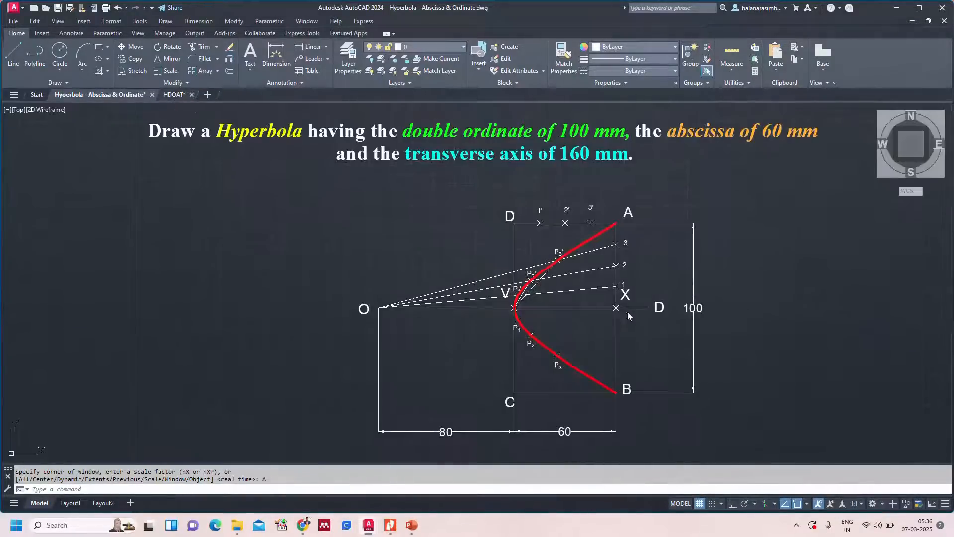